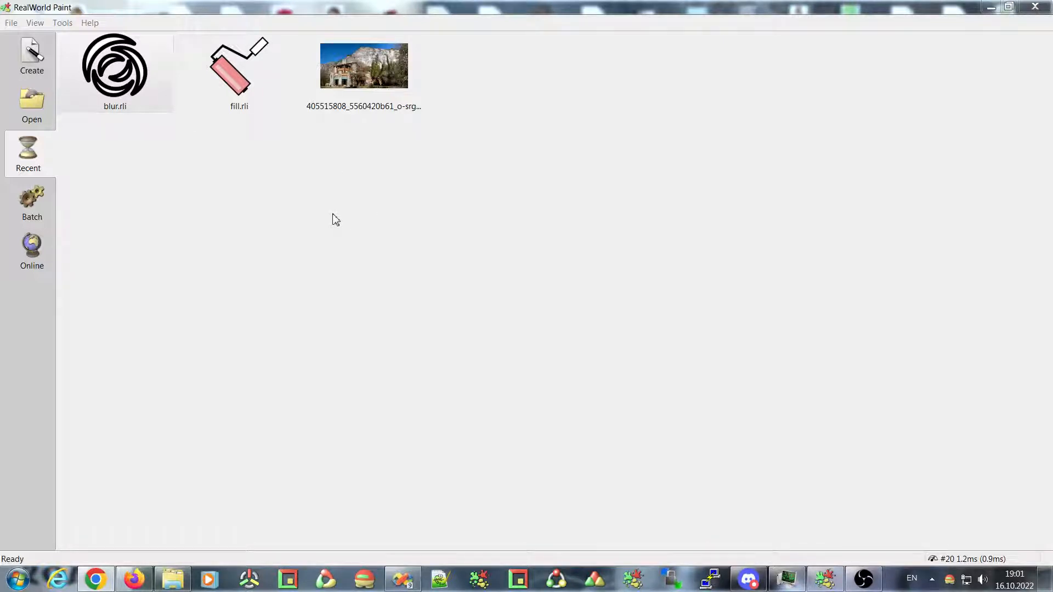
# - Open the recent file blur.rli, show its warped layer and hide the topmost Unnamed layer
pyautogui.doubleClick(122, 67)
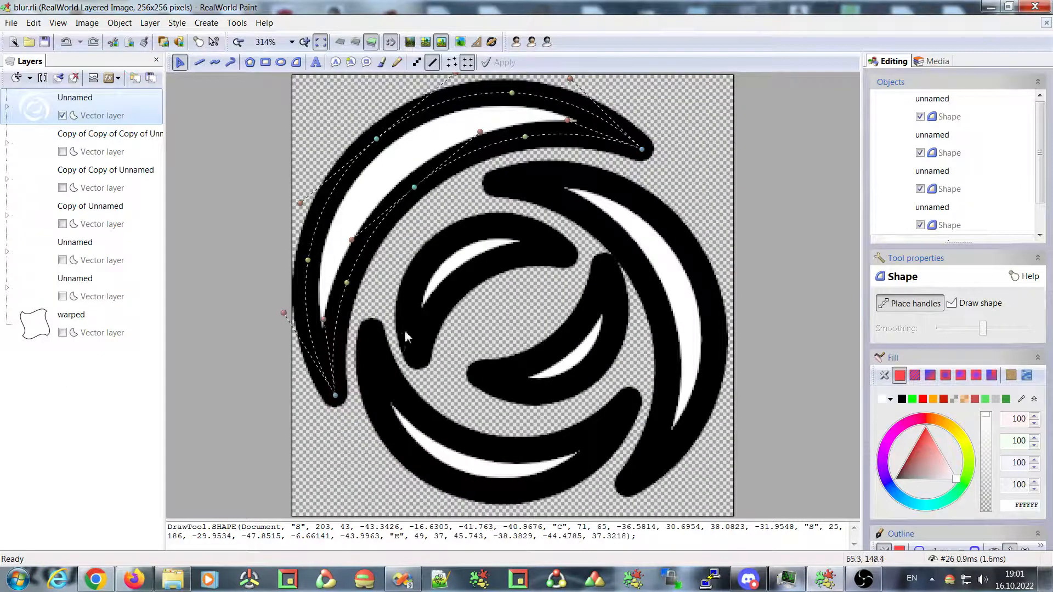
pyautogui.click(38, 333)
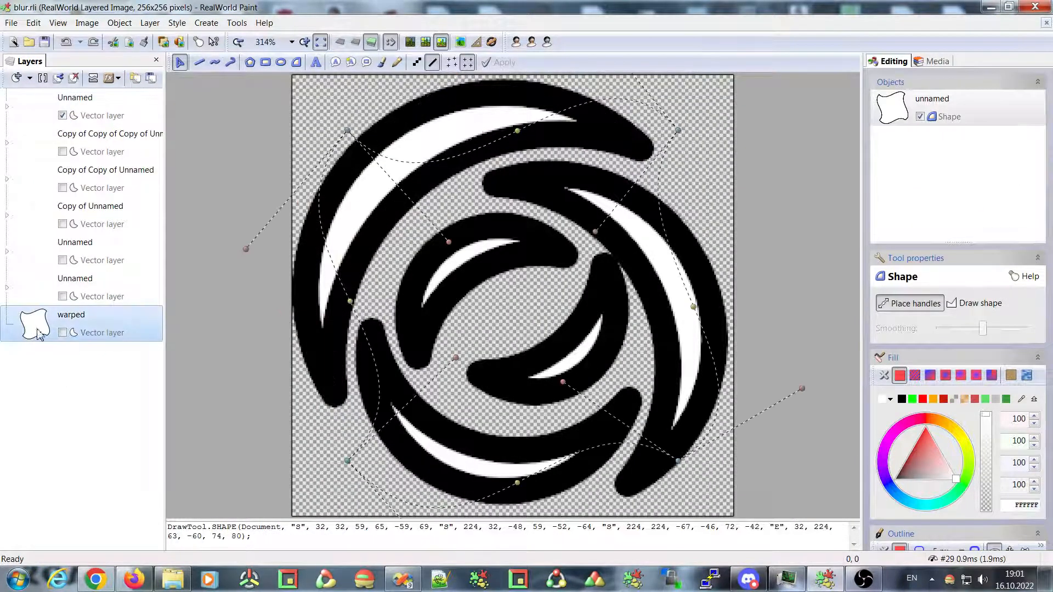
pyautogui.click(62, 332)
pyautogui.click(62, 115)
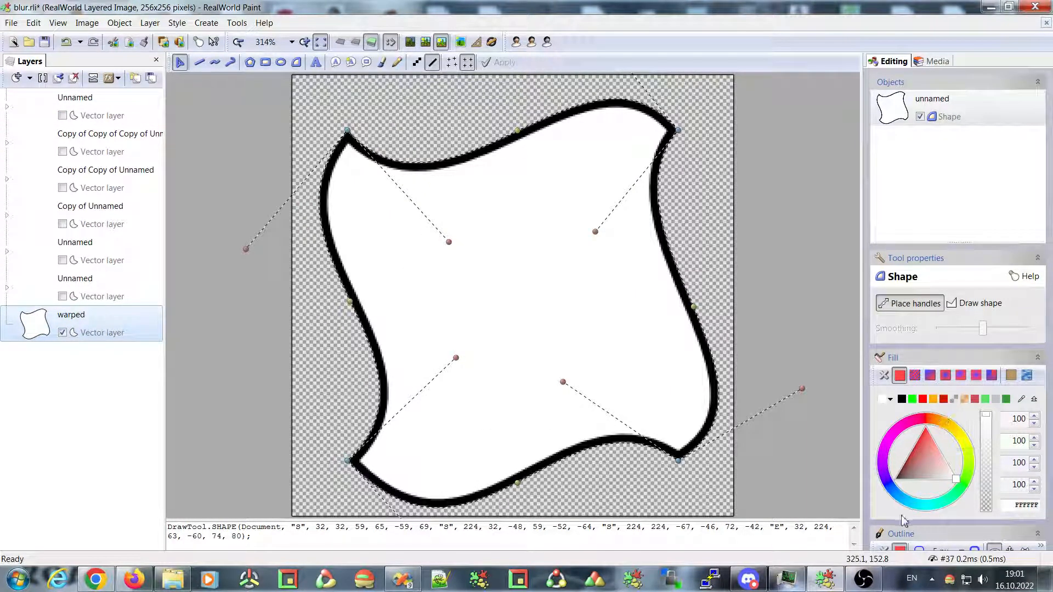
# - Set the outline width of the warped layer's shape to 16 px
pyautogui.scroll(-3, 873, 524)
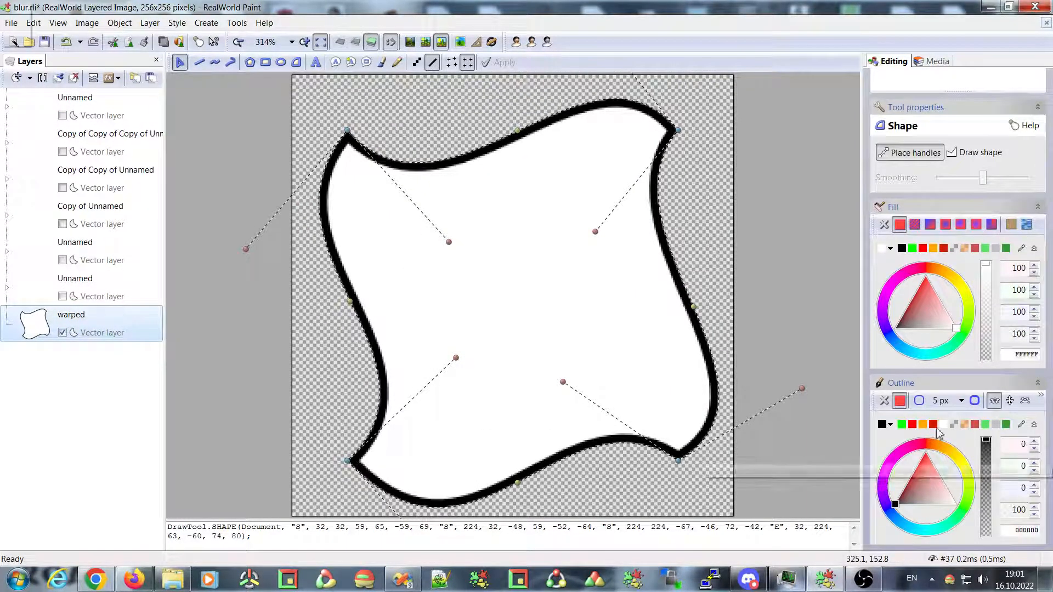
pyautogui.click(961, 400)
pyautogui.click(948, 463)
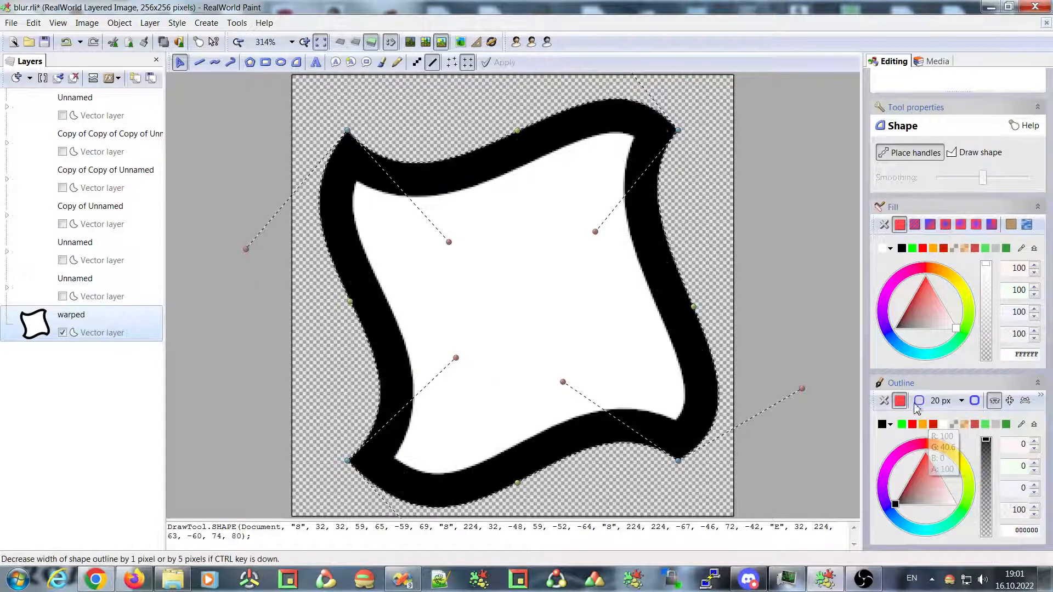
pyautogui.click(920, 402)
pyautogui.click(920, 402)
pyautogui.click(920, 401)
pyautogui.click(920, 402)
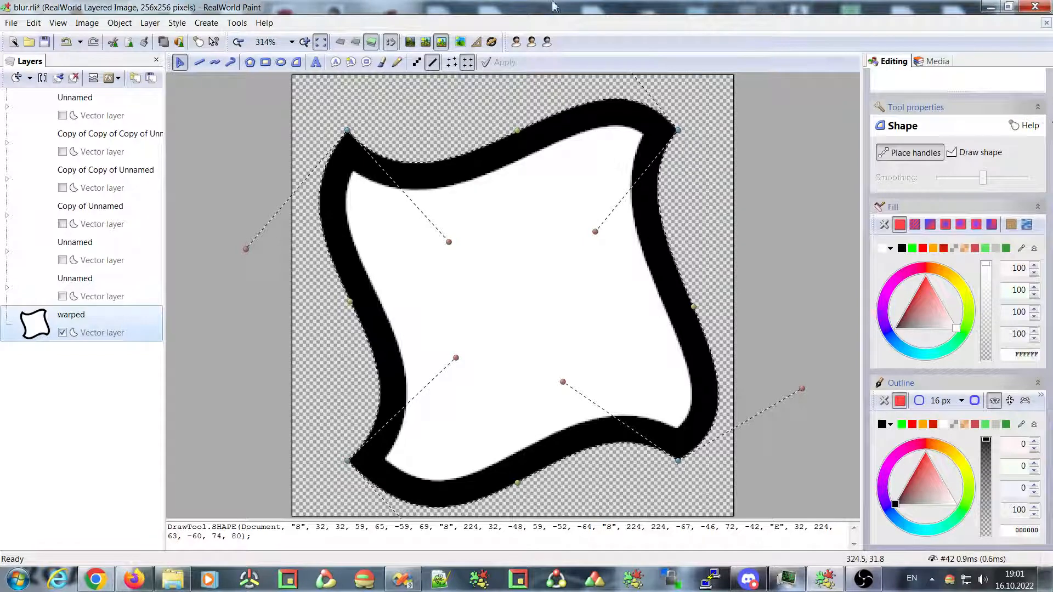
# - Add a Blur style effect to the warped layer
pyautogui.click(171, 23)
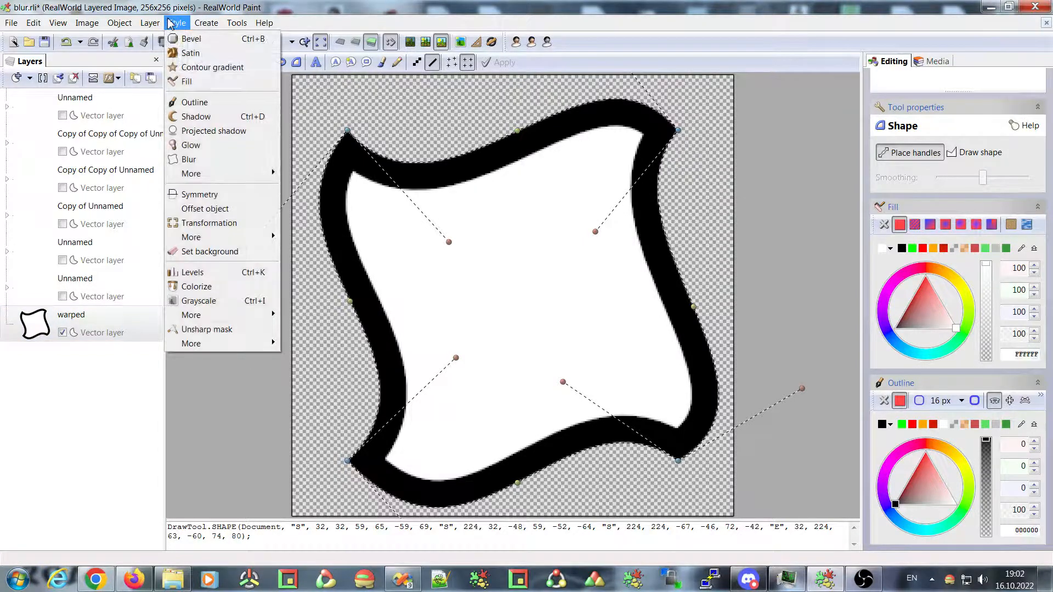
pyautogui.click(207, 159)
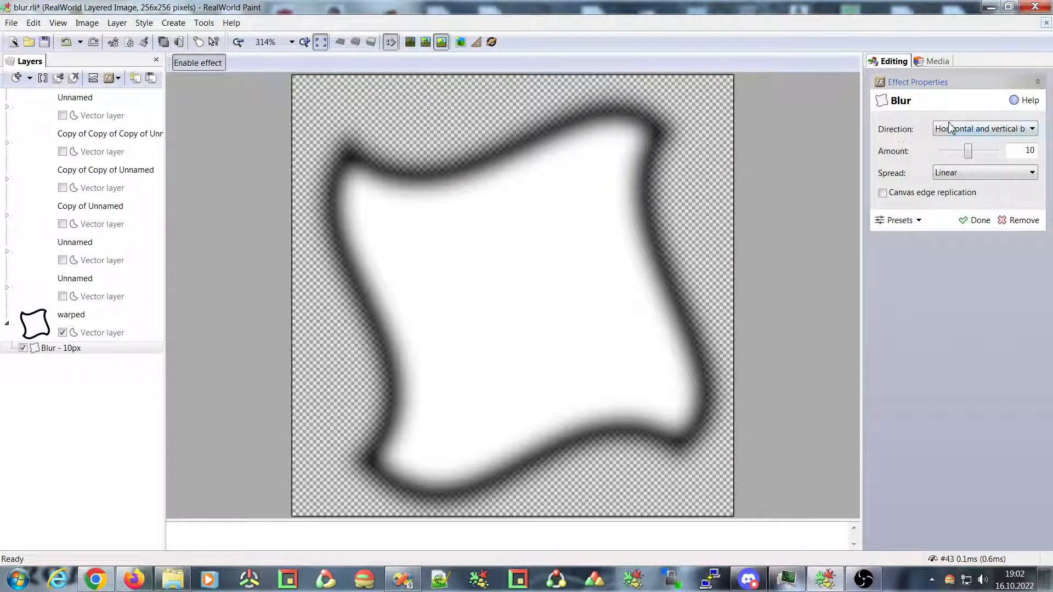
# - Try Radial blur as the effect's direction, with the amount set to 0.4
pyautogui.click(988, 132)
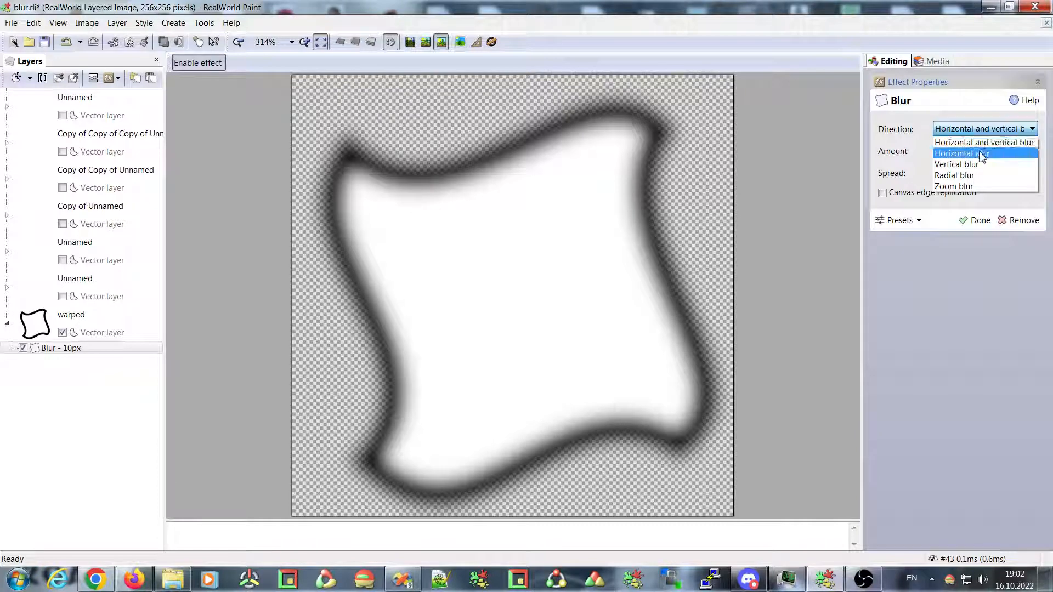
pyautogui.click(959, 176)
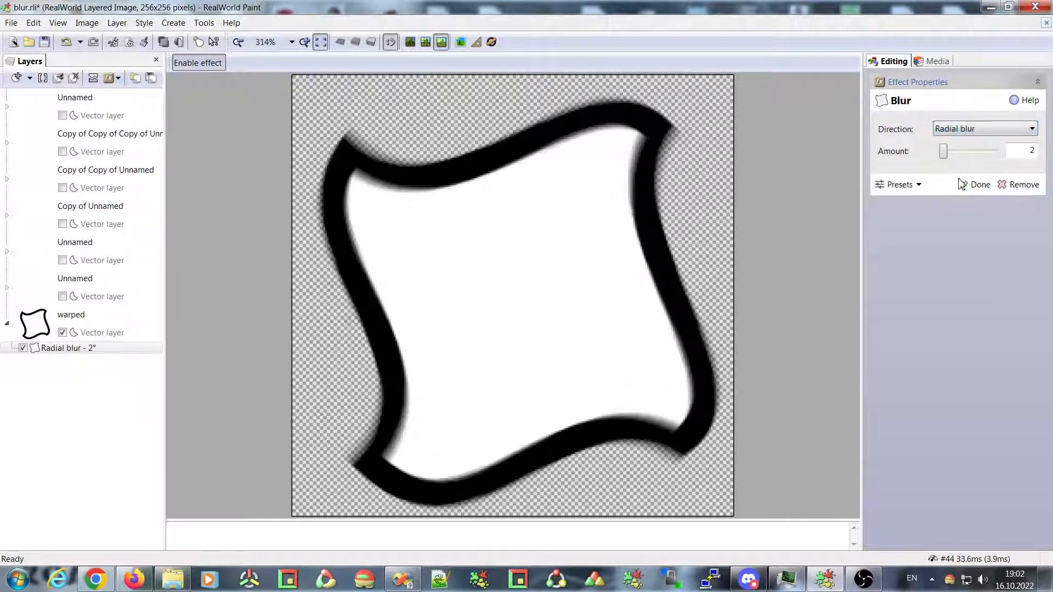
pyautogui.moveTo(945, 151); pyautogui.dragTo(978, 166)
pyautogui.scroll(-5, 978, 166)
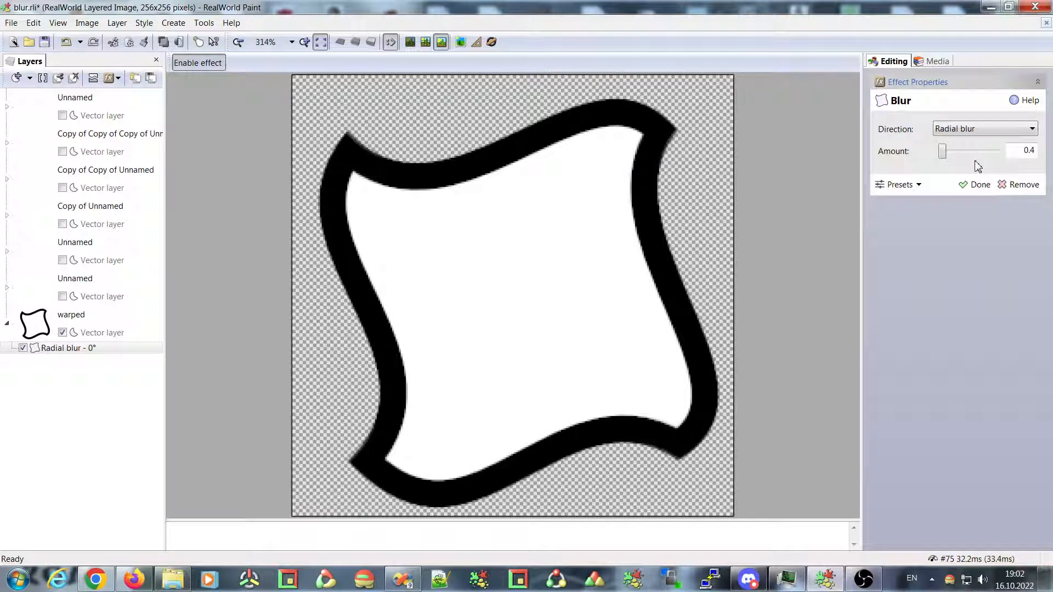
# - Try Zoom blur as the effect's direction, with the amount set to 42
pyautogui.click(970, 131)
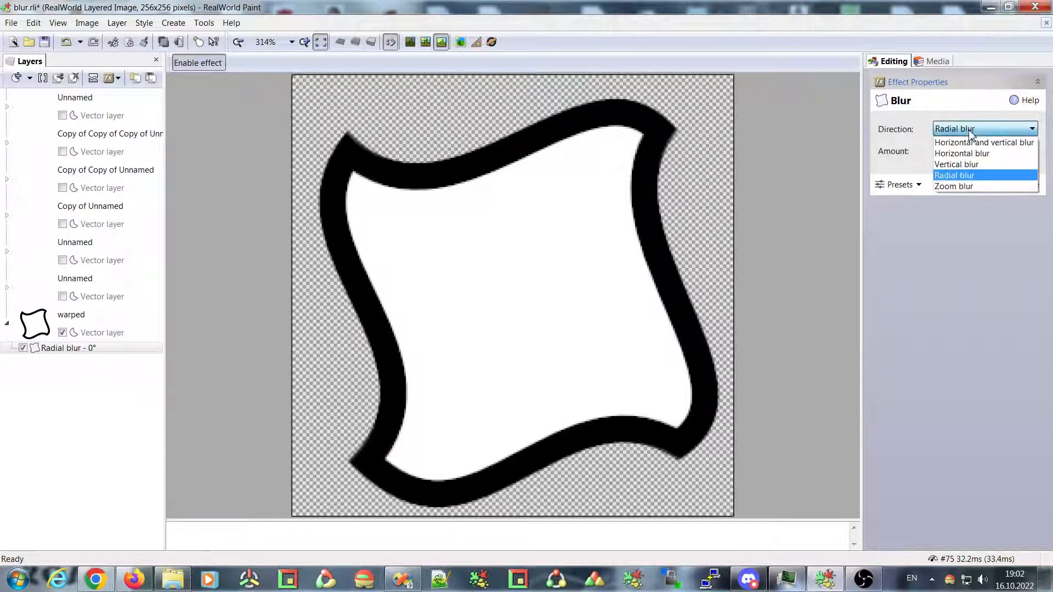
pyautogui.click(949, 187)
pyautogui.moveTo(948, 149)
pyautogui.mouseDown()
pyautogui.moveTo(979, 158)
pyautogui.moveTo(965, 159)
pyautogui.mouseUp()
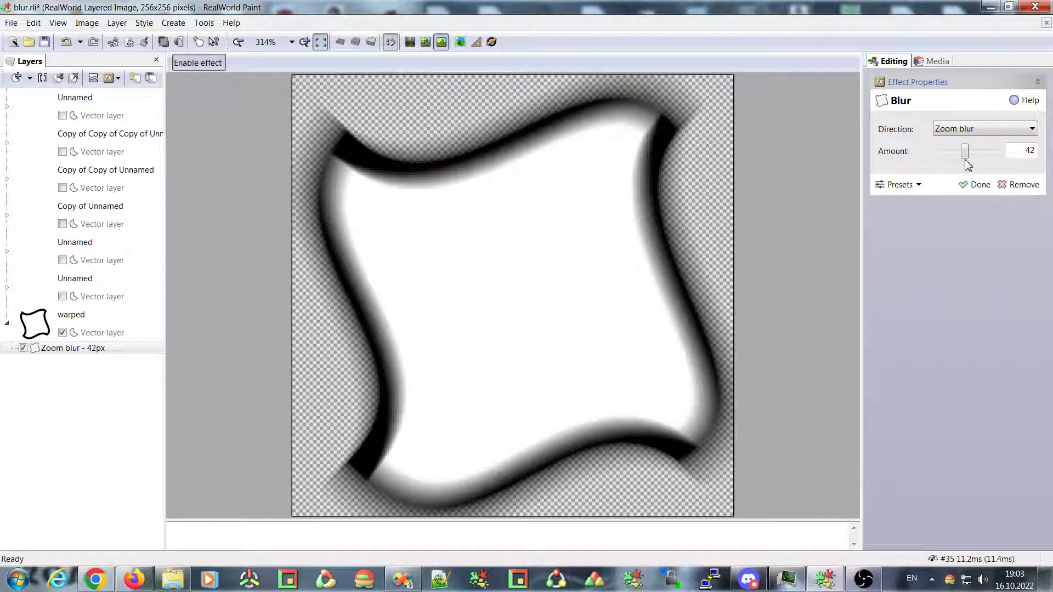
# - Return the blur direction to Horizontal and vertical blur and view the available spread options
pyautogui.click(951, 130)
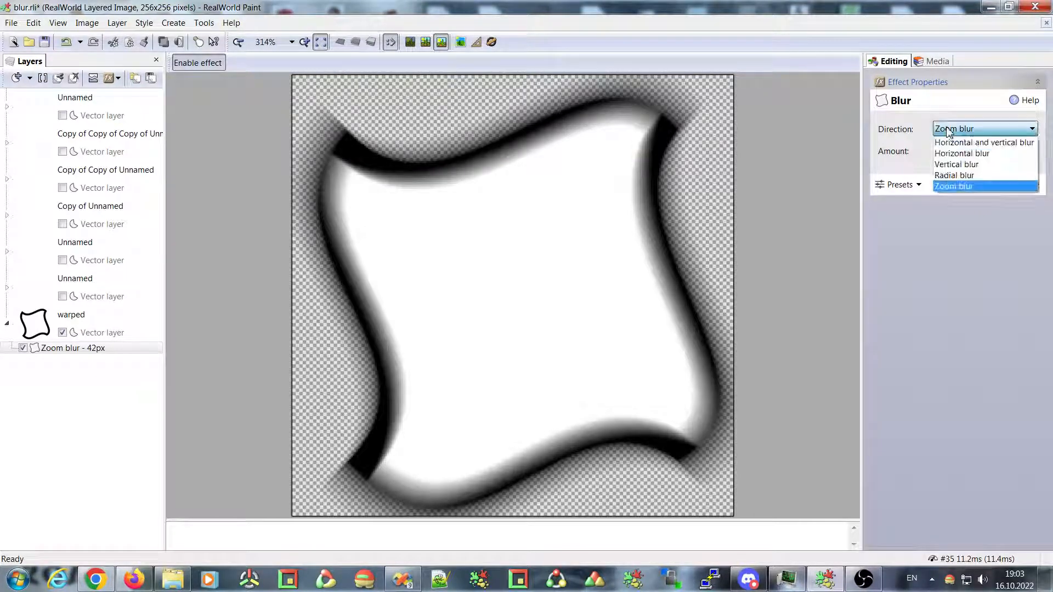
pyautogui.click(952, 144)
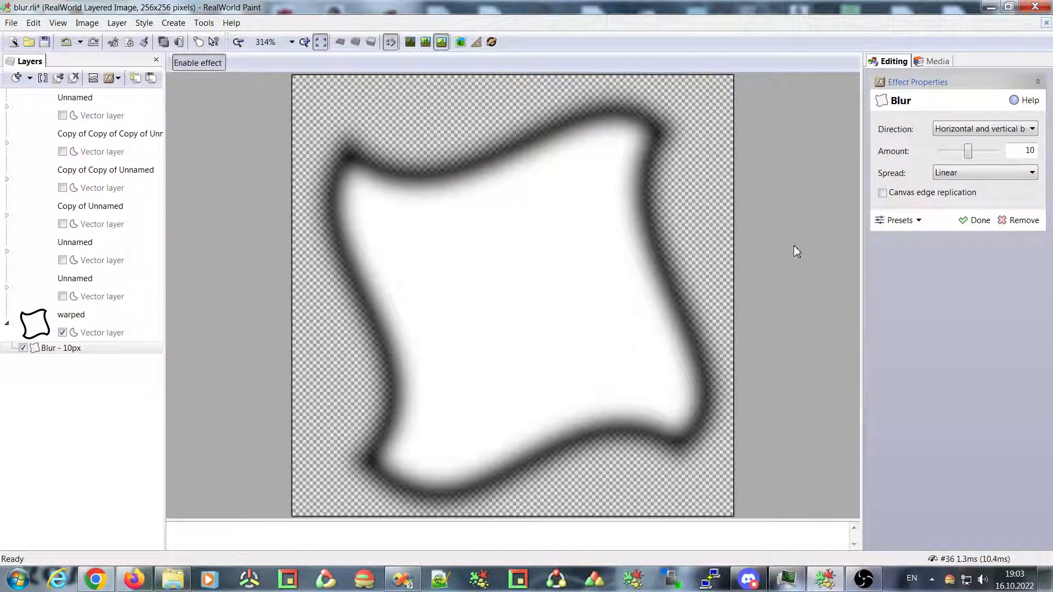
pyautogui.click(956, 172)
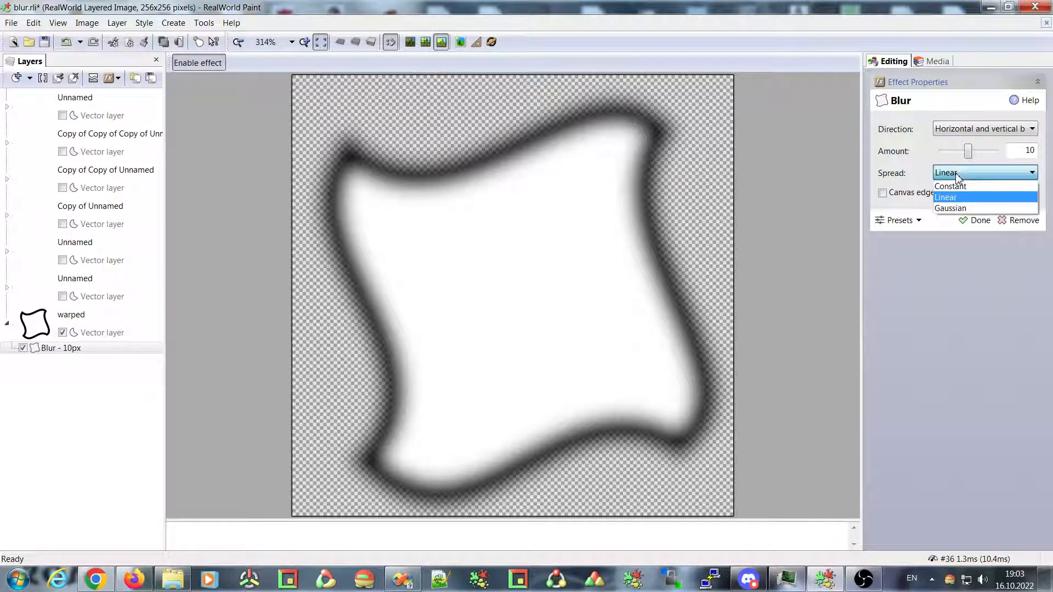
pyautogui.click(956, 173)
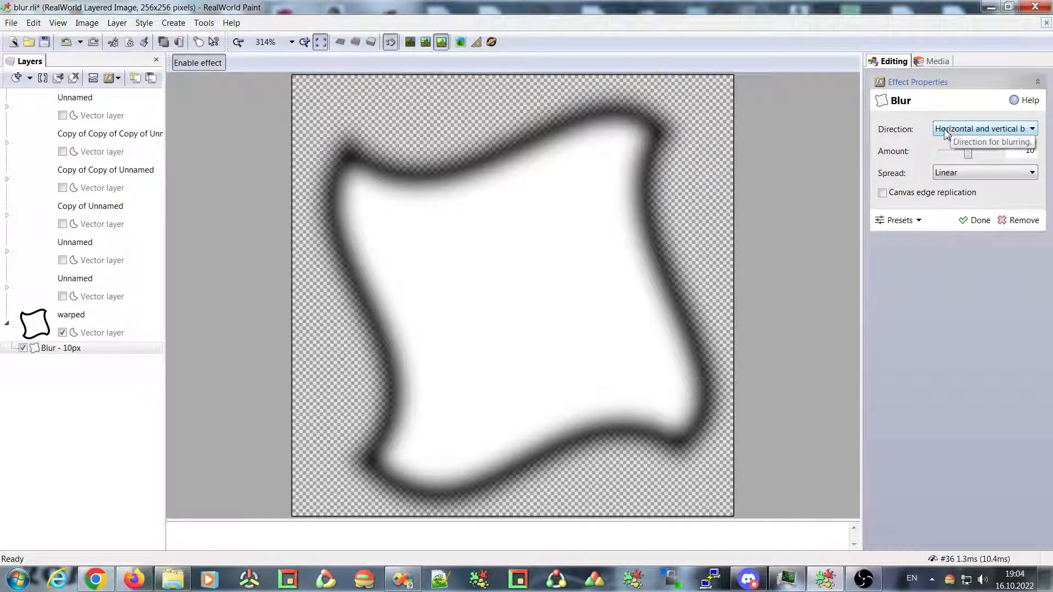
pyautogui.click(957, 173)
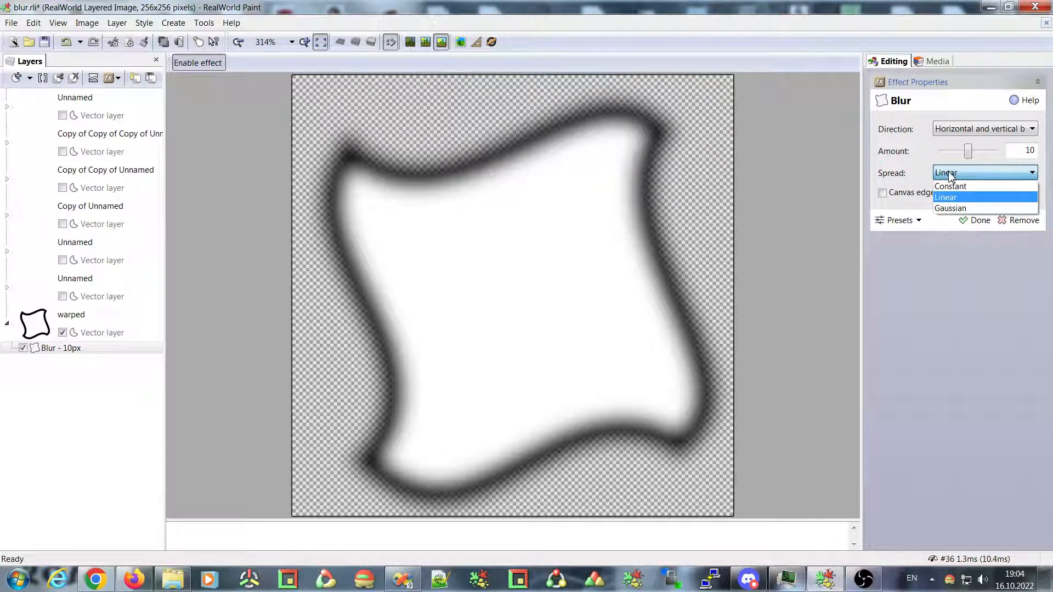
pyautogui.click(908, 171)
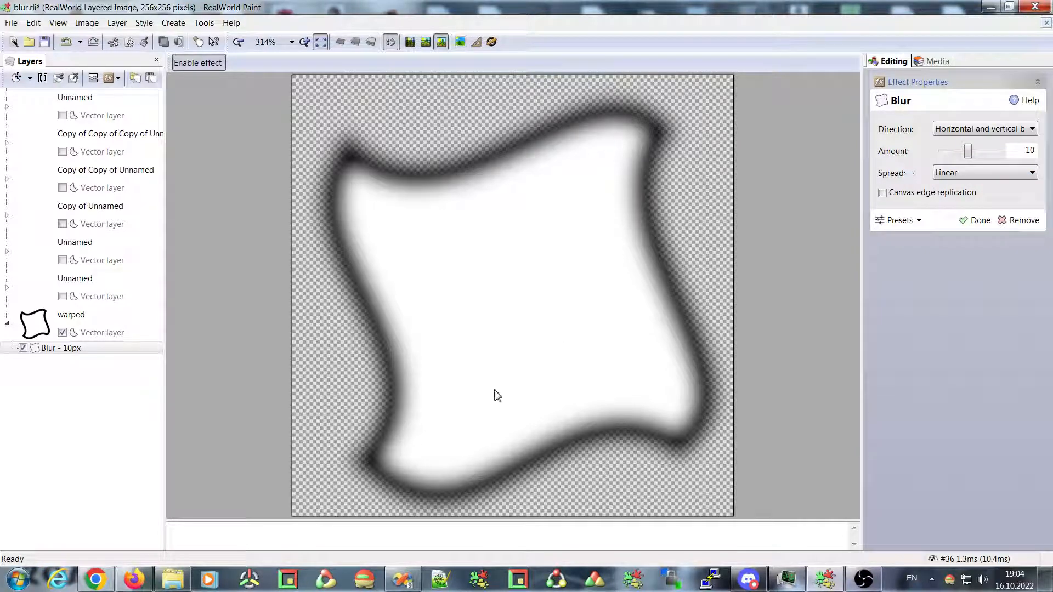
# - Launch the older RealWorld Paint build from the RWPaint64OldRendering folder
pyautogui.click(173, 580)
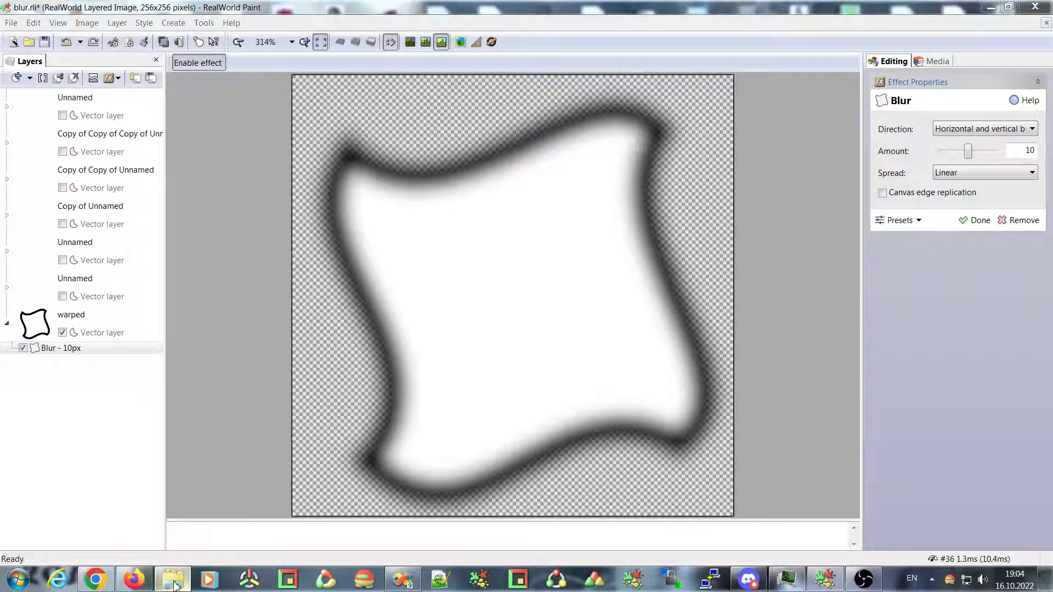
pyautogui.moveTo(385, 290); pyautogui.dragTo(388, 216)
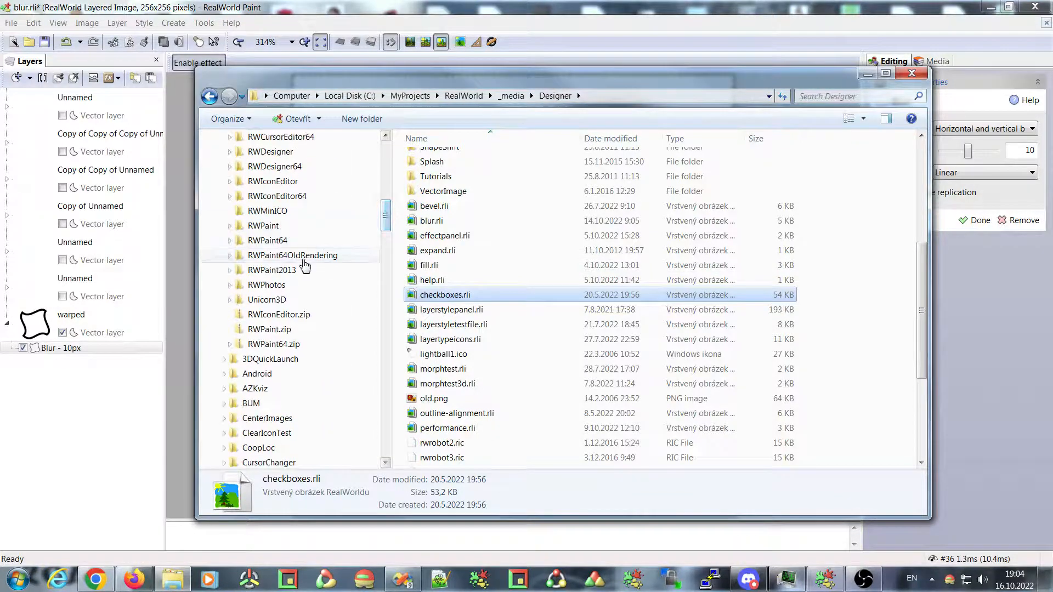
pyautogui.click(292, 255)
pyautogui.click(481, 325)
pyautogui.write('rwp')
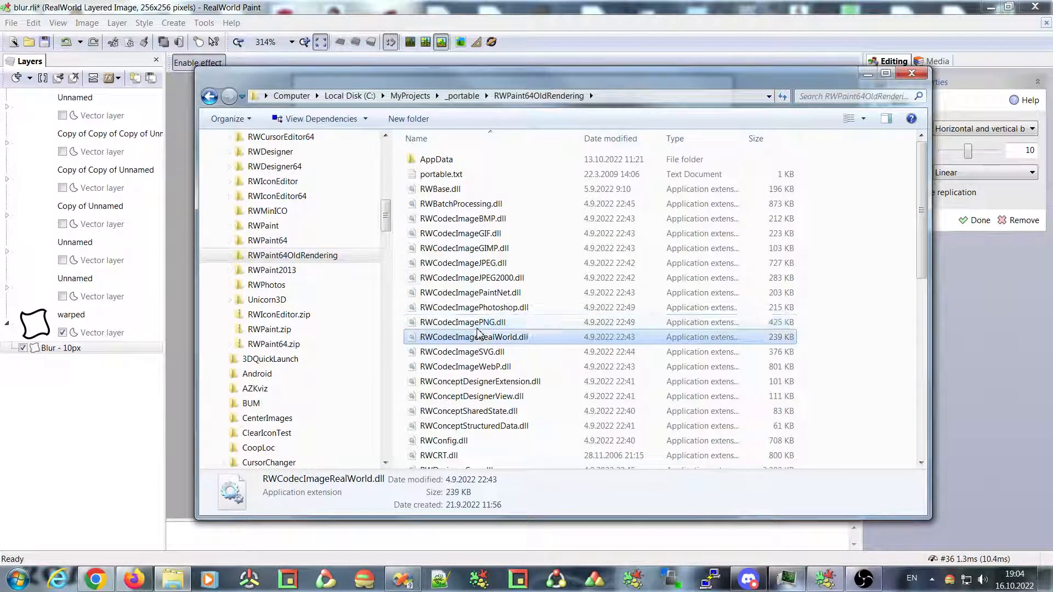
pyautogui.press('Return')
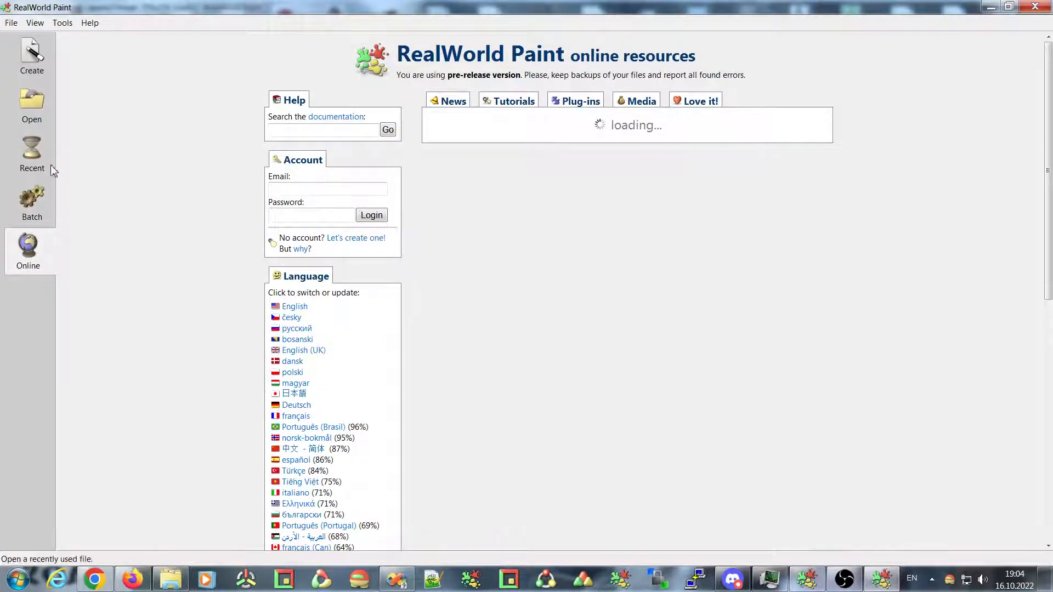
# - Open the recent photo 405515808_5560420b61_o-srgb.jpg and add a Blur style effect to its Background layer
pyautogui.click(30, 160)
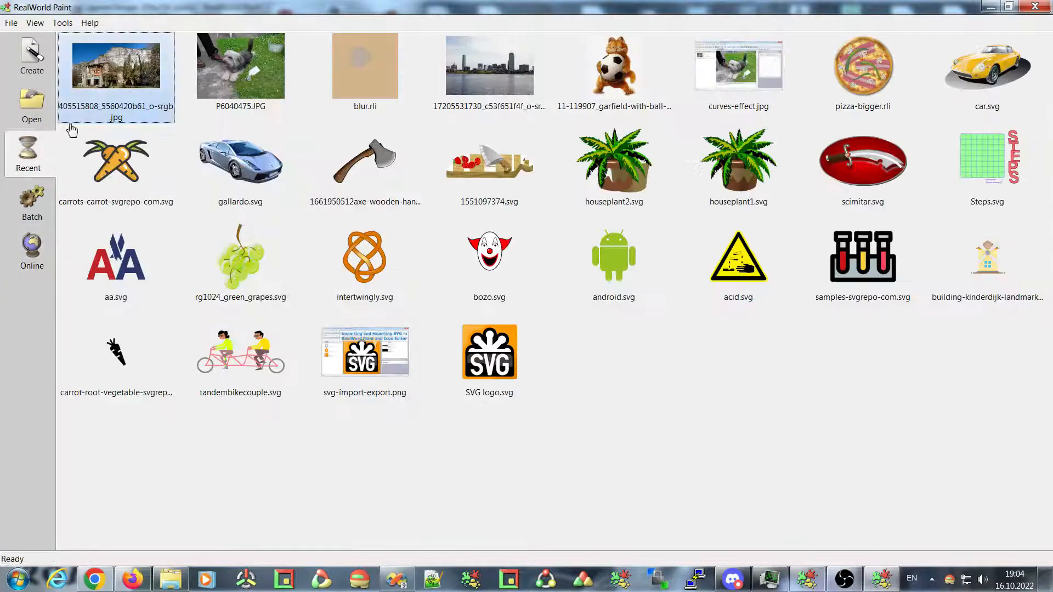
pyautogui.click(108, 70)
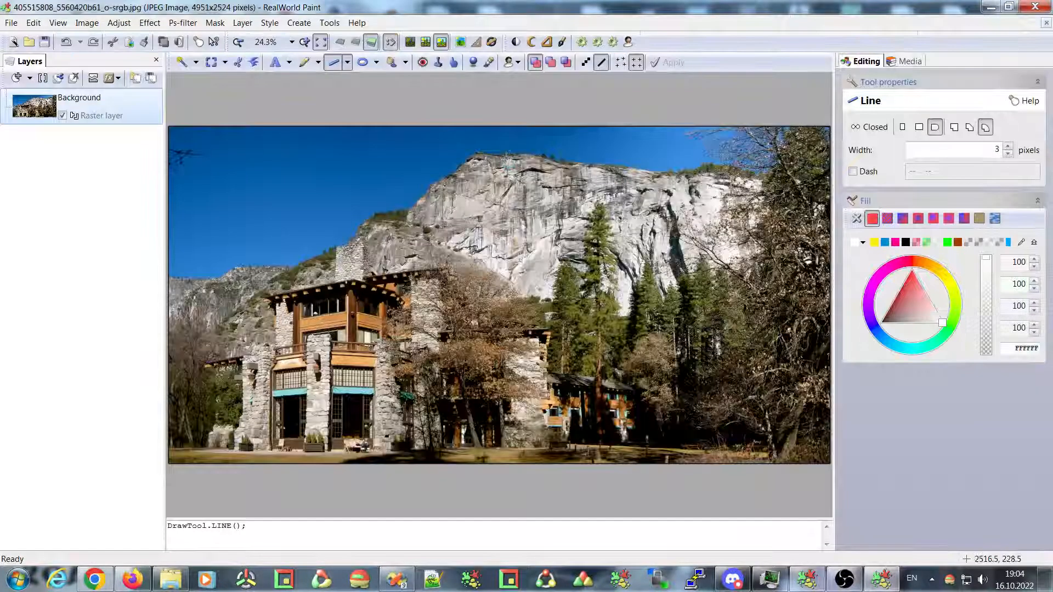
pyautogui.click(269, 22)
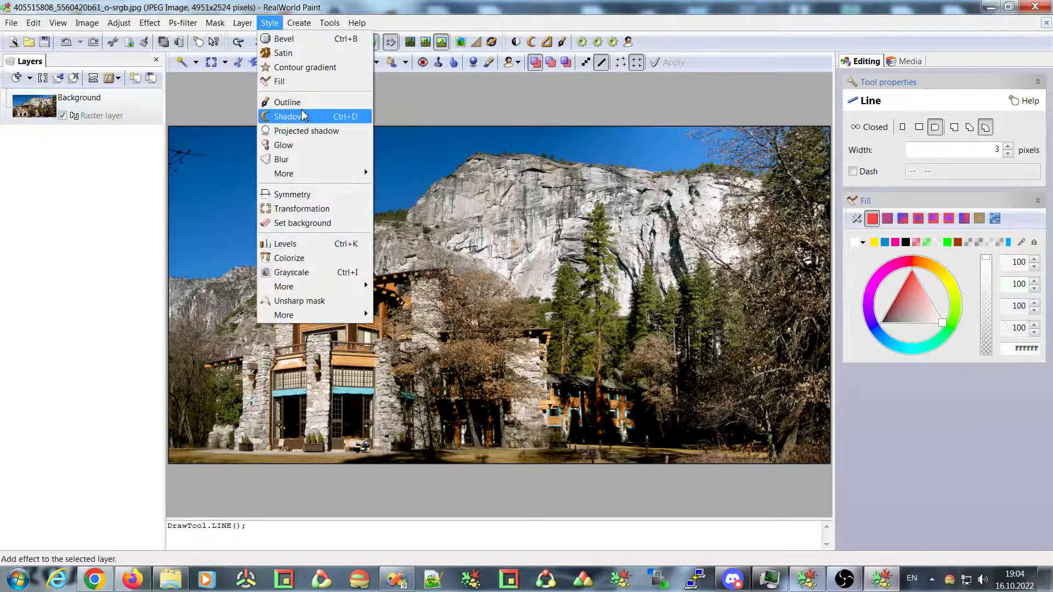
pyautogui.click(297, 159)
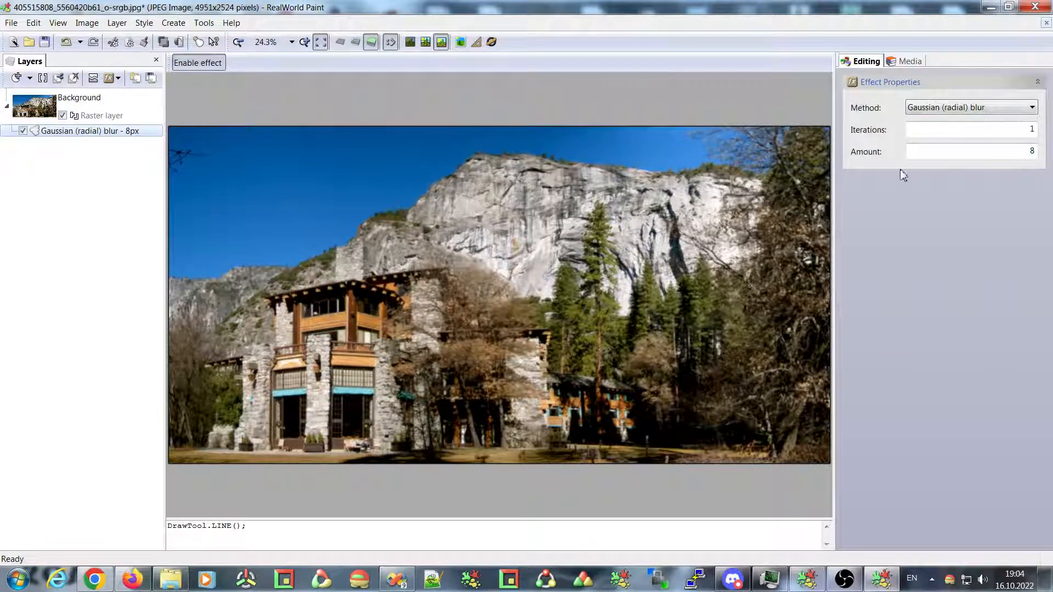
# - Compare the blur methods offered in the older build with the blur directions offered in the blur.rli window
pyautogui.click(948, 113)
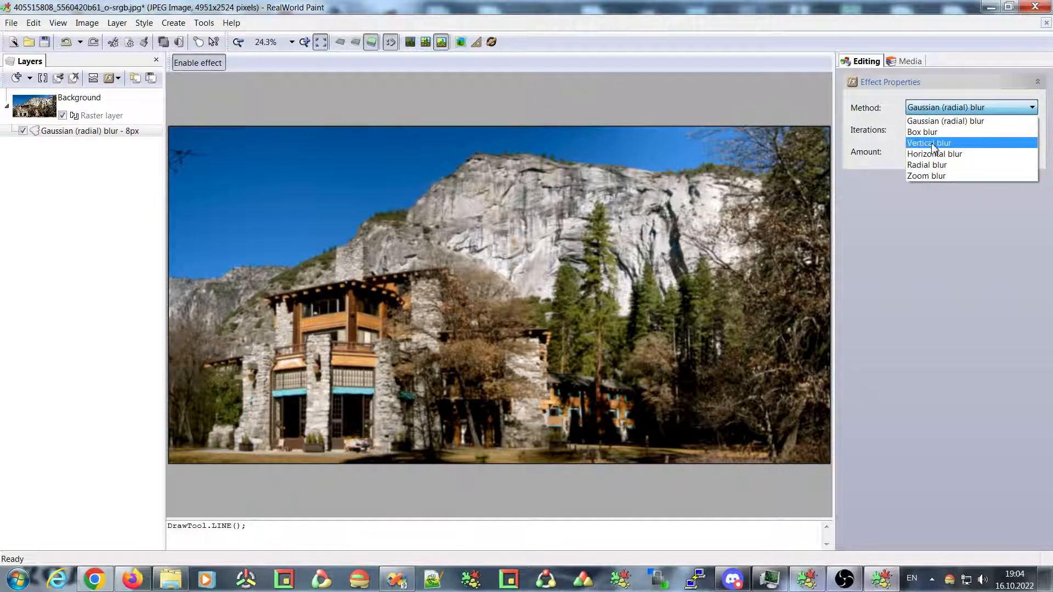
pyautogui.click(901, 227)
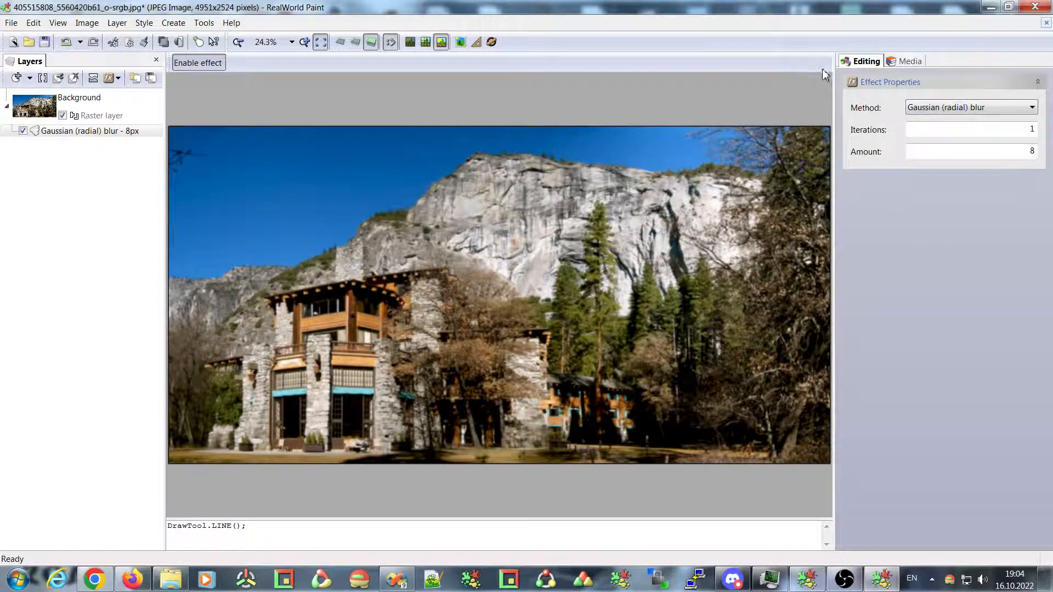
pyautogui.click(807, 578)
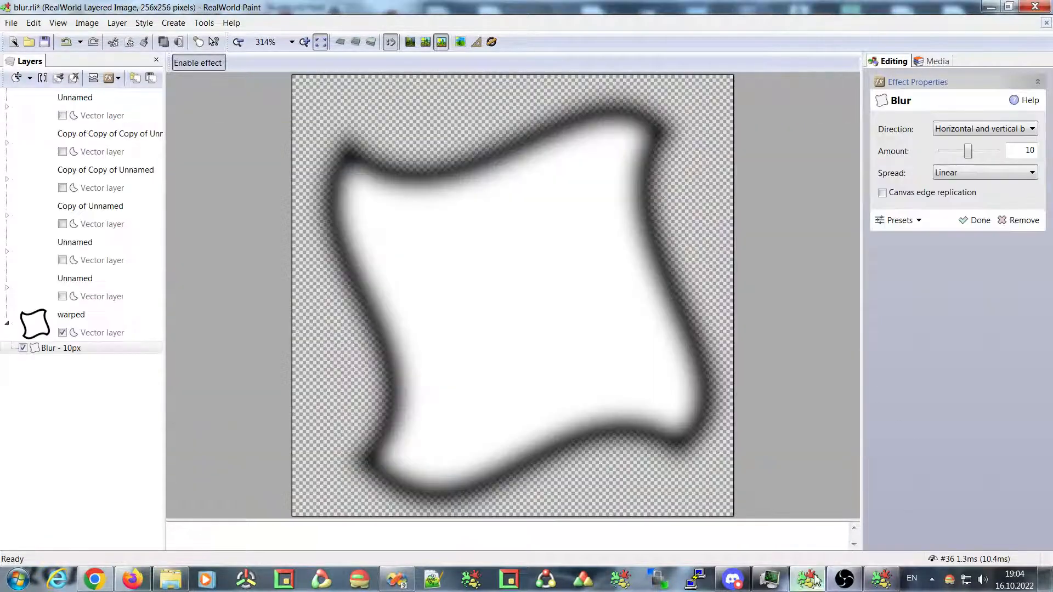
pyautogui.click(981, 128)
pyautogui.click(981, 130)
pyautogui.click(977, 131)
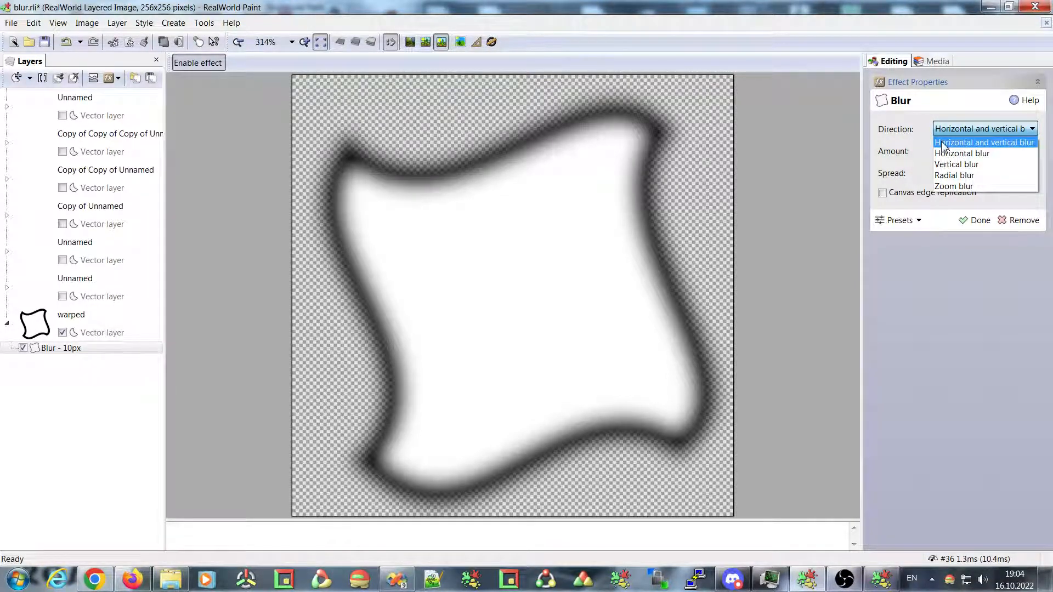
pyautogui.click(973, 127)
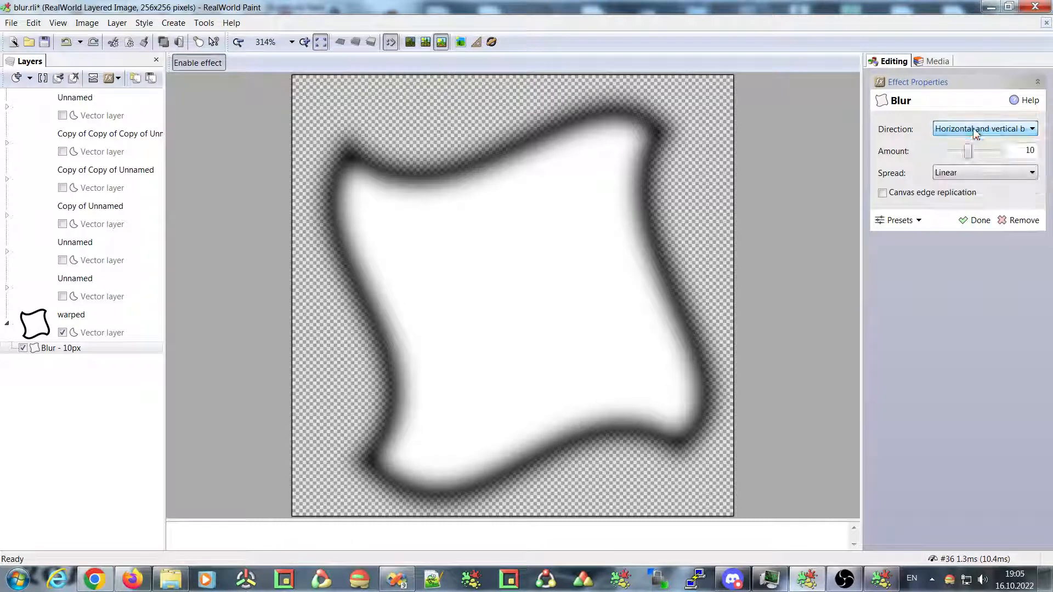
# - Set the spread of the warped layer's blur effect to Constant
pyautogui.click(960, 173)
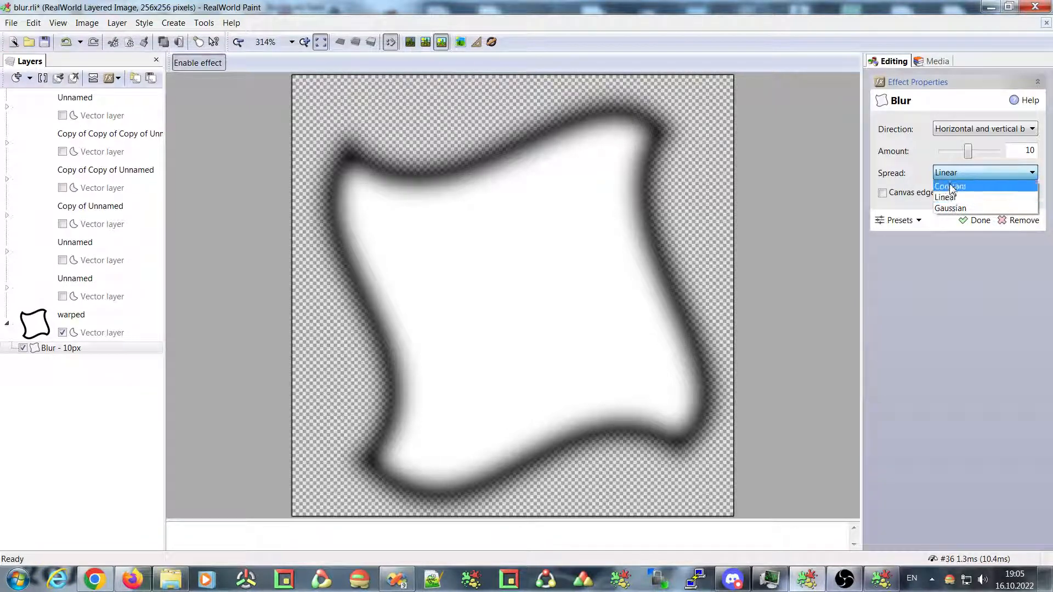
pyautogui.click(952, 187)
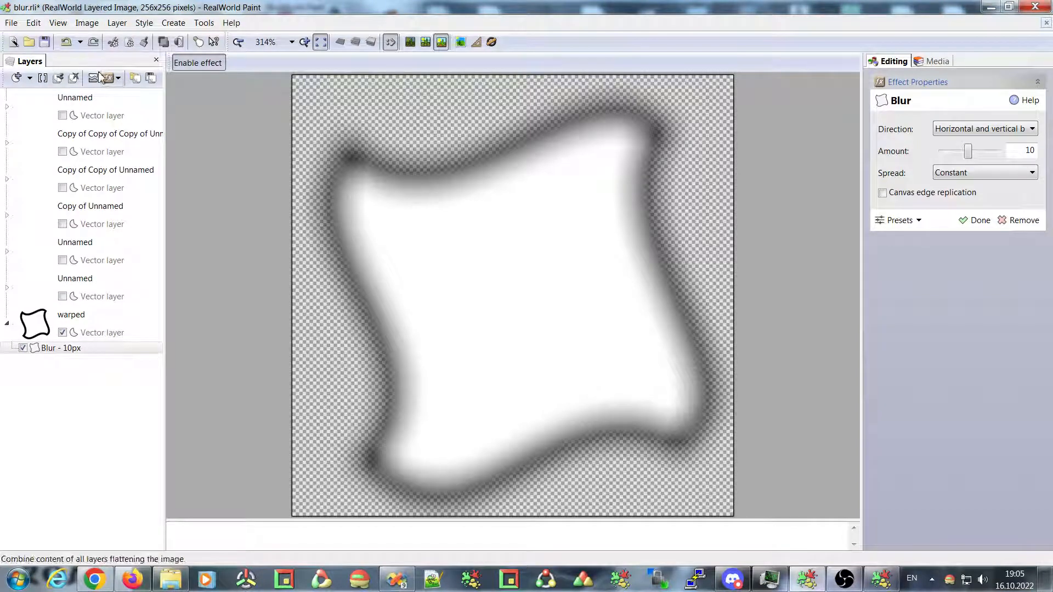
# - Create a new 256x256 layered image with a vector Background layer
pyautogui.click(14, 42)
pyautogui.doubleClick(431, 135)
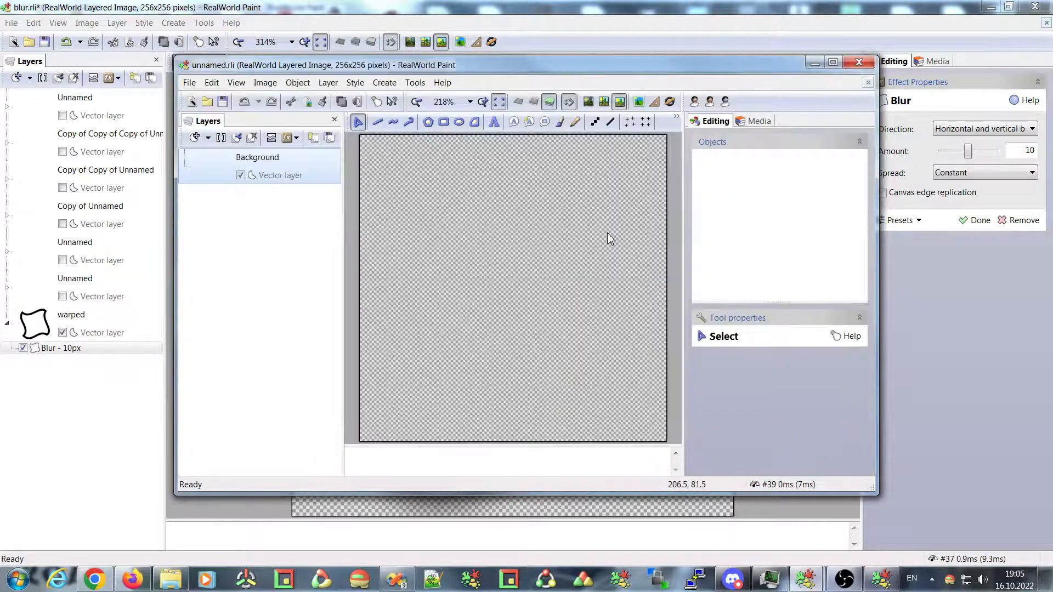
# - Draw two small red rectangles, each about 20 px across, next to each other on the Background layer
pyautogui.click(443, 122)
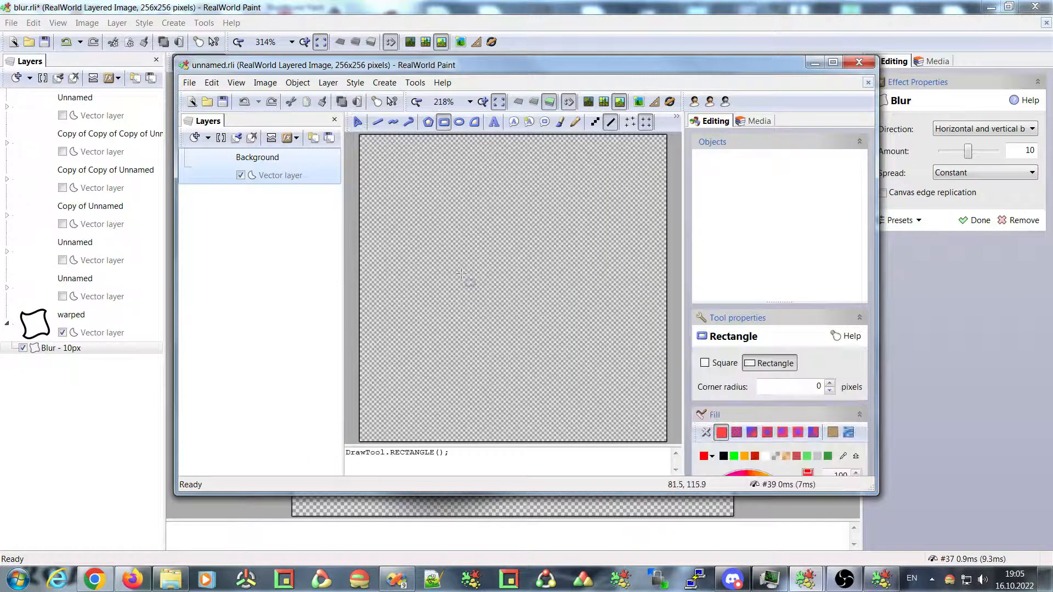
pyautogui.moveTo(399, 267)
pyautogui.mouseDown()
pyautogui.moveTo(424, 289)
pyautogui.moveTo(450, 292)
pyautogui.moveTo(454, 267)
pyautogui.mouseUp()
pyautogui.click(440, 281)
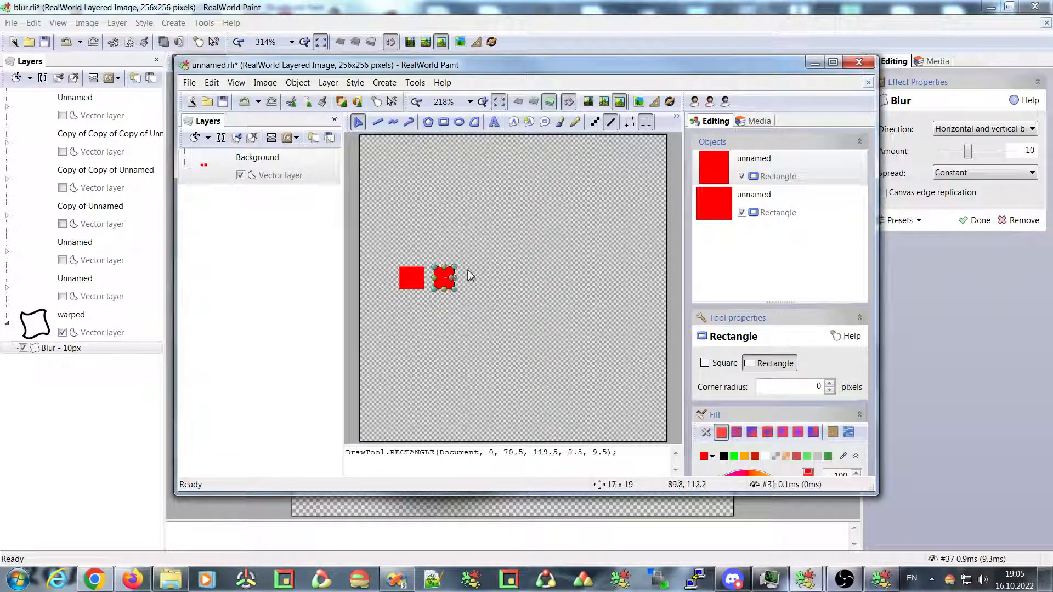
pyautogui.click(470, 276)
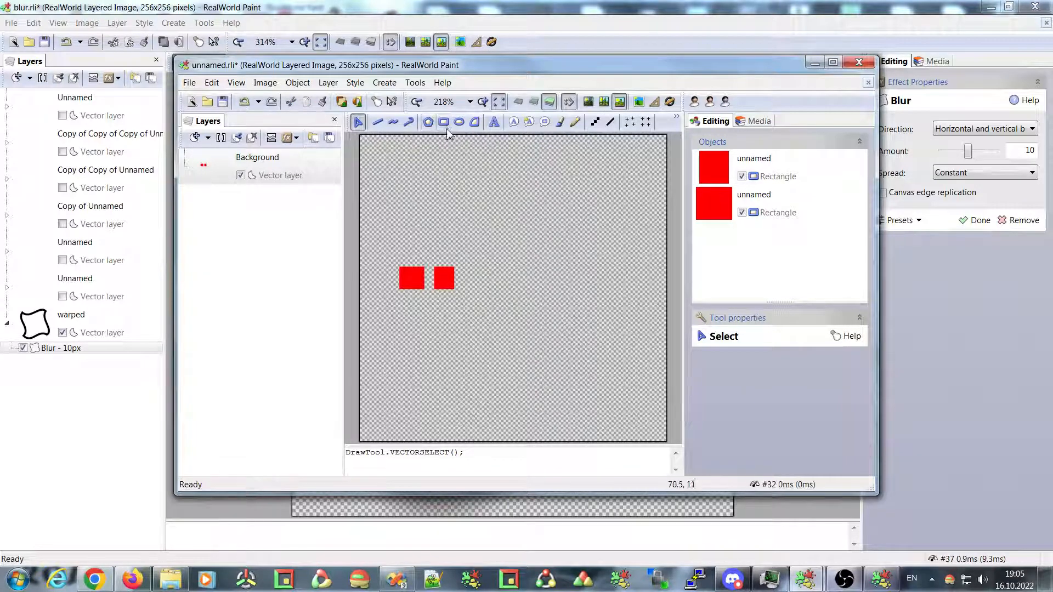
# - Copy the first red square and paste it twice, placing the copies to extend the row to four squares
pyautogui.click(445, 282)
pyautogui.click(409, 283)
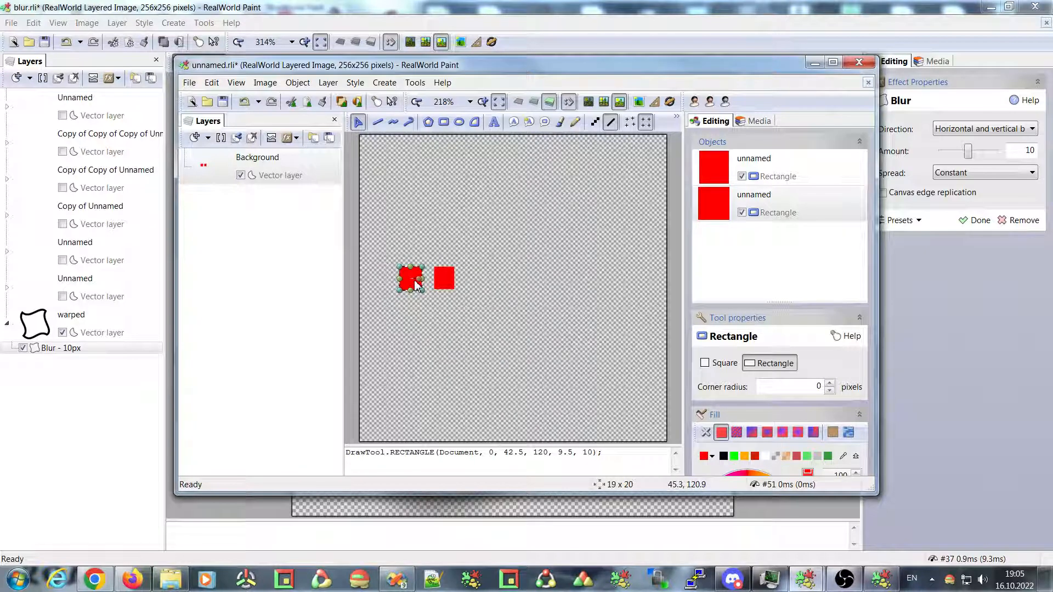
pyautogui.hotkey('ctrl', 'c')
pyautogui.hotkey('ctrl', 'v')
pyautogui.moveTo(412, 280); pyautogui.dragTo(478, 279)
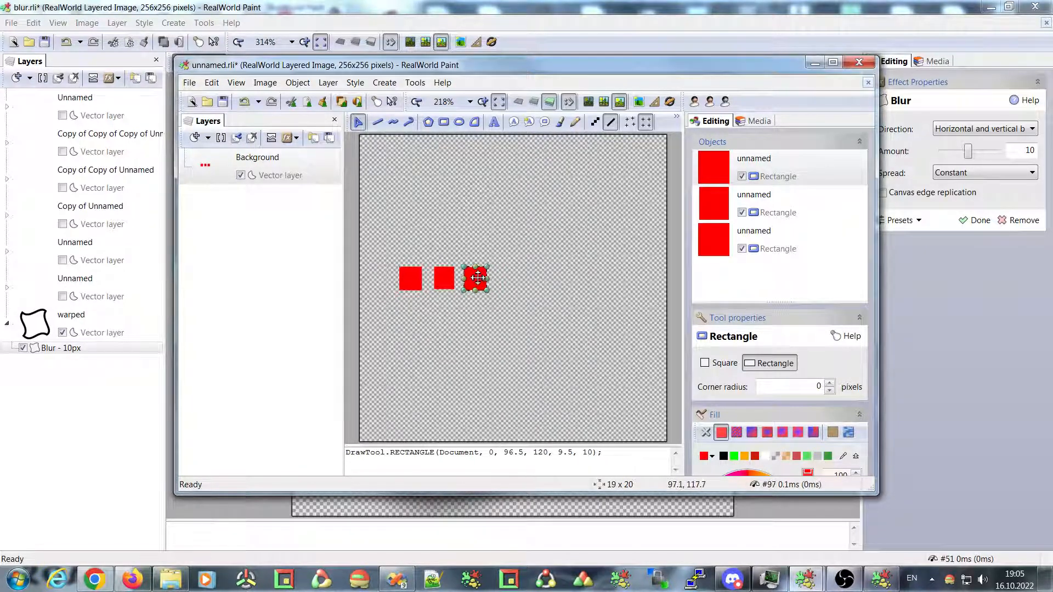
pyautogui.hotkey('ctrl', 'v')
pyautogui.moveTo(410, 280); pyautogui.dragTo(512, 279)
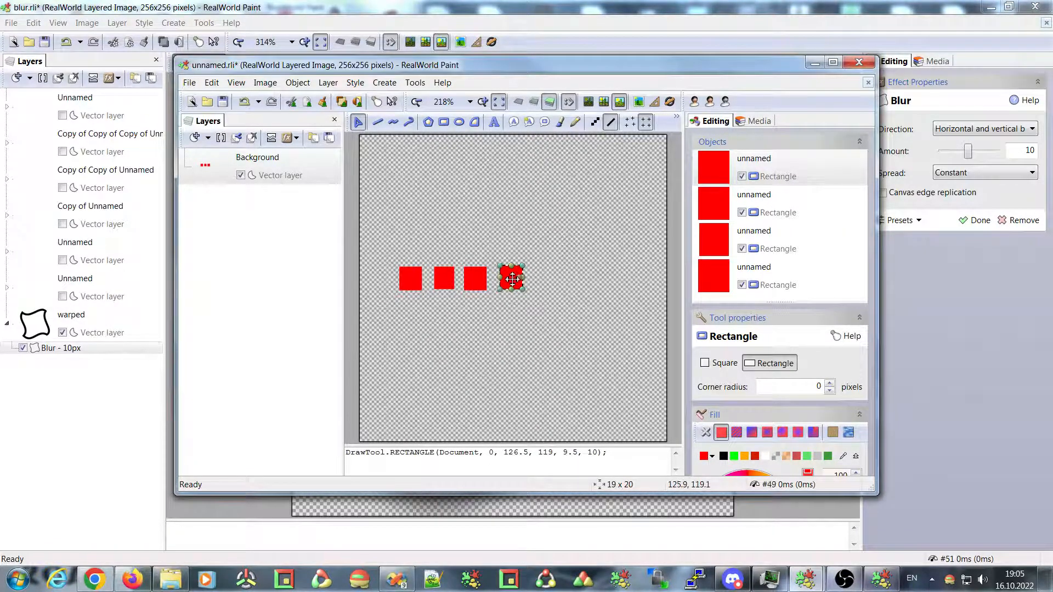
# - Add a horizontal red bar just above the row of squares and resize it to 67 x 17 px
pyautogui.click(443, 278)
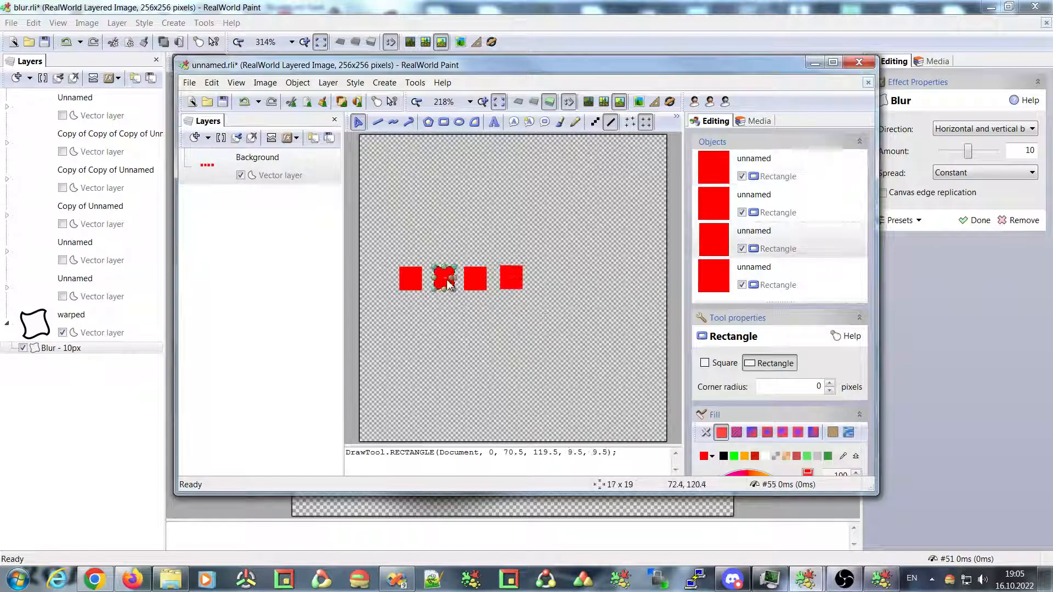
pyautogui.moveTo(445, 283); pyautogui.dragTo(486, 257)
pyautogui.hotkey('ctrl', 'c')
pyautogui.hotkey('ctrl', 'v')
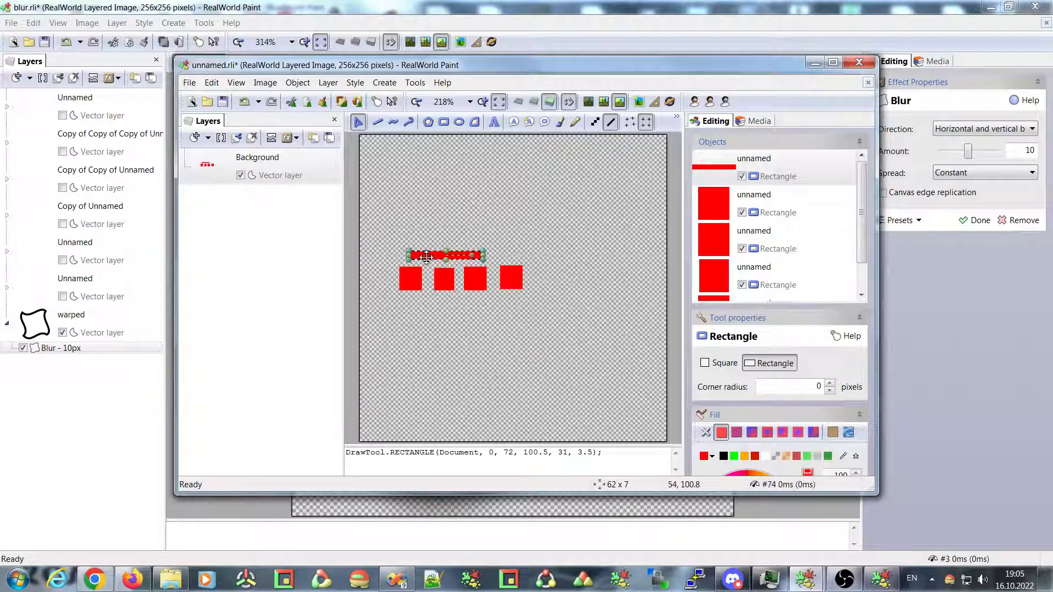
pyautogui.click(443, 281)
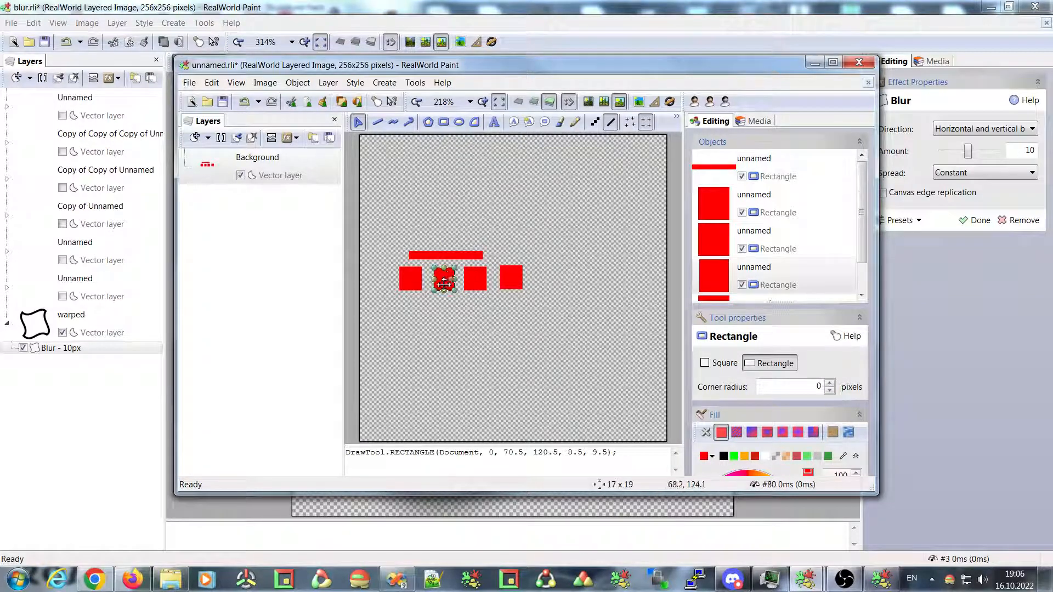
pyautogui.click(438, 256)
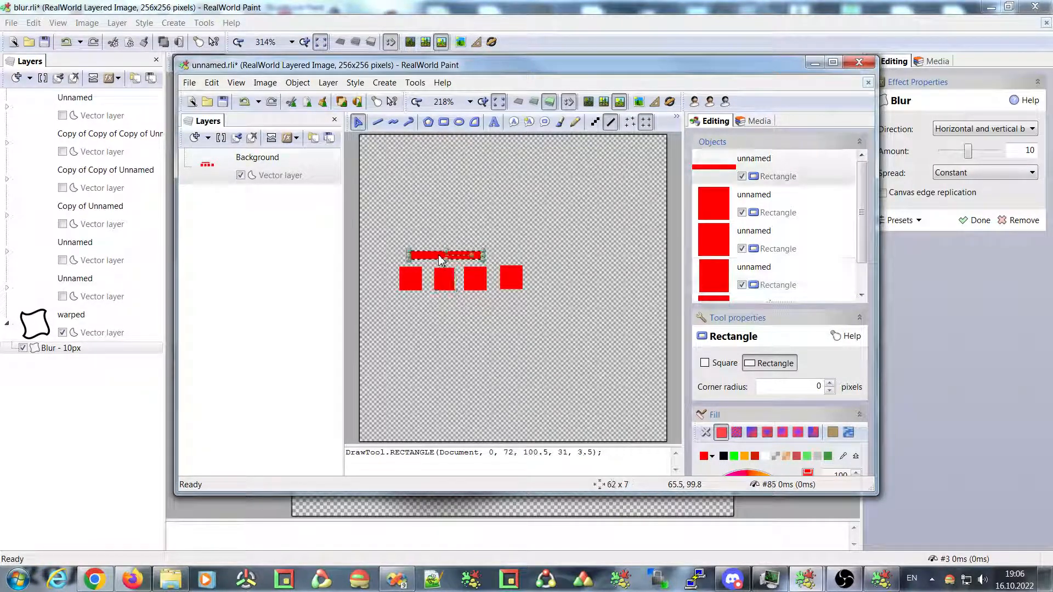
pyautogui.moveTo(445, 252); pyautogui.dragTo(405, 253)
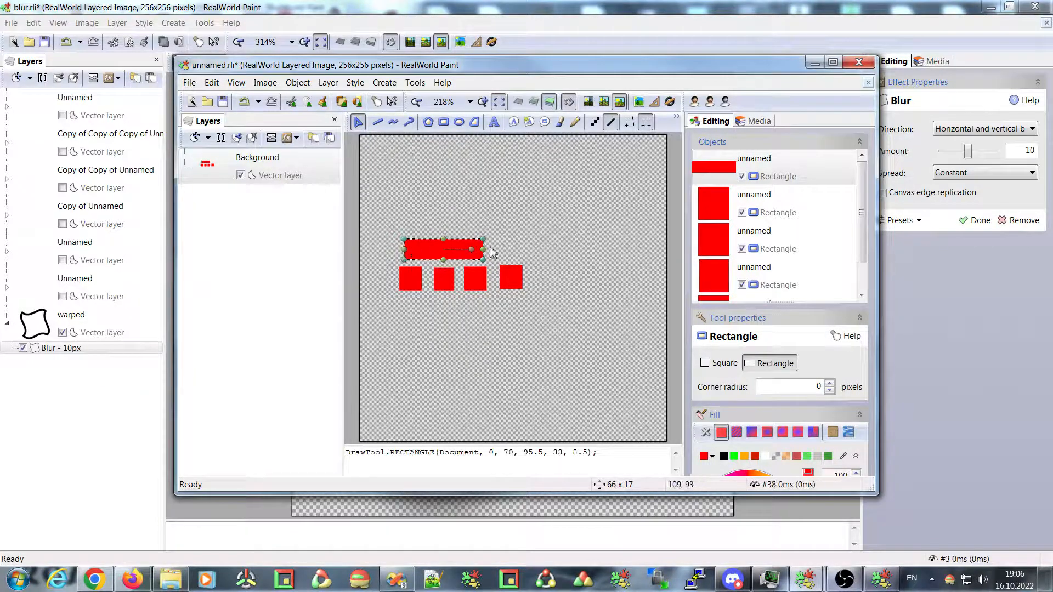
pyautogui.moveTo(485, 253); pyautogui.dragTo(488, 255)
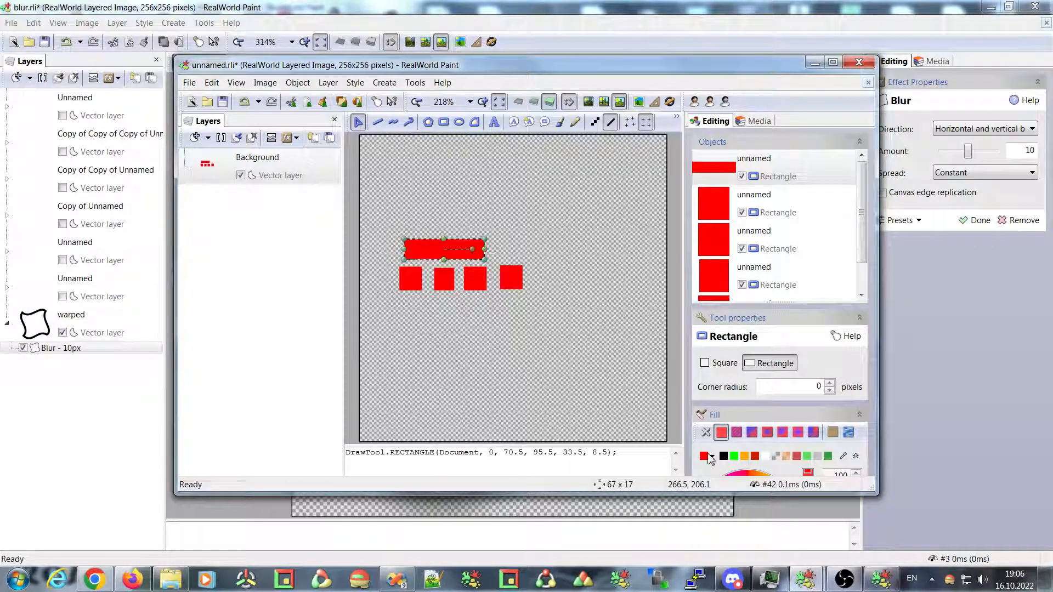
# - Set the bar's fill opacity to 39.1 and spread copies of it into a row of four overlapping bars above the squares
pyautogui.scroll(-3, 693, 290)
pyautogui.click(808, 382)
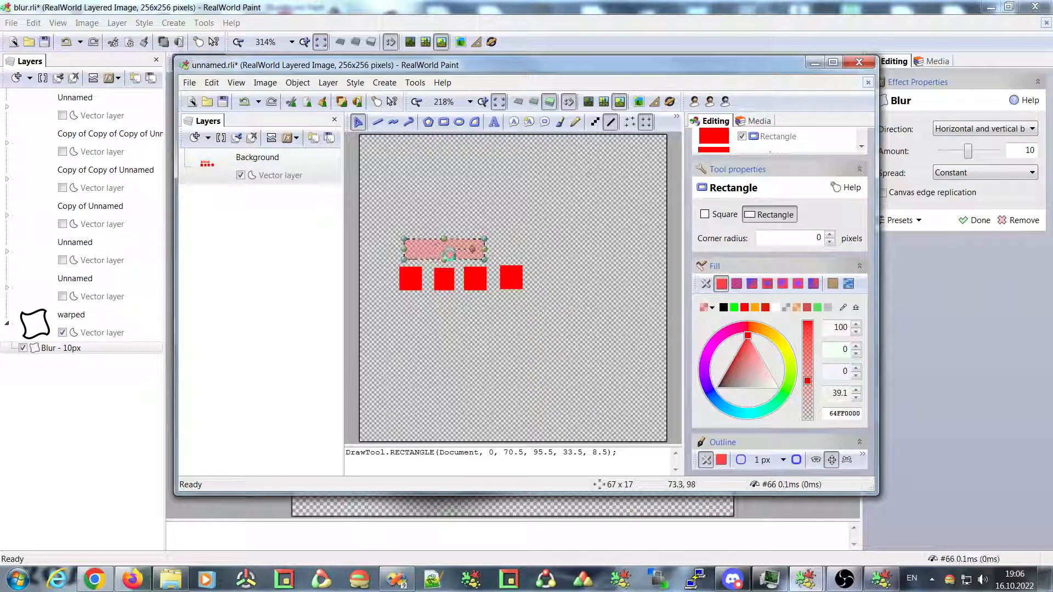
pyautogui.moveTo(432, 253); pyautogui.dragTo(509, 252)
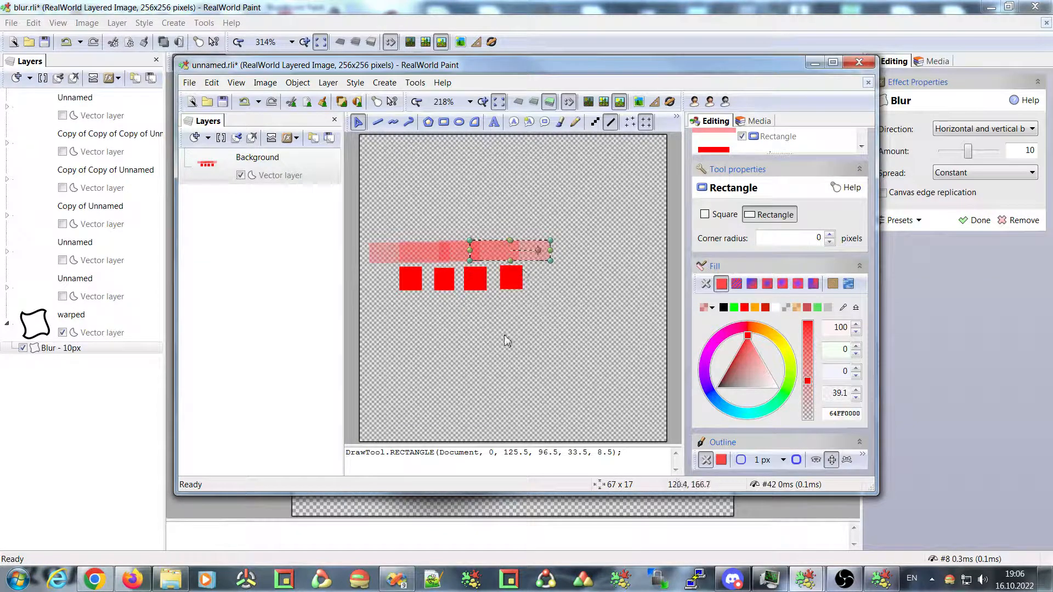
pyautogui.click(495, 318)
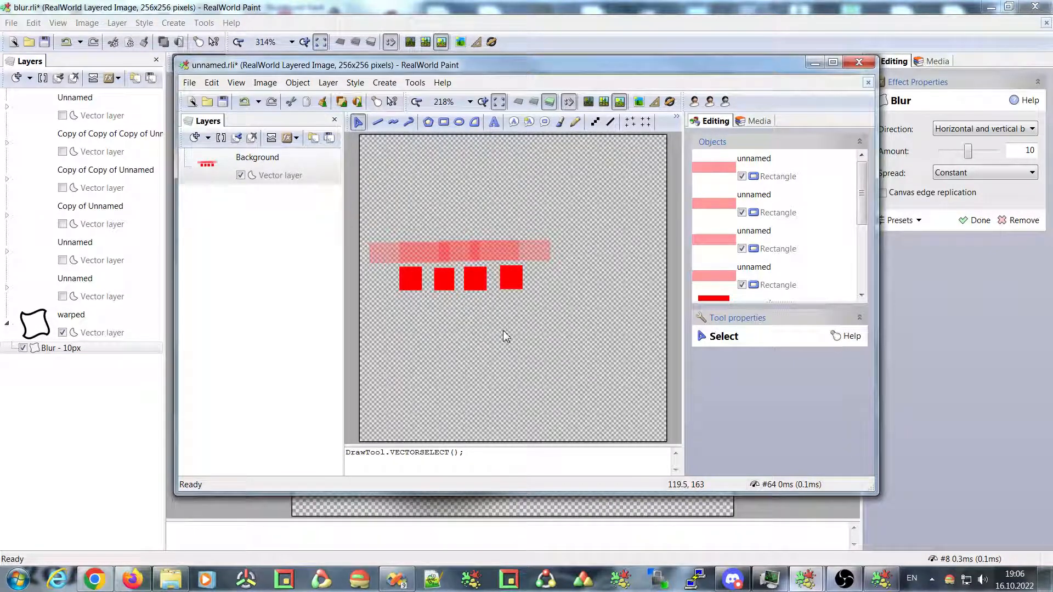
pyautogui.click(393, 253)
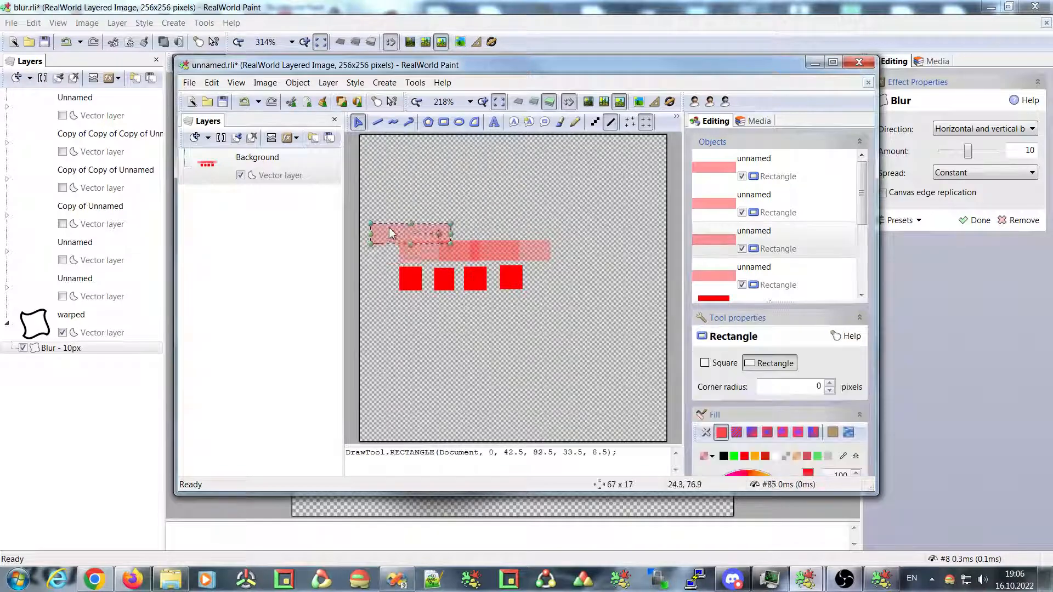
pyautogui.moveTo(391, 247); pyautogui.dragTo(389, 245)
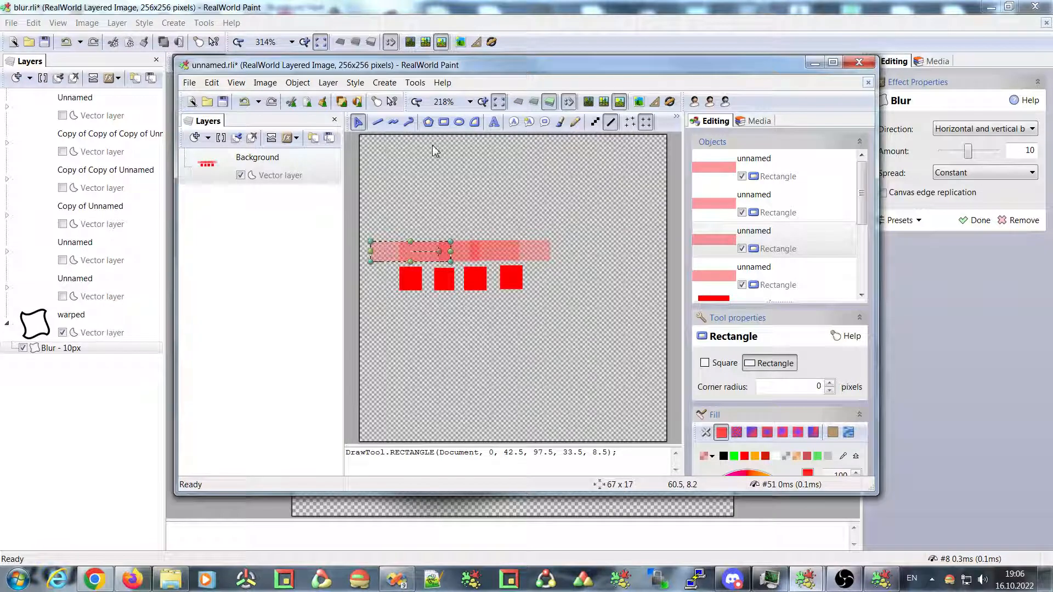
pyautogui.click(475, 123)
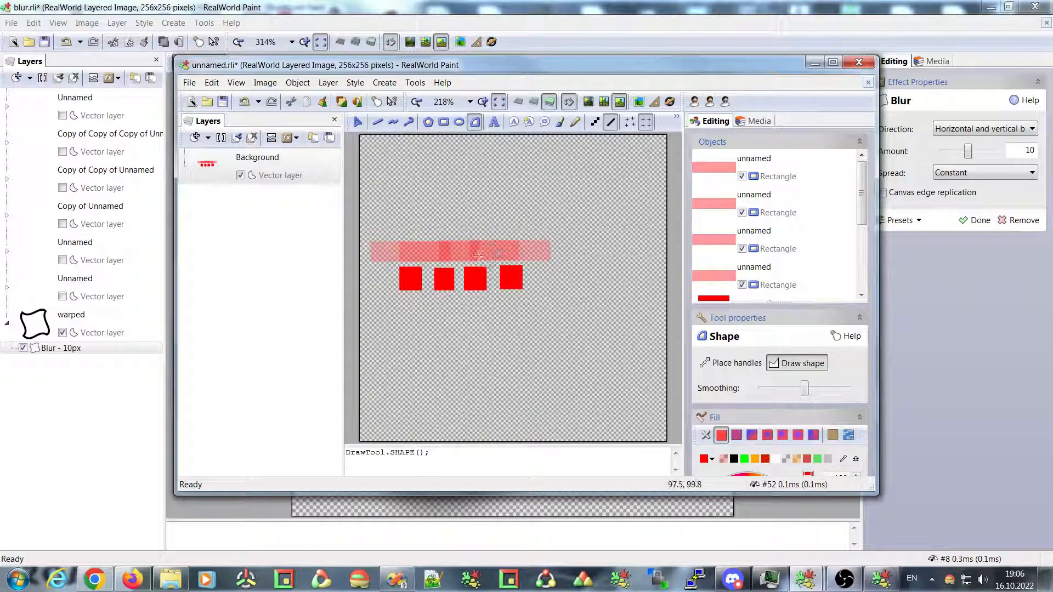
pyautogui.moveTo(478, 254)
pyautogui.mouseDown()
pyautogui.moveTo(510, 192)
pyautogui.moveTo(549, 257)
pyautogui.mouseUp()
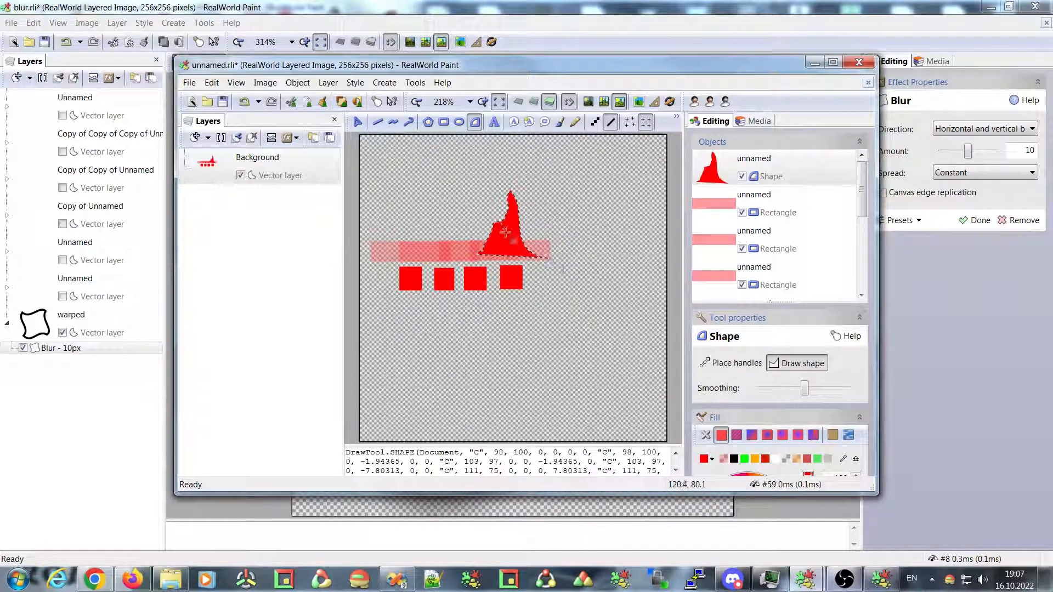
pyautogui.hotkey('ctrl', 'z')
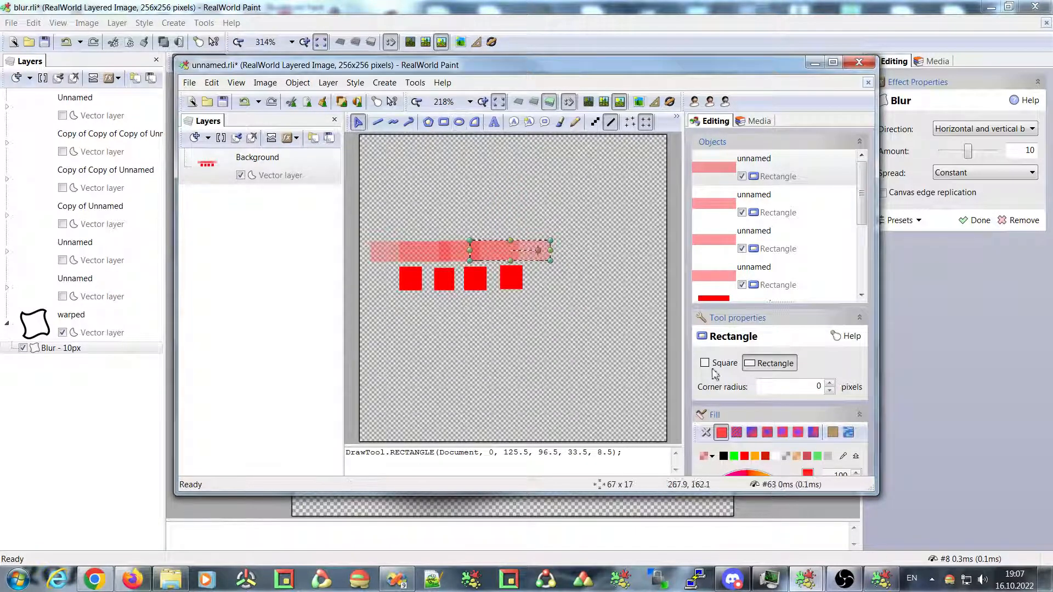
# - Draw a red bell-shaped curve about 54 px wide and 50 px high over the bars, using the Shape tool with placed handles
pyautogui.click(475, 122)
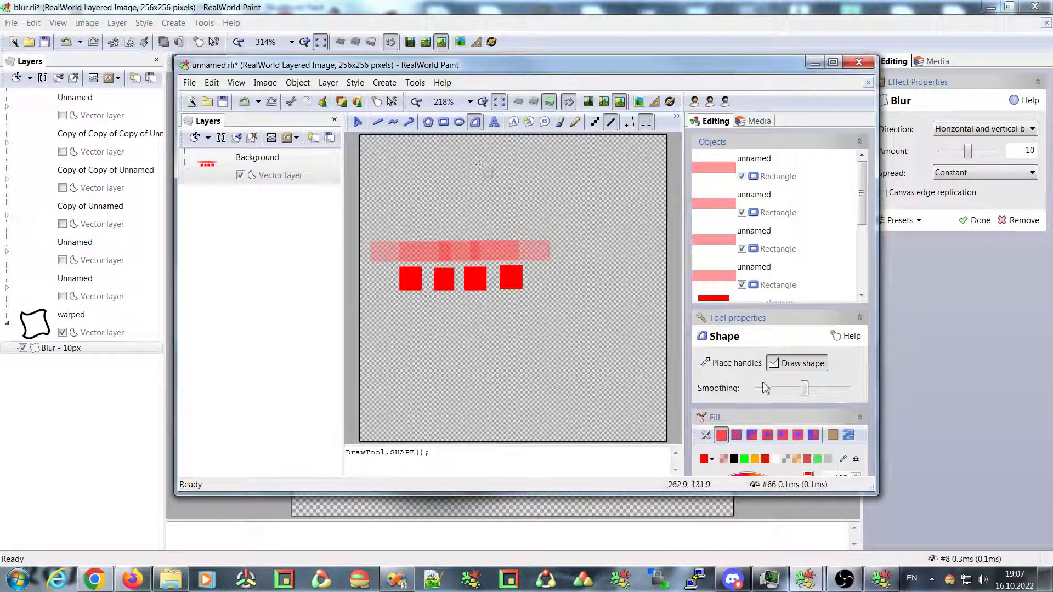
pyautogui.click(722, 365)
pyautogui.moveTo(477, 253); pyautogui.dragTo(492, 245)
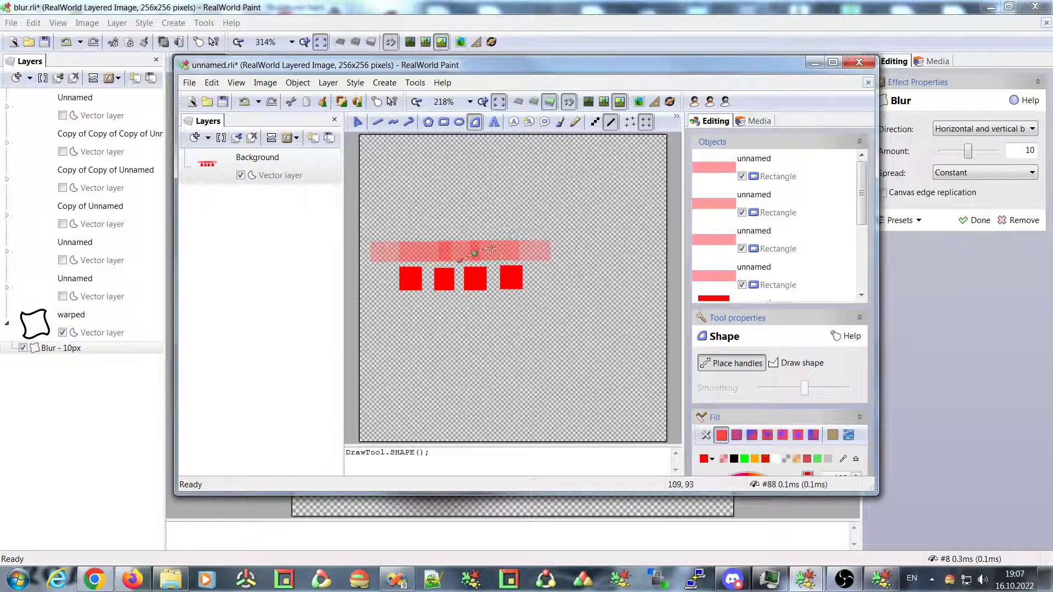
pyautogui.moveTo(508, 192); pyautogui.dragTo(522, 193)
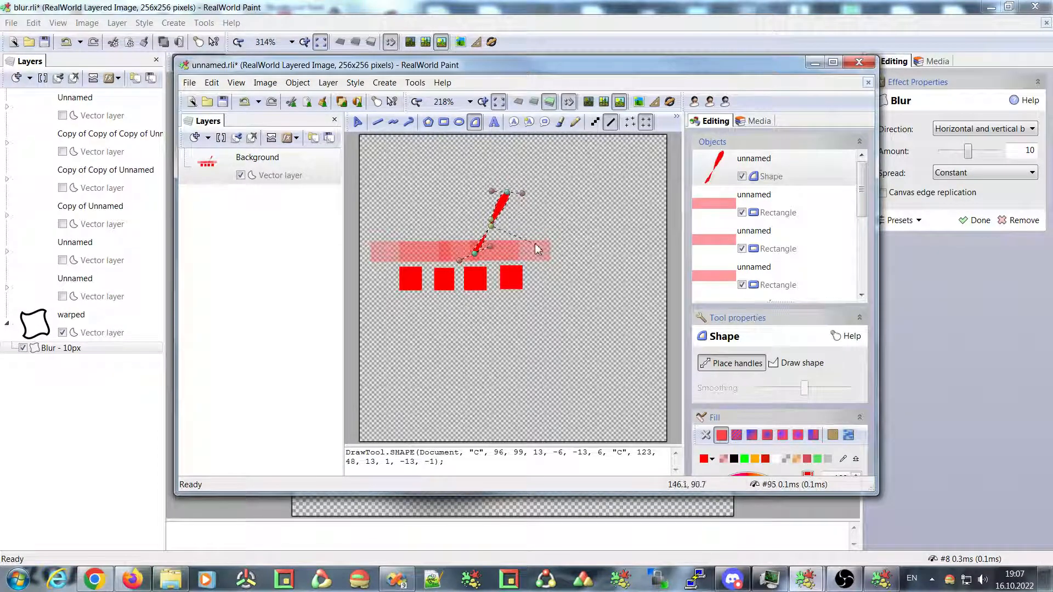
pyautogui.moveTo(538, 253)
pyautogui.mouseDown()
pyautogui.moveTo(551, 260)
pyautogui.moveTo(540, 254)
pyautogui.mouseUp()
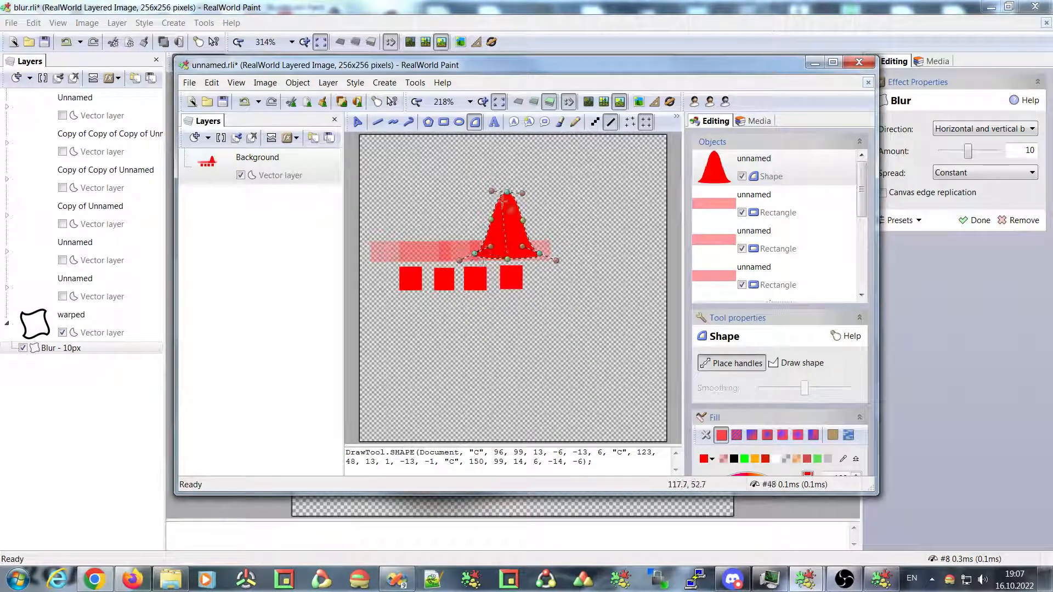
pyautogui.moveTo(508, 193); pyautogui.dragTo(510, 195)
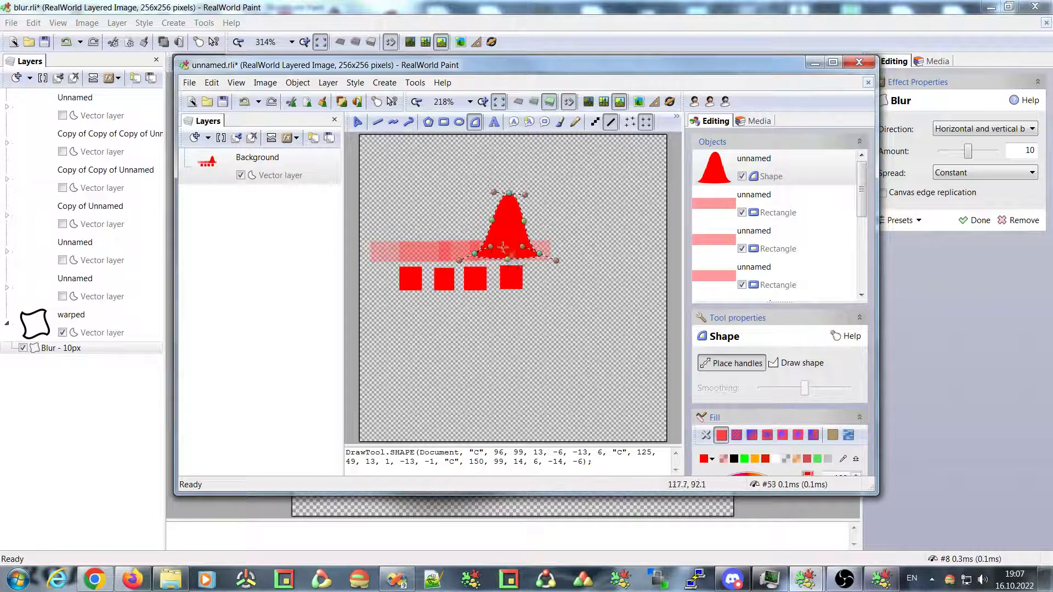
# - Refine the bell shape's control points and move the shape below the row of squares
pyautogui.moveTo(540, 254); pyautogui.dragTo(512, 182)
pyautogui.rightClick(509, 223)
pyautogui.click(521, 234)
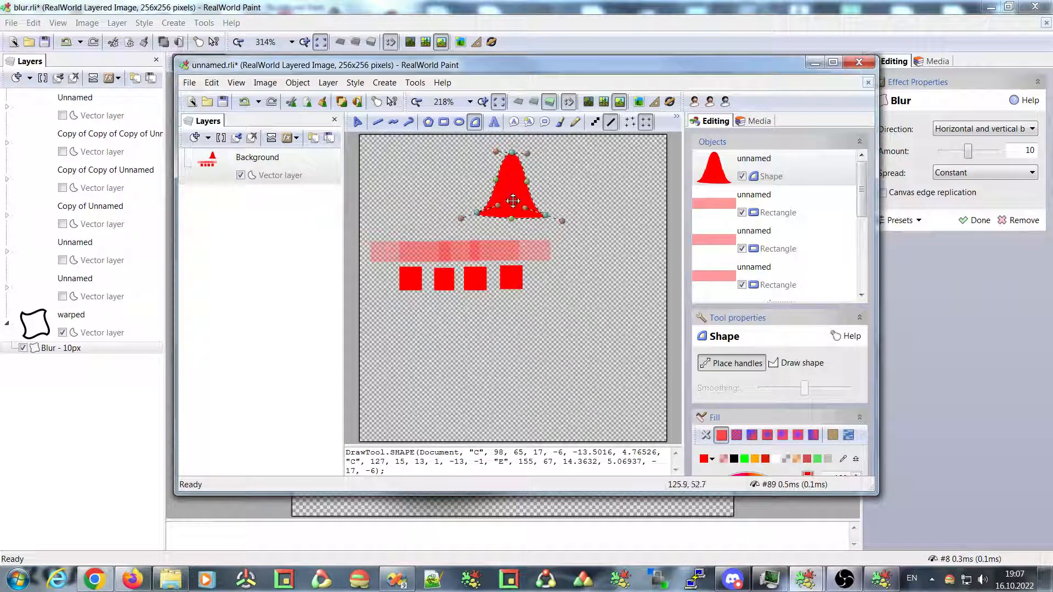
pyautogui.moveTo(512, 188); pyautogui.dragTo(578, 299)
pyautogui.moveTo(547, 351); pyautogui.dragTo(524, 350)
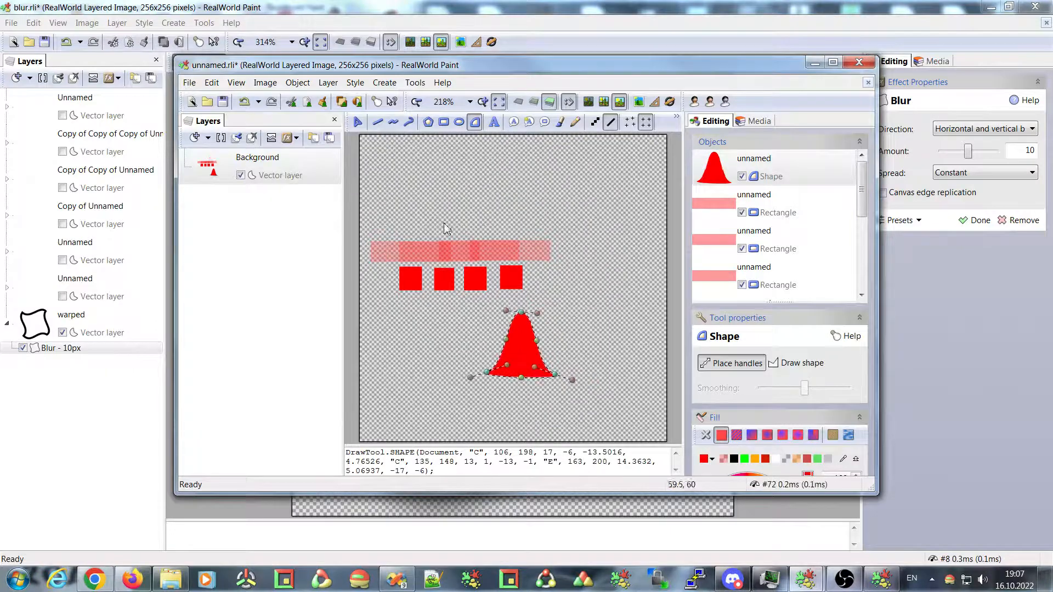
# - Draw a red rectangle about 64 x 19 px above the right end of the translucent bars
pyautogui.click(446, 122)
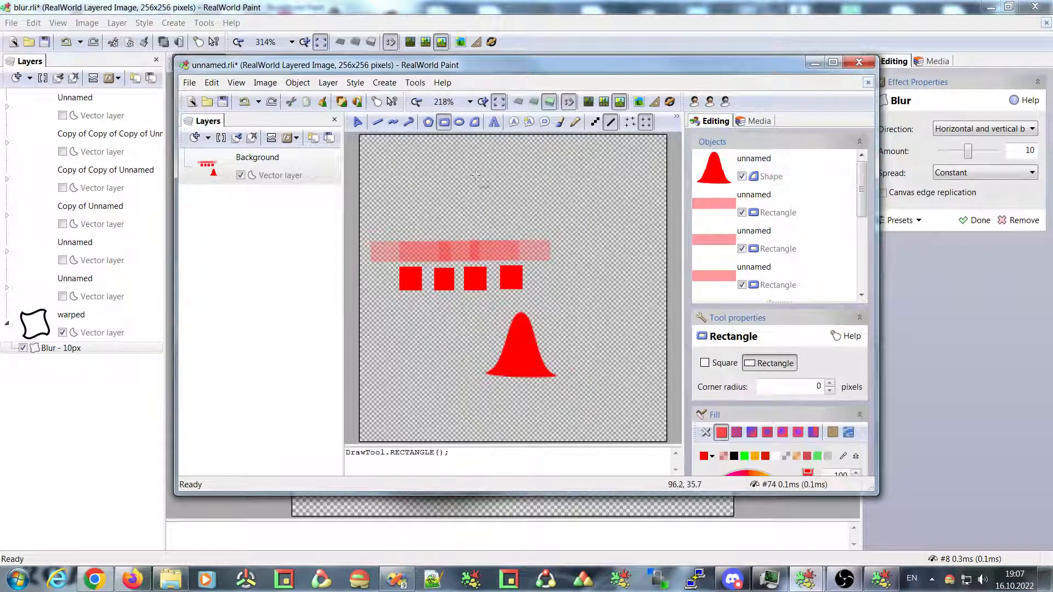
pyautogui.moveTo(479, 218)
pyautogui.mouseDown()
pyautogui.moveTo(552, 237)
pyautogui.moveTo(472, 209)
pyautogui.mouseUp()
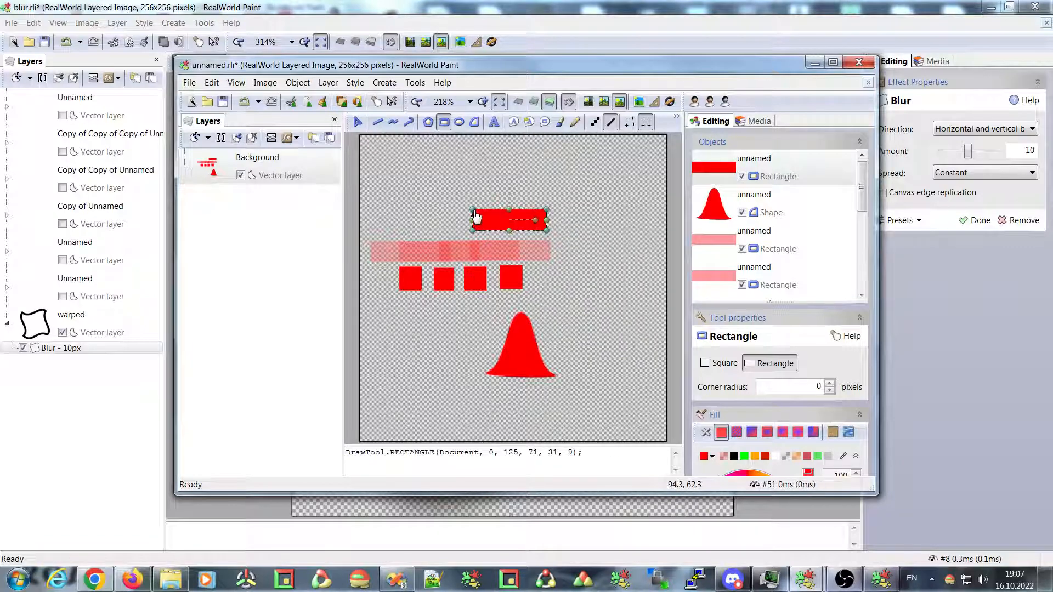
pyautogui.moveTo(547, 231); pyautogui.dragTo(550, 232)
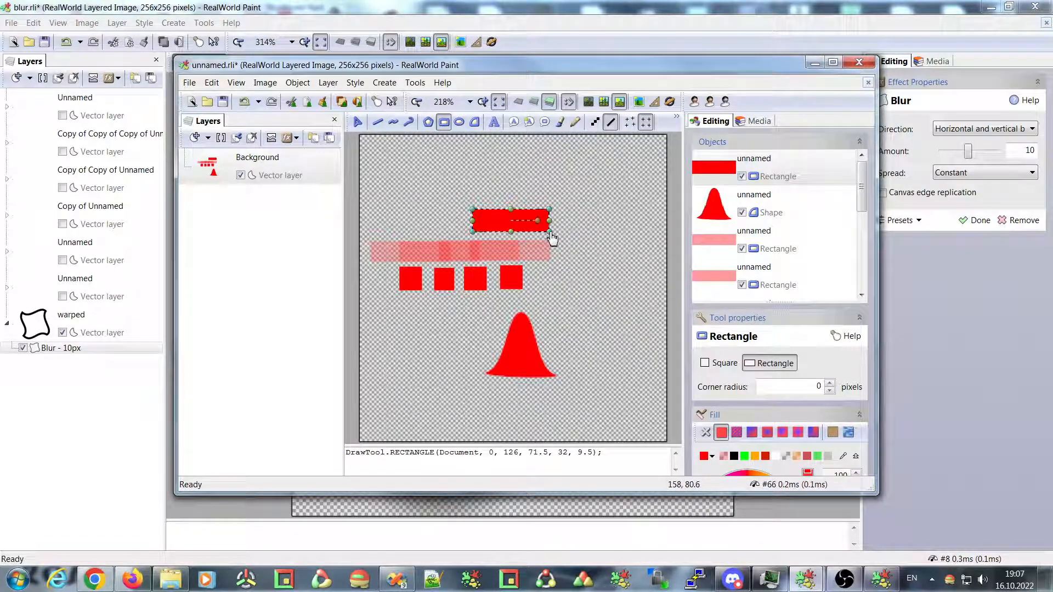
# - Fill the new rectangle with a linear gradient that has a red D41700 stop at 48.6% and fully transparent ends
pyautogui.scroll(-3, 713, 417)
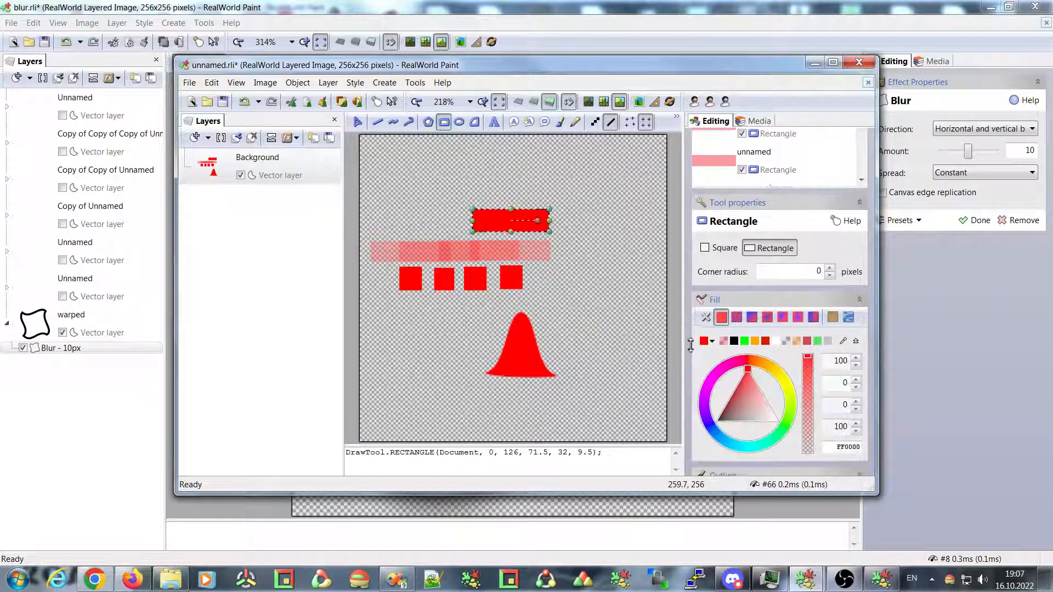
pyautogui.click(752, 318)
pyautogui.moveTo(485, 214); pyautogui.dragTo(542, 219)
pyautogui.click(778, 329)
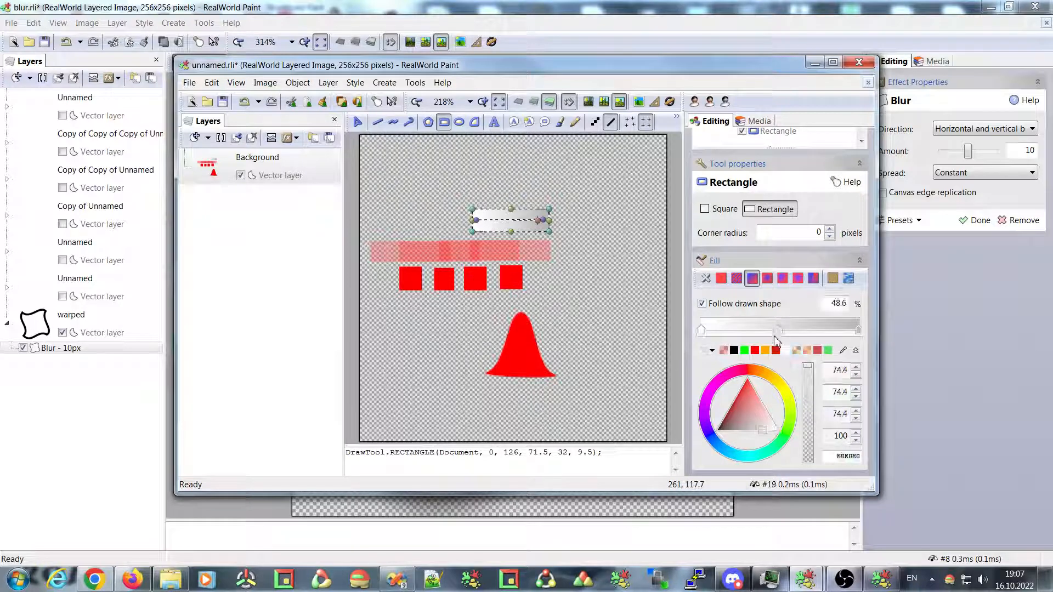
pyautogui.click(776, 351)
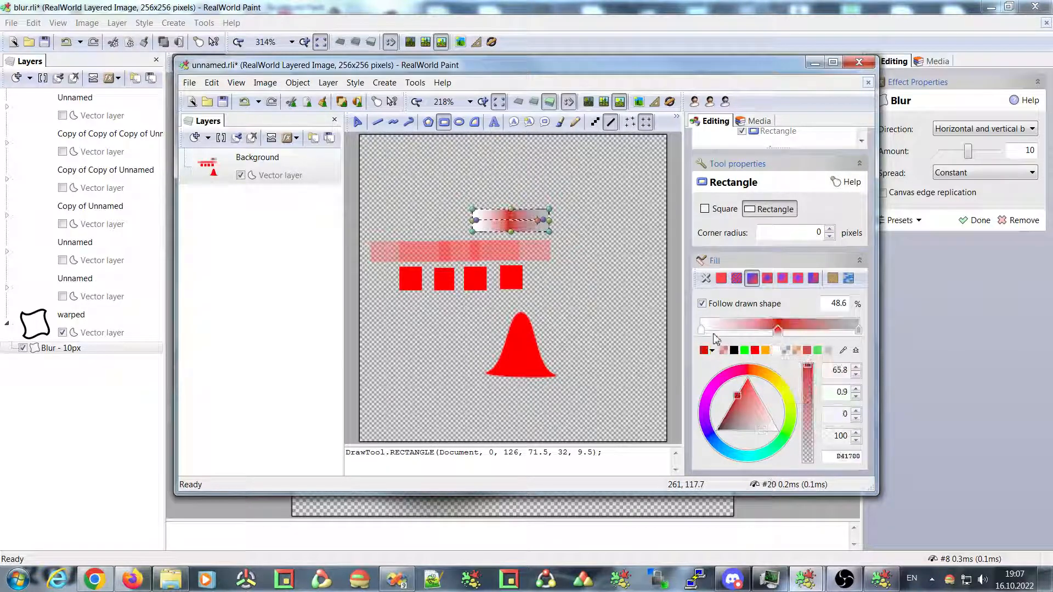
pyautogui.click(776, 351)
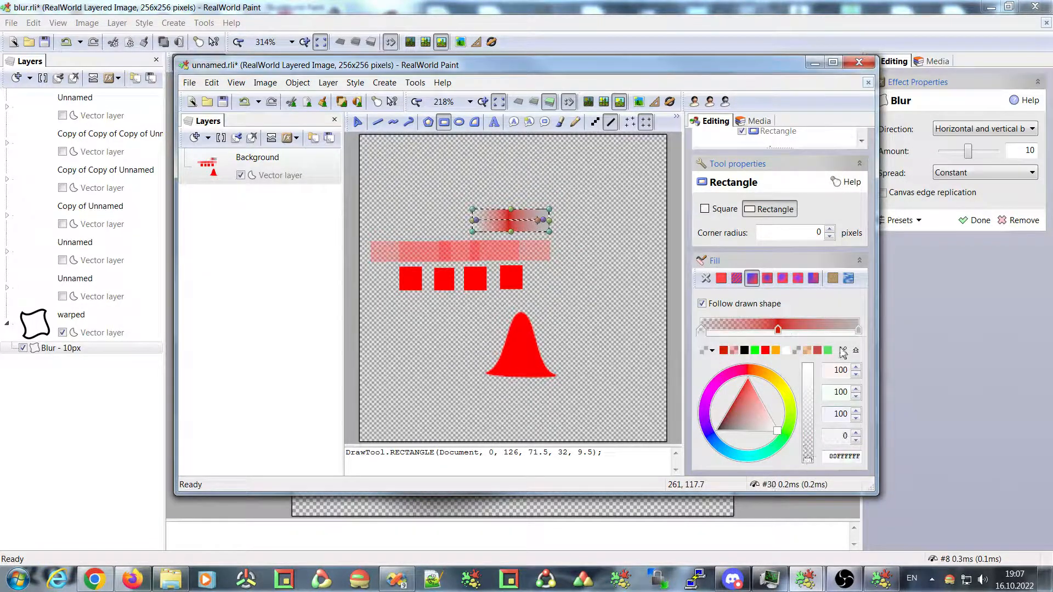
pyautogui.moveTo(808, 453); pyautogui.dragTo(811, 466)
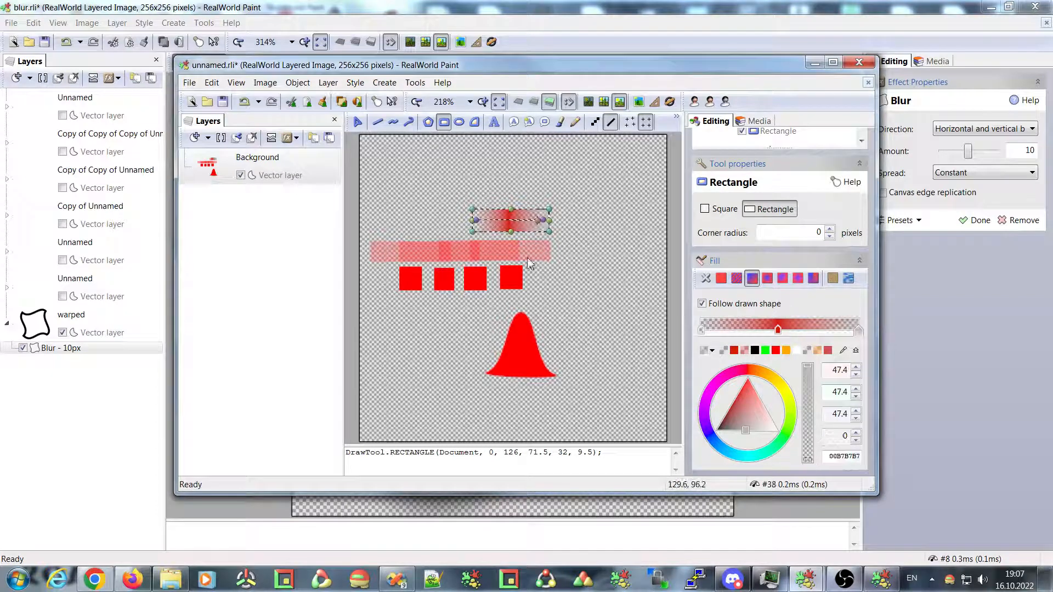
# - Add D41700 red gradient stops at 22.6% and 72.9%, and raise the 22.6% stop's opacity to 71.5%
pyautogui.click(737, 332)
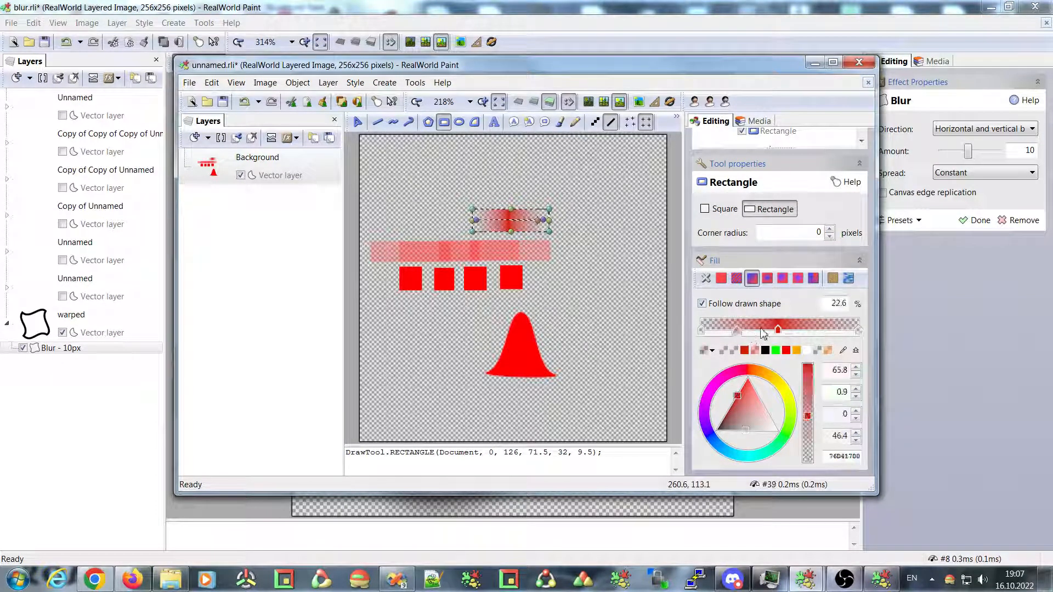
pyautogui.click(816, 331)
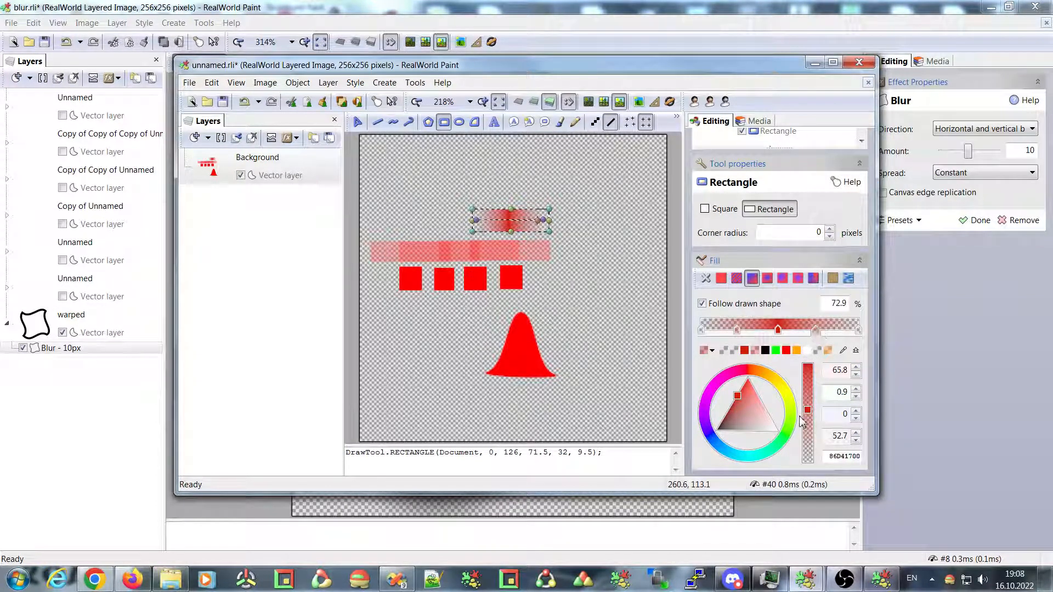
pyautogui.moveTo(807, 416); pyautogui.dragTo(808, 391)
pyautogui.click(737, 331)
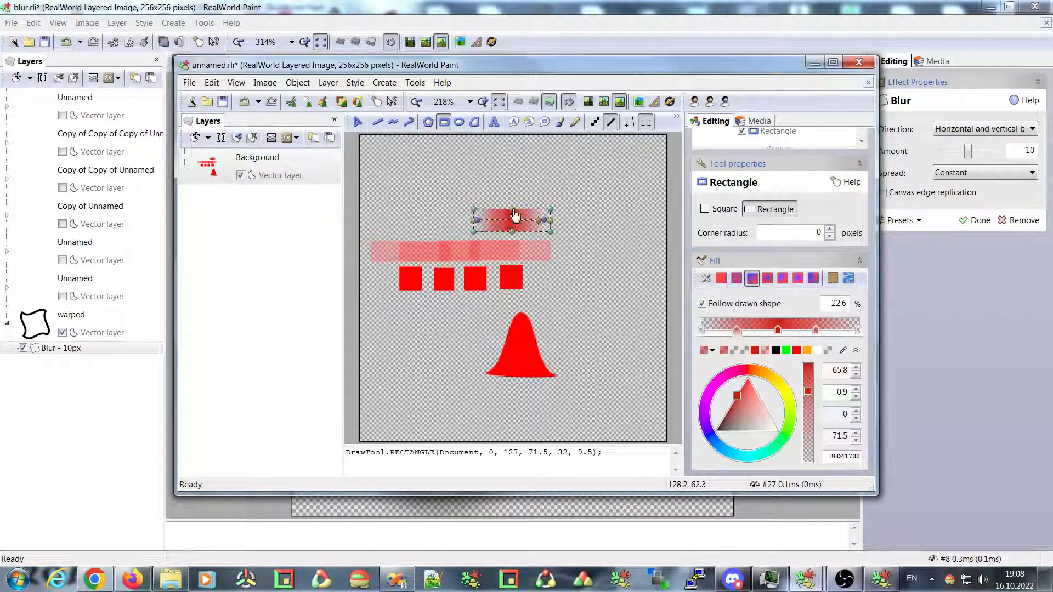
# - Reduce the gradient rectangle's height to 18 px and reposition it above the right end of the translucent bars
pyautogui.moveTo(511, 210); pyautogui.dragTo(511, 211)
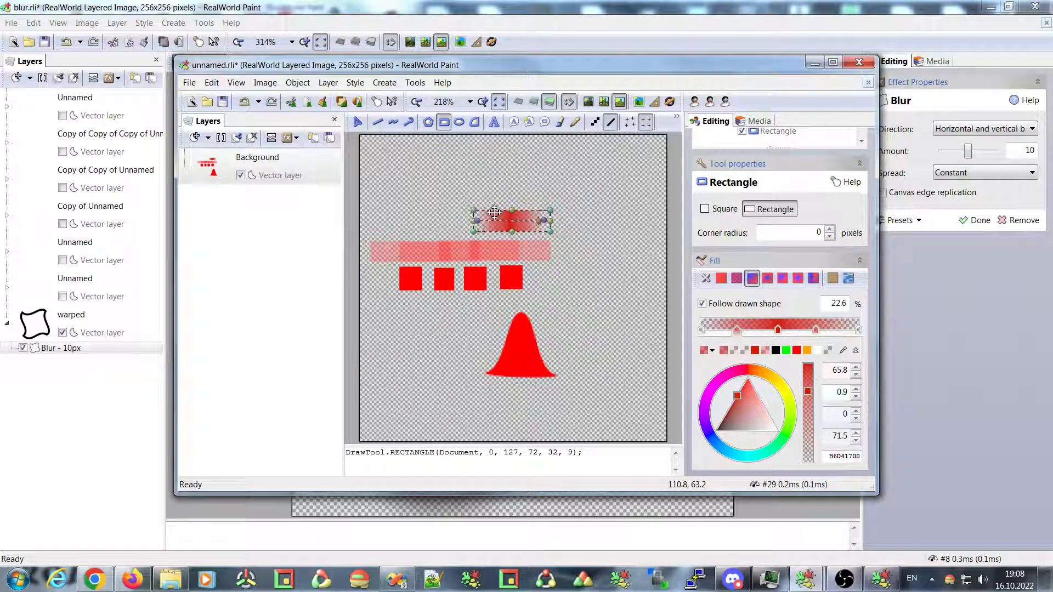
pyautogui.moveTo(509, 222); pyautogui.dragTo(511, 222)
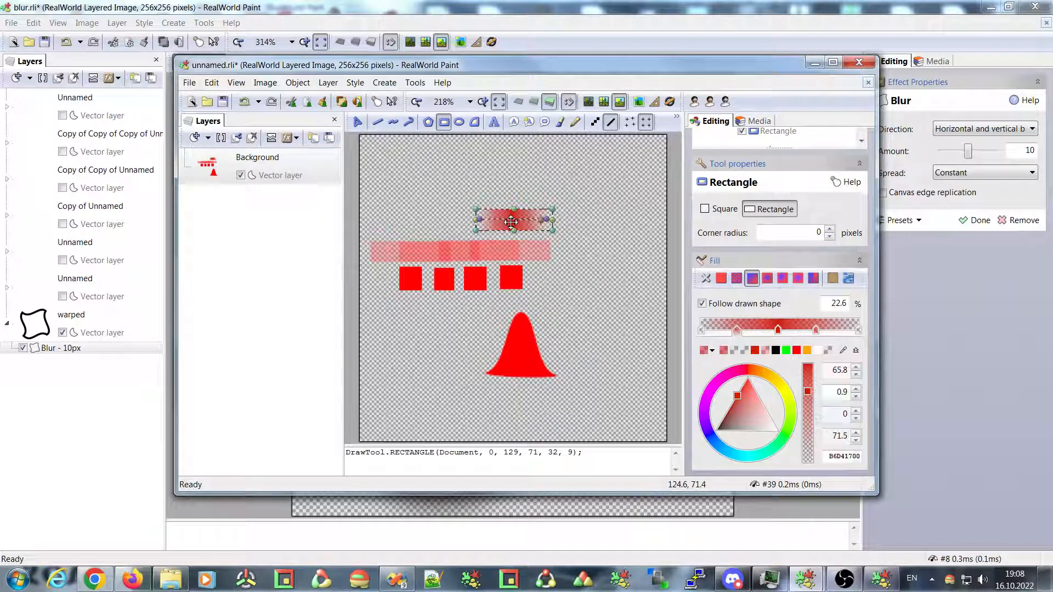
pyautogui.scroll(2, 510, 222)
pyautogui.scroll(-2, 510, 221)
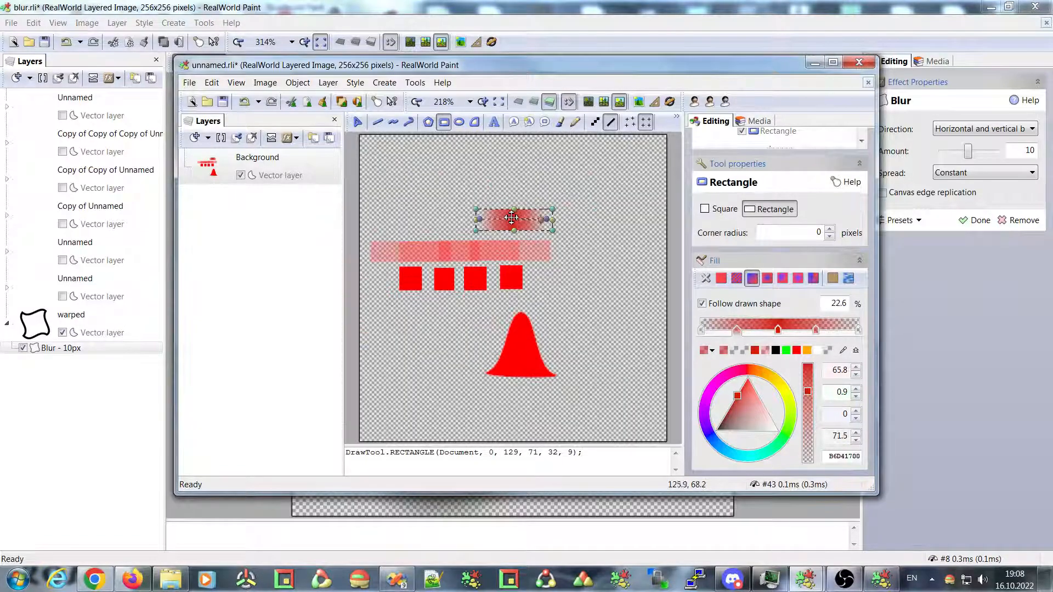
pyautogui.moveTo(514, 221); pyautogui.dragTo(513, 217)
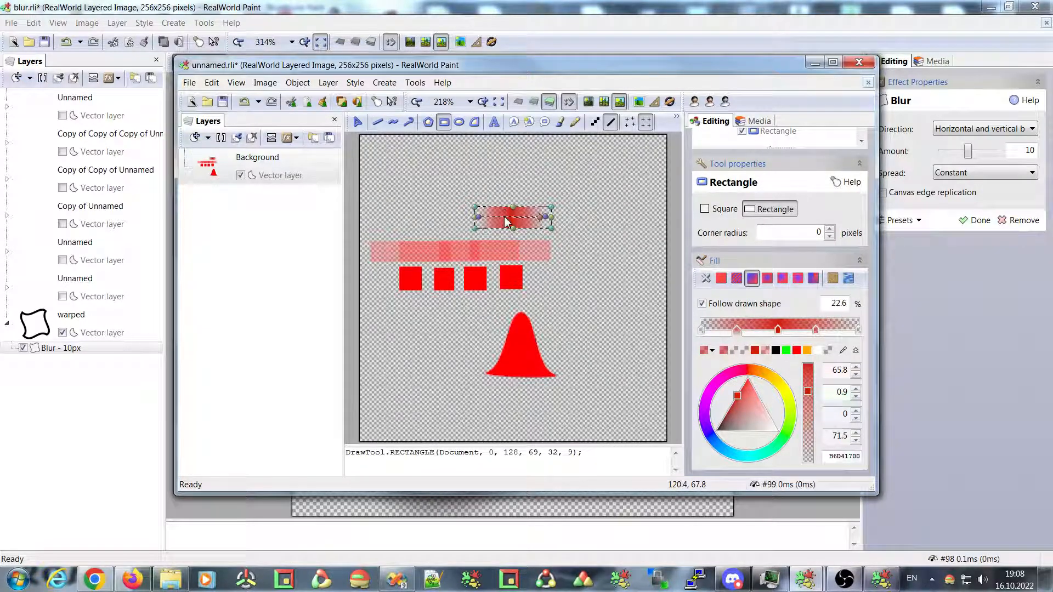
# - Paste three copies of the gradient rectangle and arrange all four as an overlapping row above the translucent bars
pyautogui.hotkey('ctrl', 'v')
pyautogui.moveTo(509, 221); pyautogui.dragTo(415, 219)
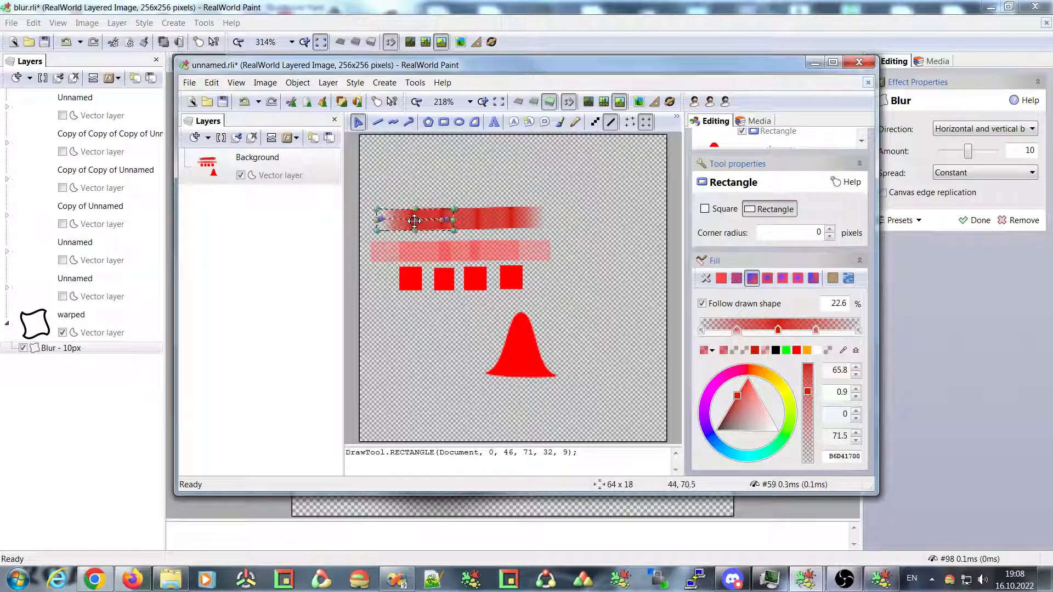
pyautogui.click(497, 199)
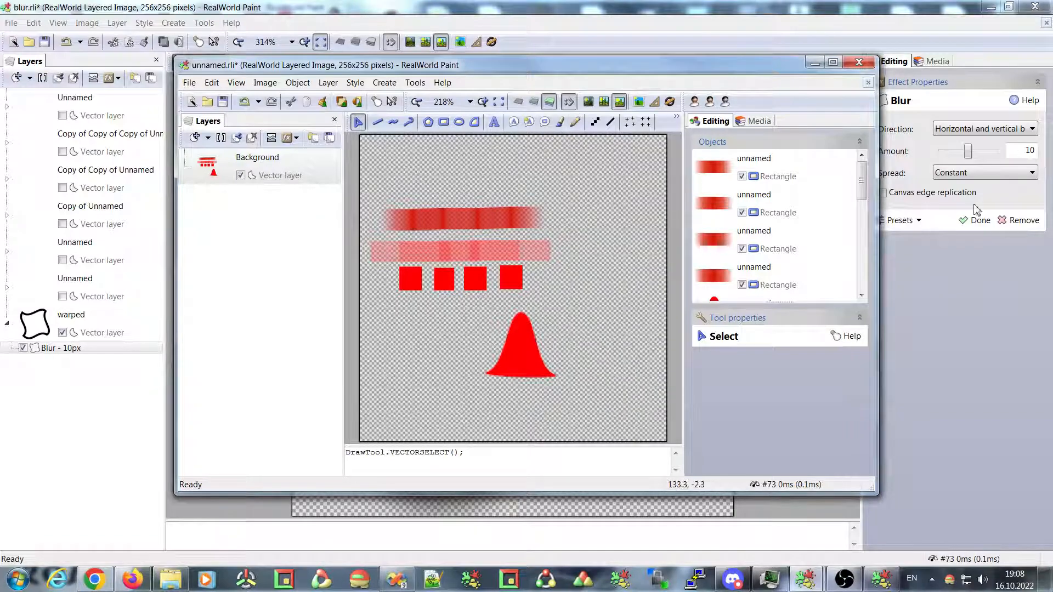
# - Review the Spread options of the Blur style in blur.rli, and return to the unnamed.rli diagram
pyautogui.click(967, 175)
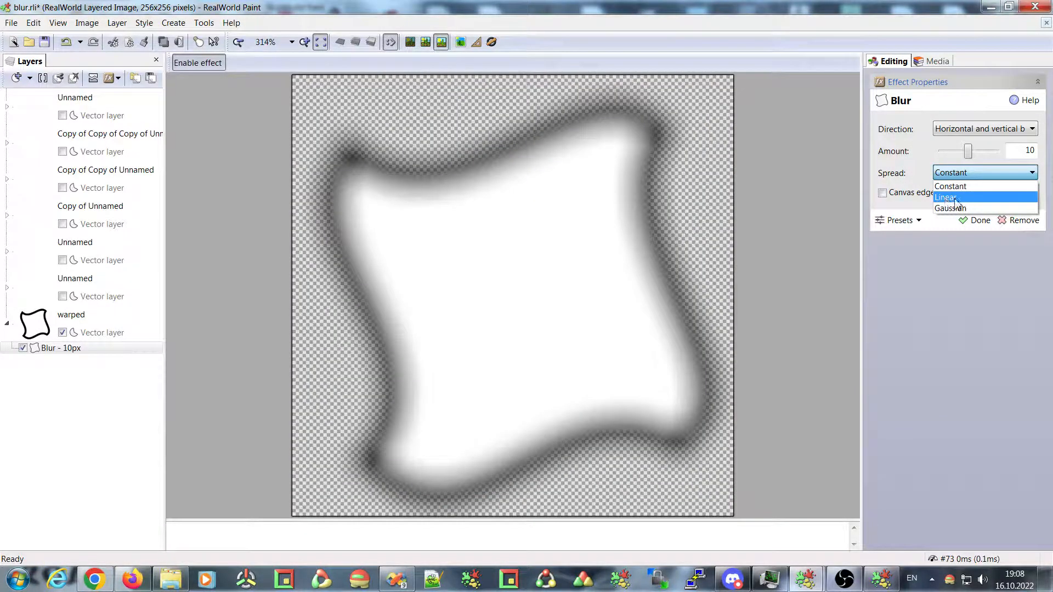
pyautogui.click(964, 173)
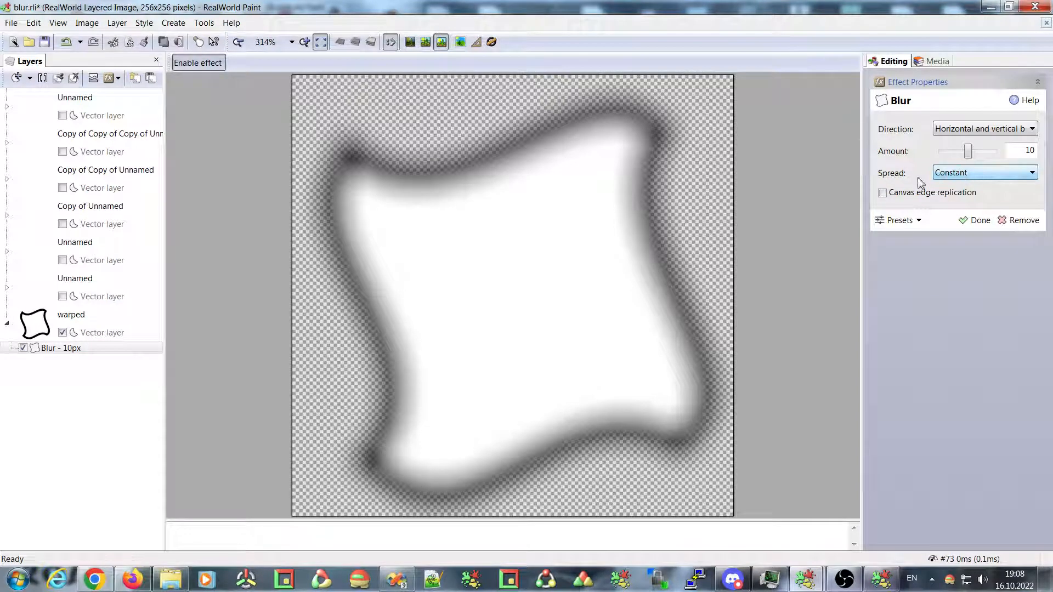
pyautogui.click(882, 579)
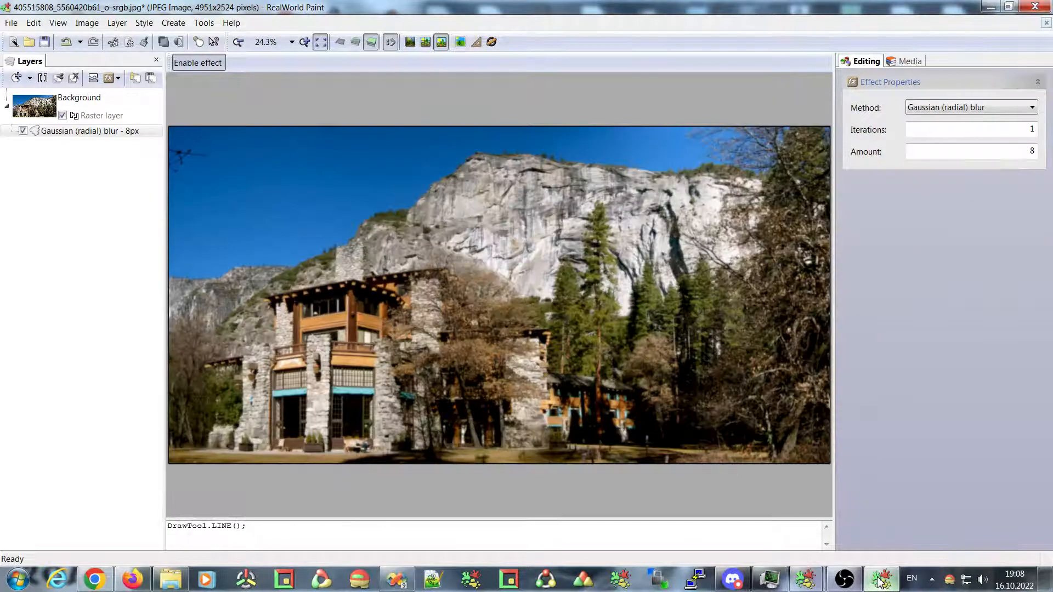
pyautogui.moveTo(805, 579)
pyautogui.click(878, 513)
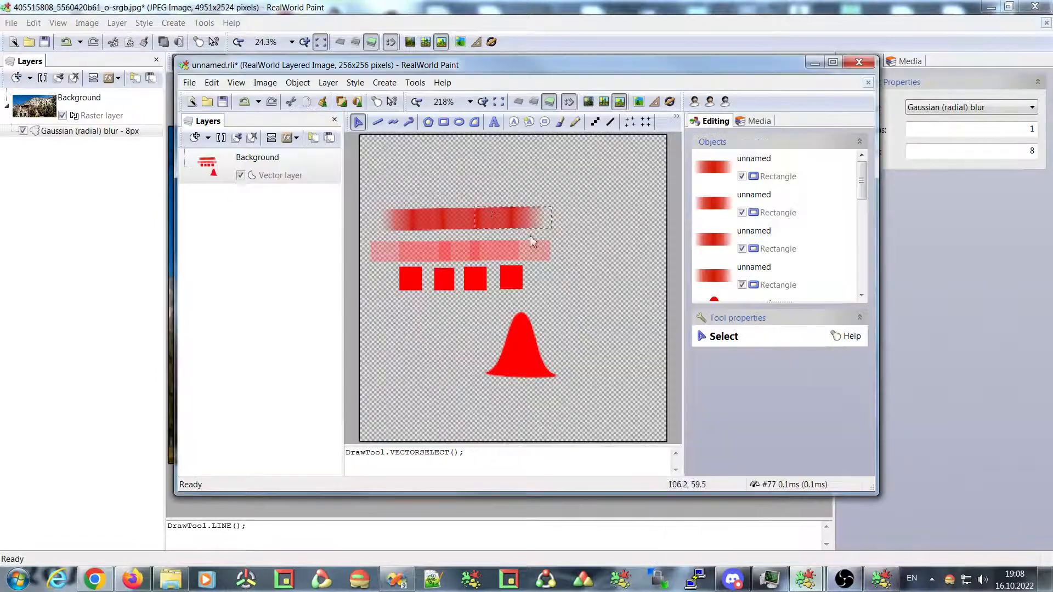
# - Draw a triangle about 46 px wide and 51 px high beside the bell, using the Shape tool with a solid FF0000 fill
pyautogui.click(474, 121)
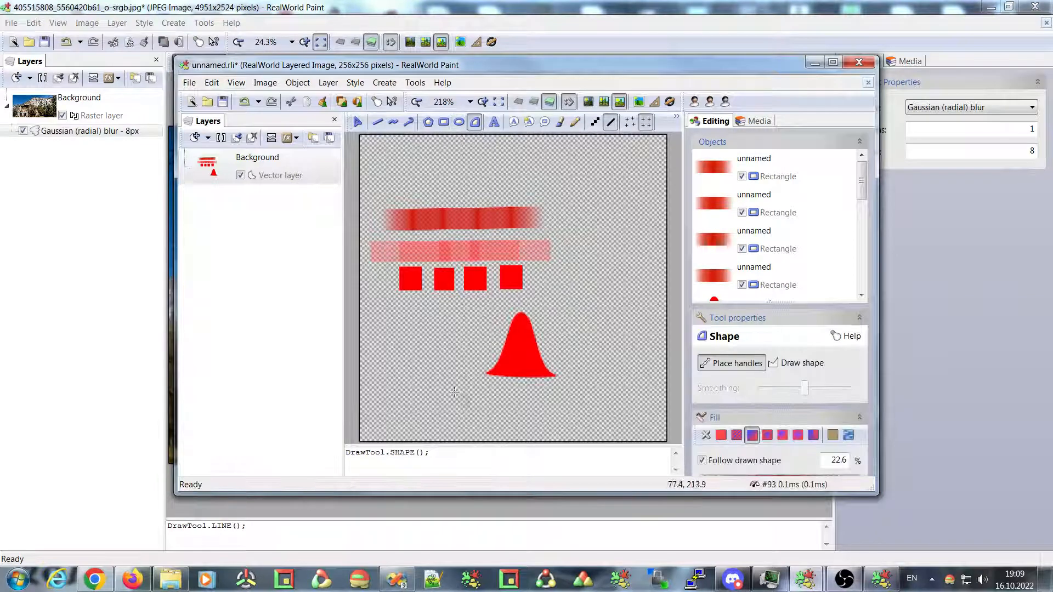
pyautogui.click(397, 371)
pyautogui.click(428, 311)
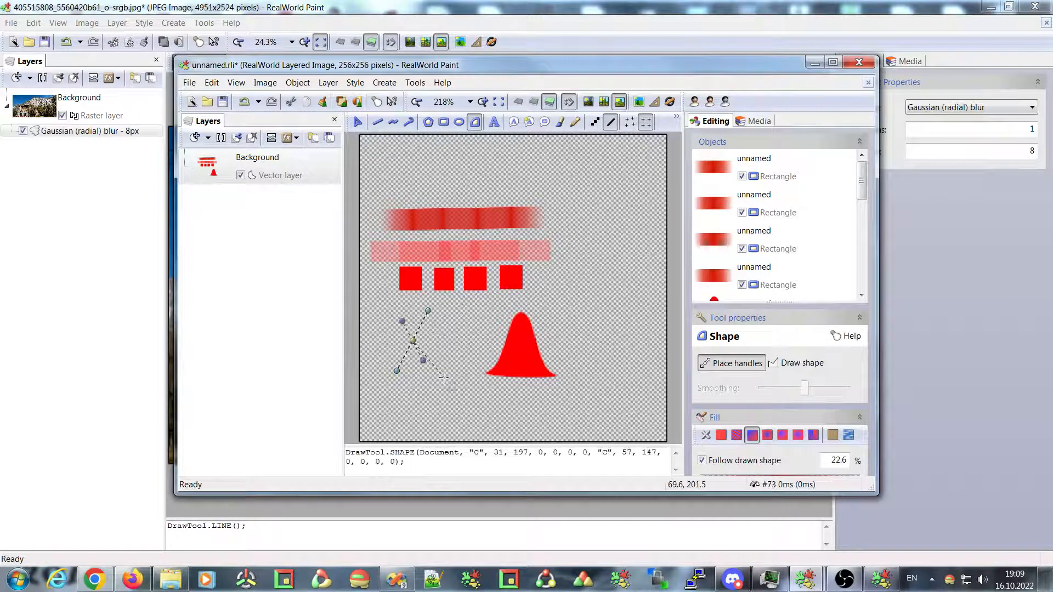
pyautogui.doubleClick(448, 368)
pyautogui.click(721, 435)
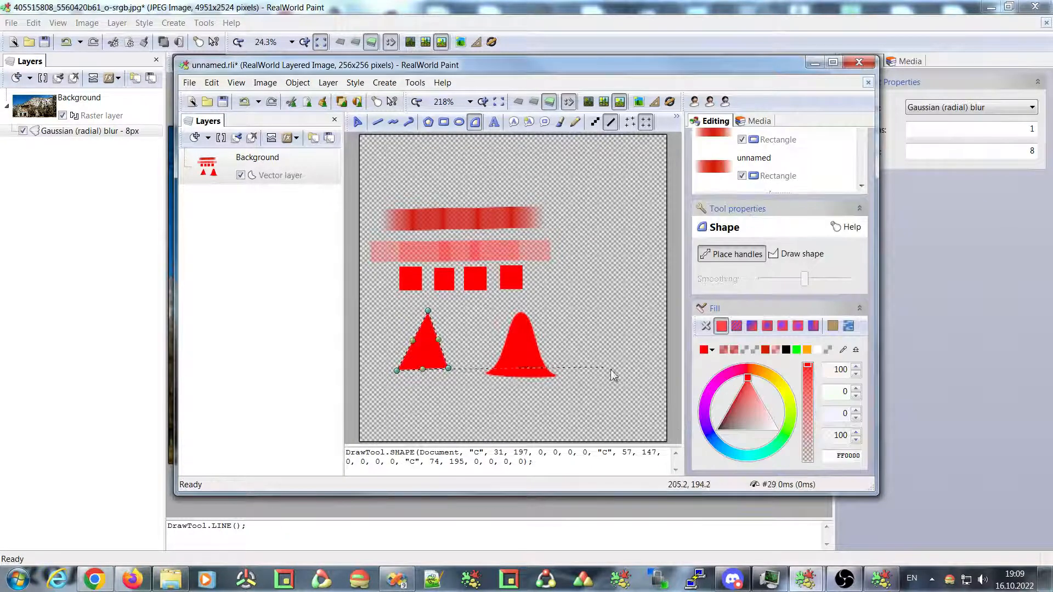
pyautogui.moveTo(450, 369); pyautogui.dragTo(453, 373)
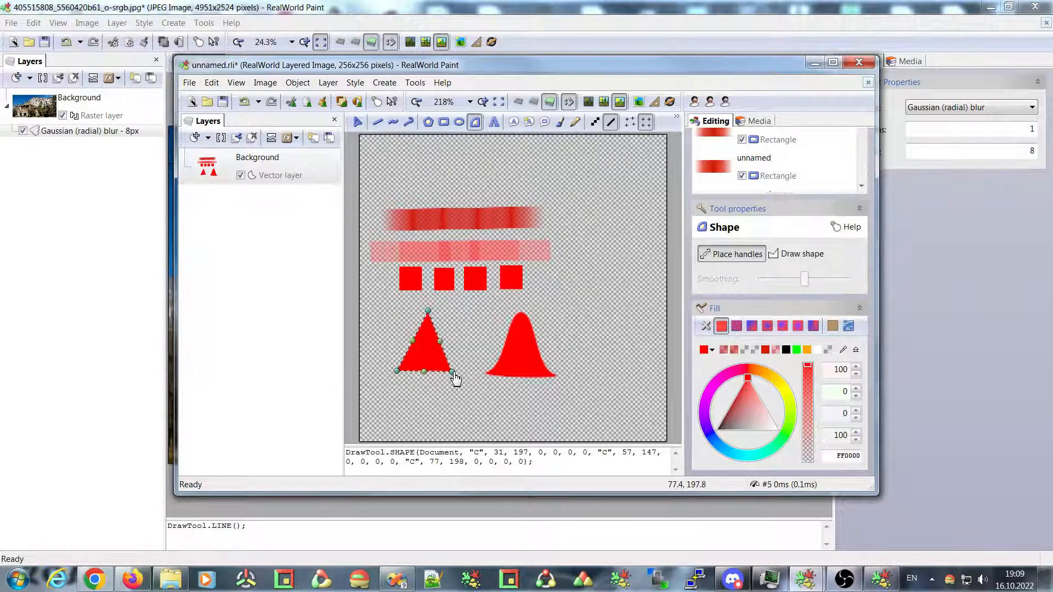
# - End the triangle's sub-path and move the triangle close beside the bell shape
pyautogui.rightClick(428, 361)
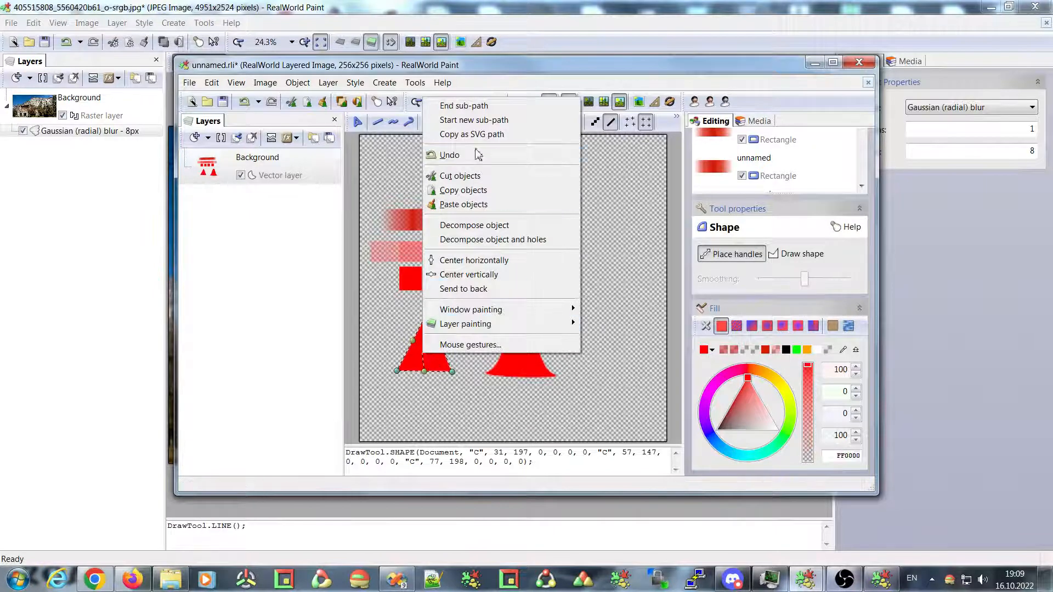
pyautogui.click(465, 105)
pyautogui.moveTo(429, 355); pyautogui.dragTo(454, 359)
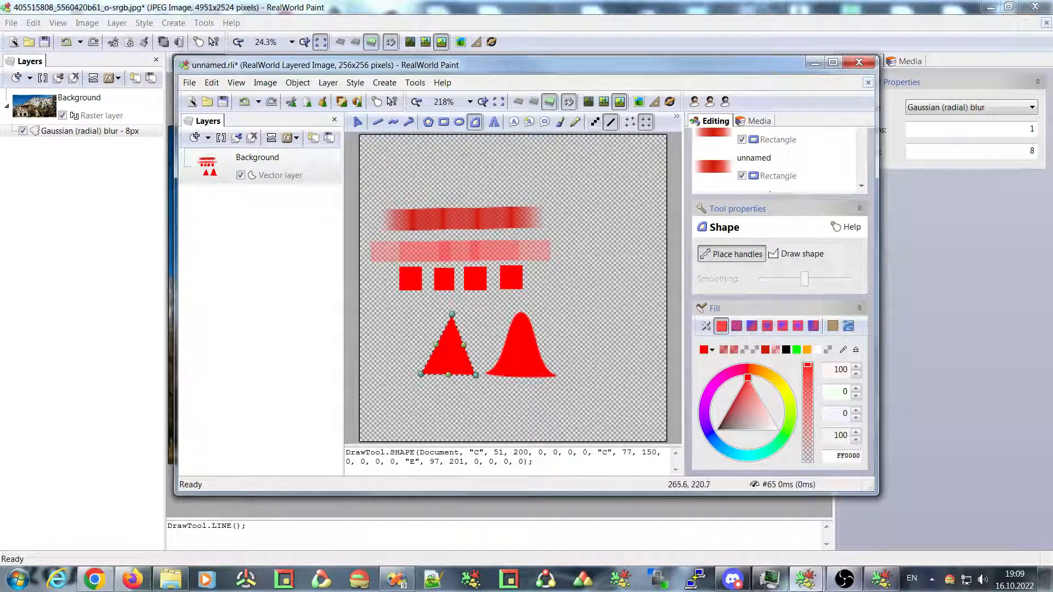
# - Switch to blur.rli and examine the Spread and Direction options of the Blur style
pyautogui.moveTo(806, 580)
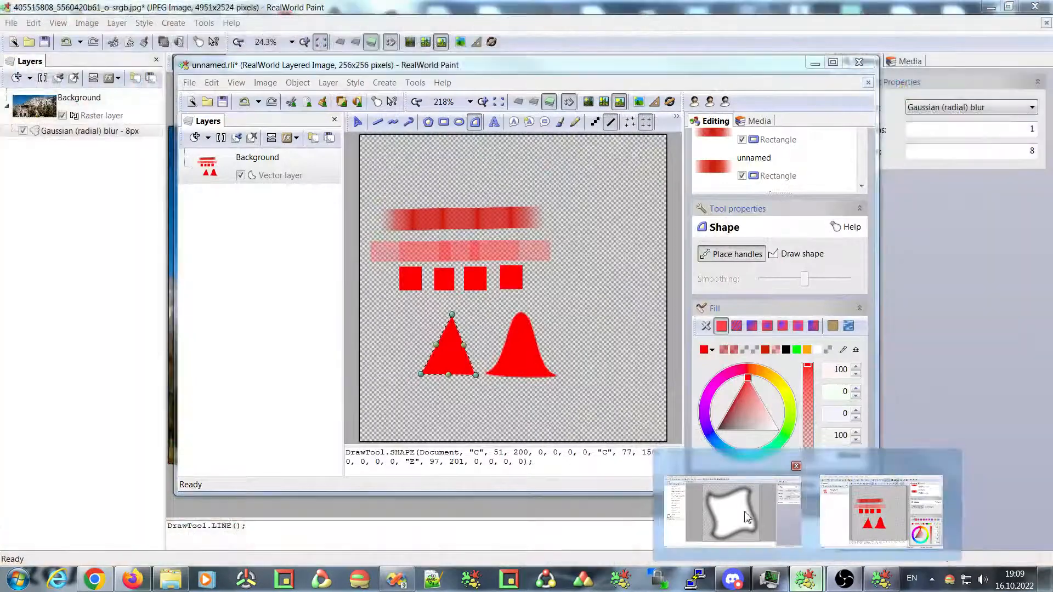
pyautogui.click(747, 517)
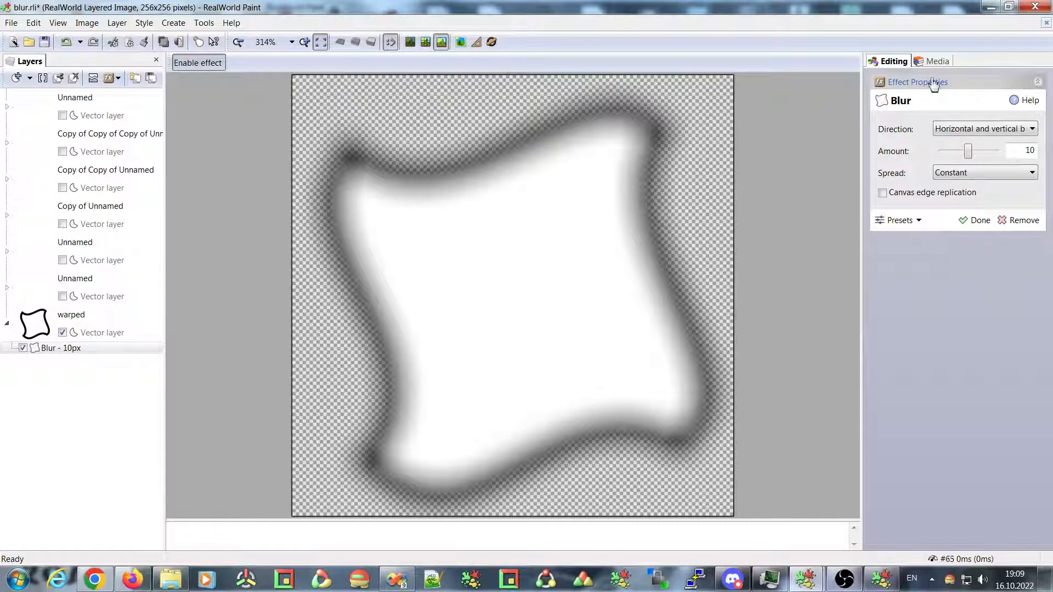
pyautogui.click(976, 175)
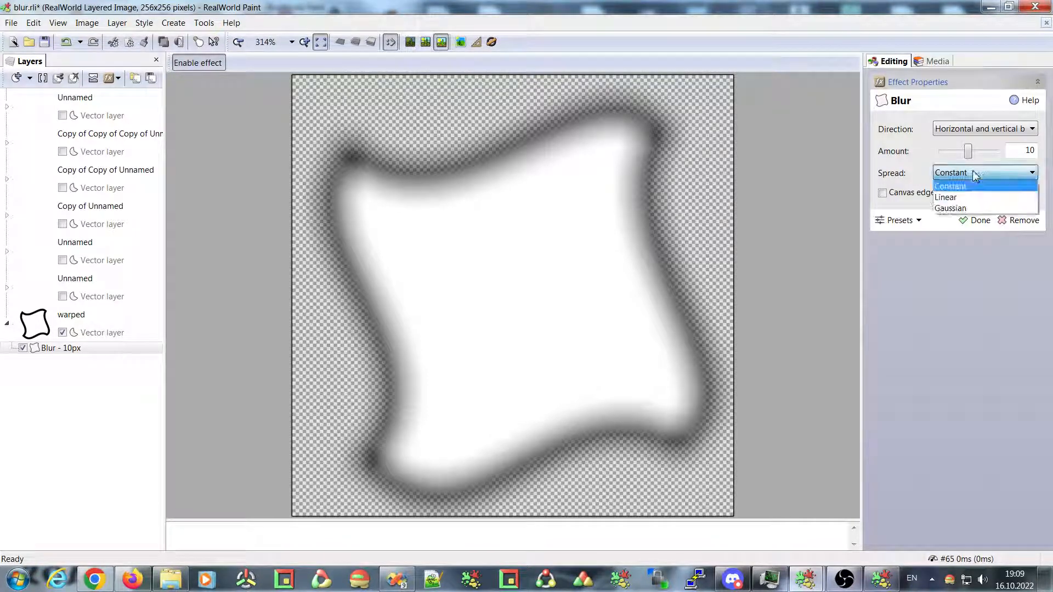
pyautogui.click(974, 174)
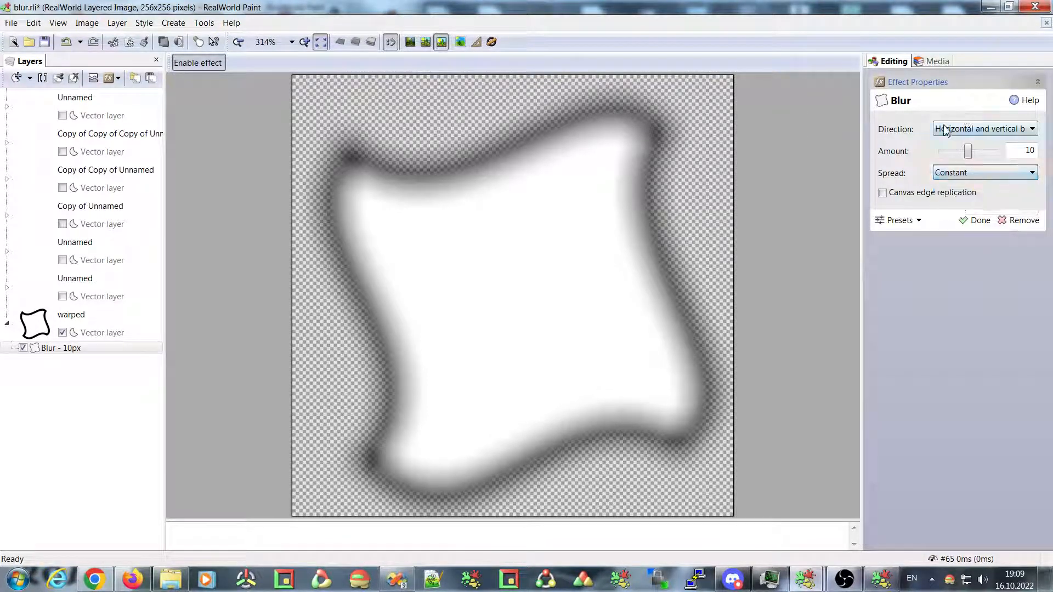
pyautogui.click(969, 175)
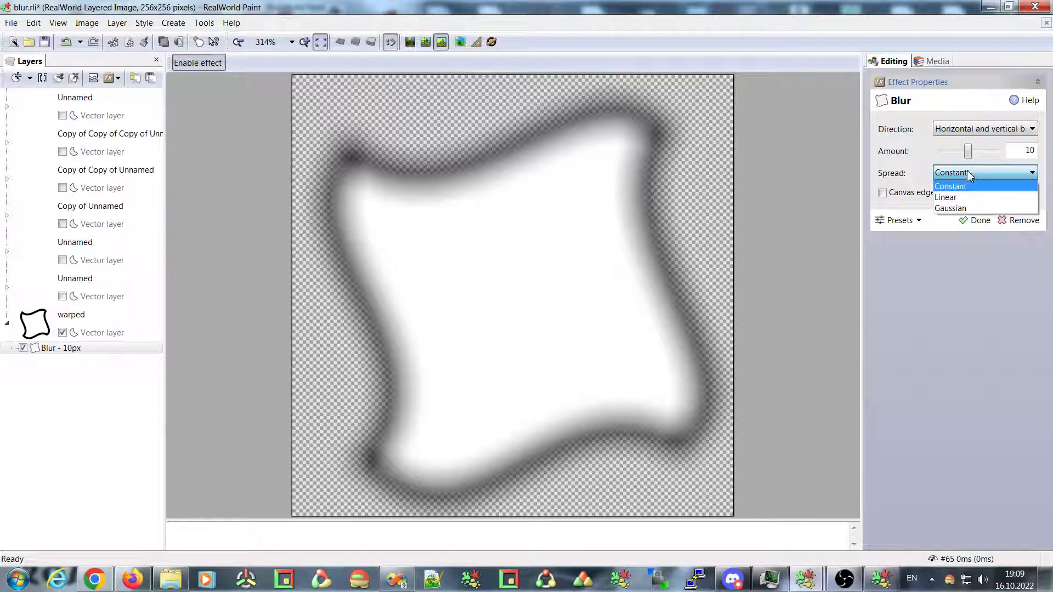
pyautogui.click(961, 132)
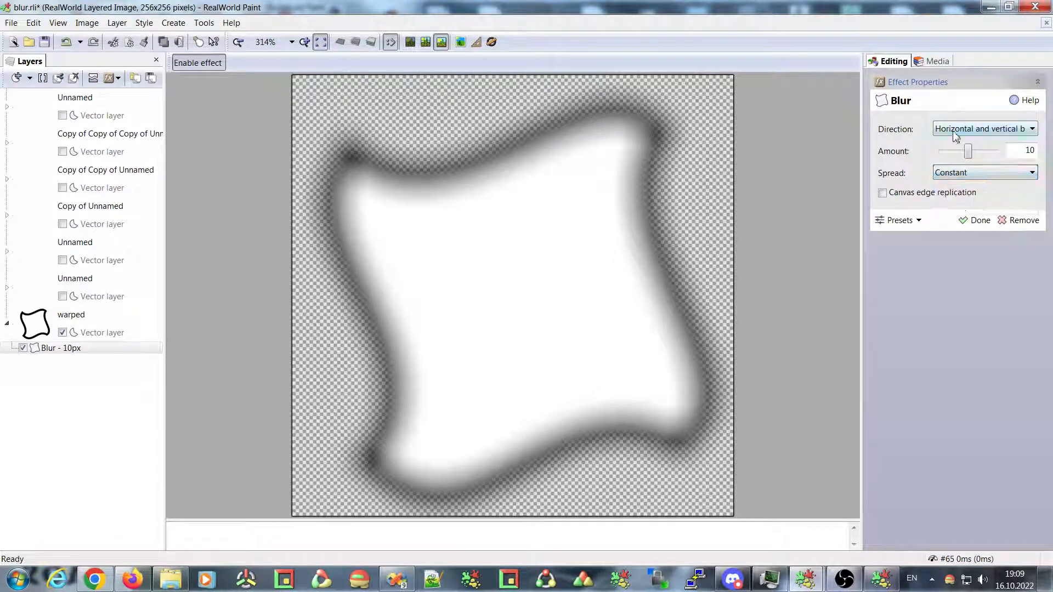
pyautogui.click(958, 130)
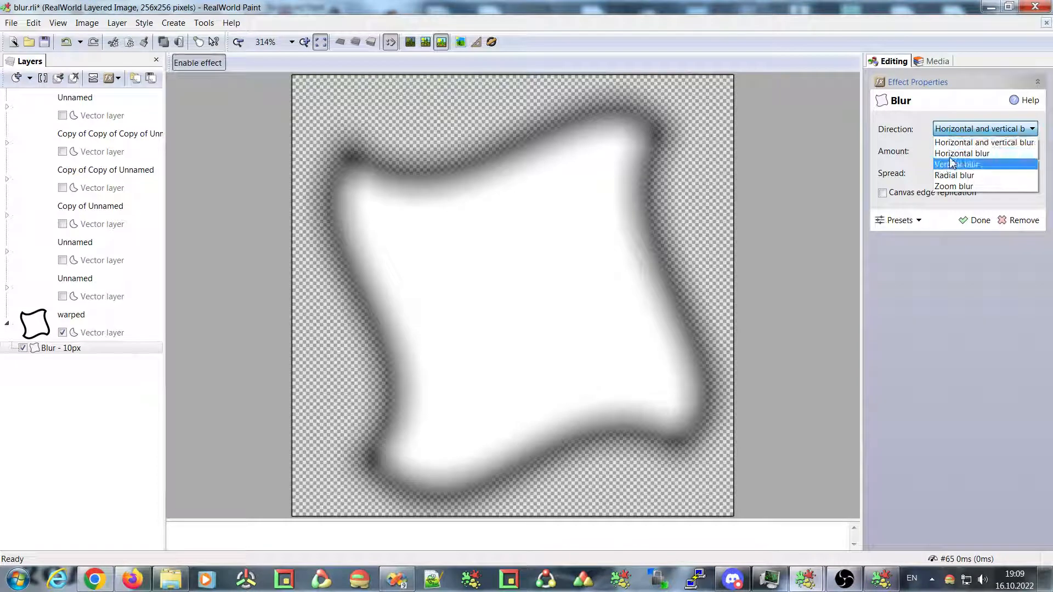
pyautogui.click(957, 128)
# - Set the Blur style's spread to Linear and its amount to 5.6, trying 0.73 and 2.09 along the way
pyautogui.click(951, 173)
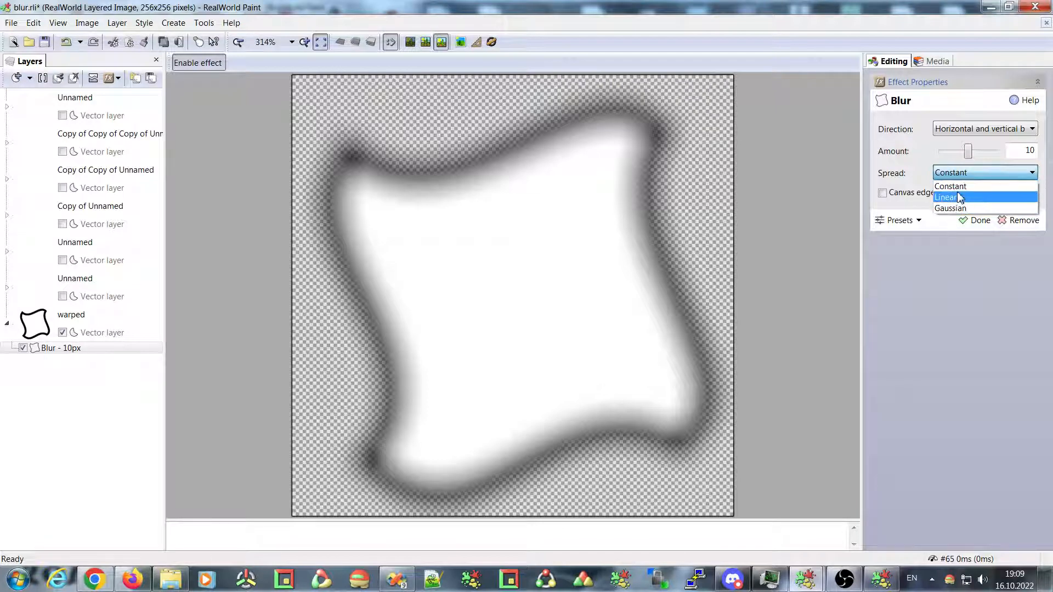
pyautogui.click(947, 199)
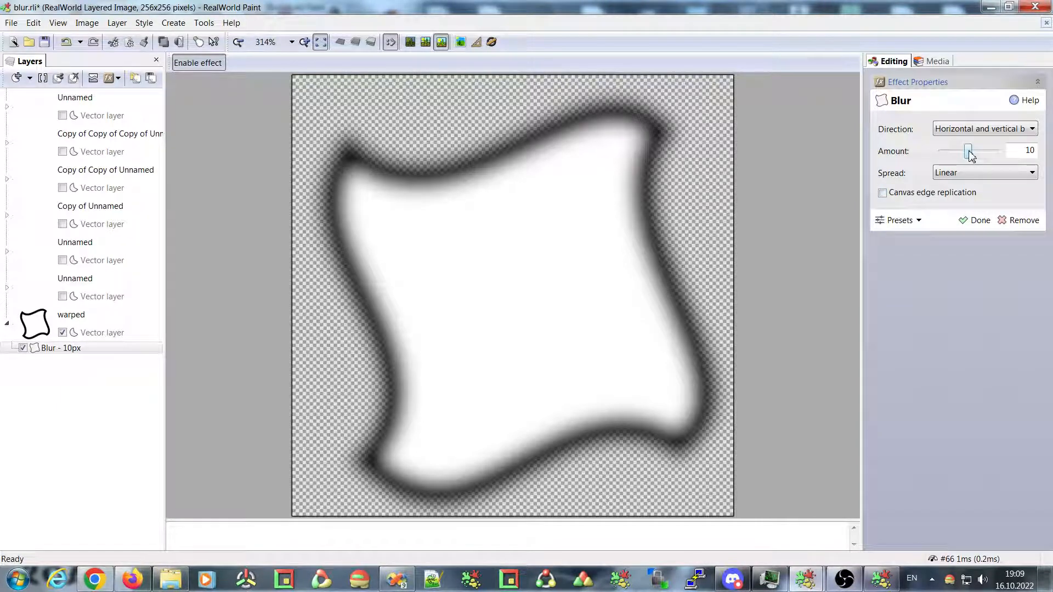
pyautogui.moveTo(969, 155); pyautogui.dragTo(948, 156)
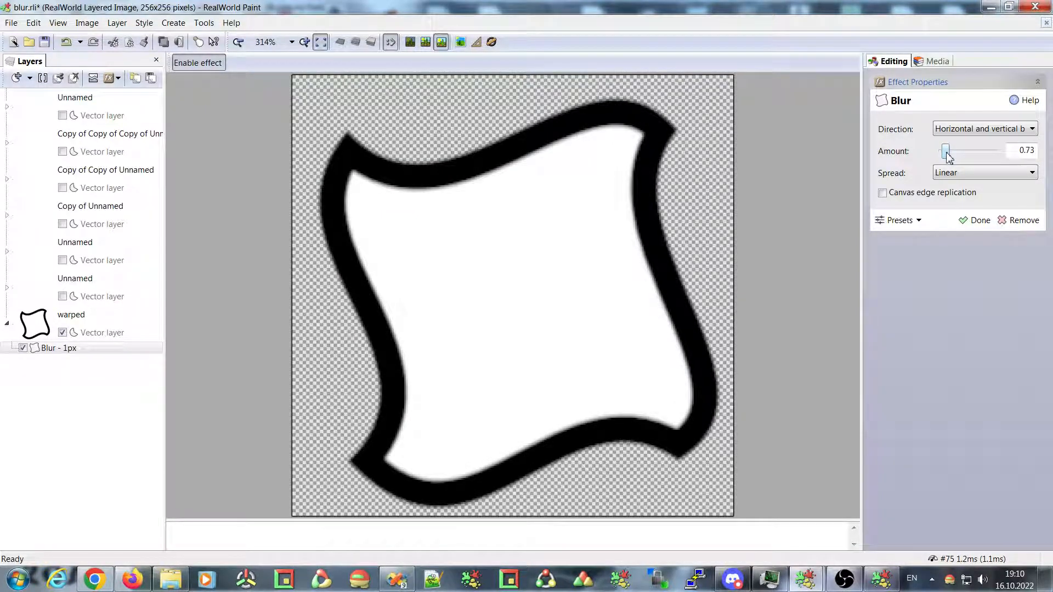
pyautogui.moveTo(949, 156); pyautogui.dragTo(957, 160)
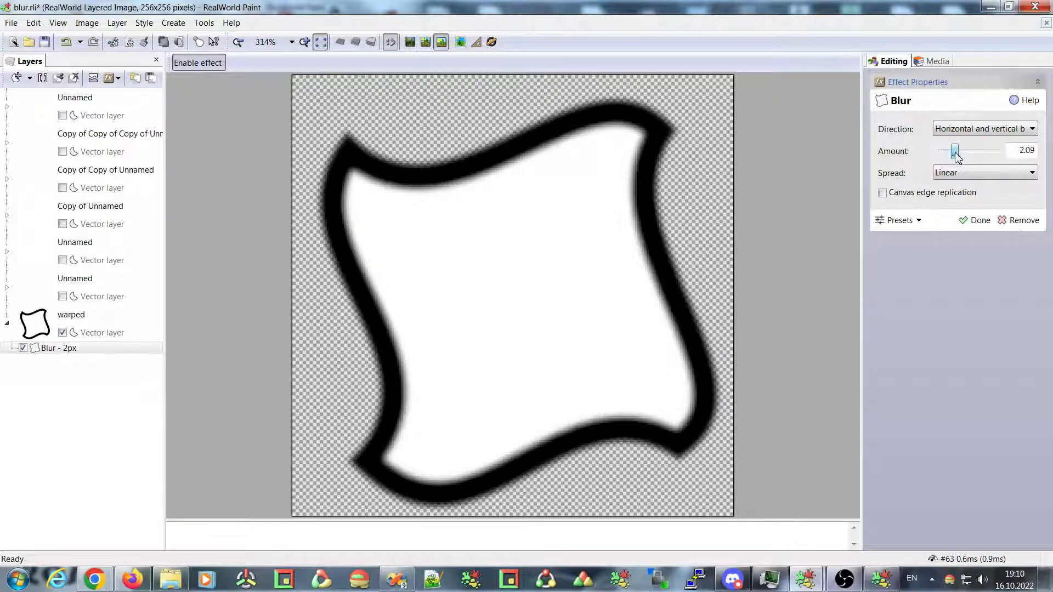
pyautogui.moveTo(957, 157); pyautogui.dragTo(961, 159)
pyautogui.moveTo(958, 157)
pyautogui.mouseDown()
pyautogui.moveTo(981, 155)
pyautogui.moveTo(942, 156)
pyautogui.moveTo(987, 156)
pyautogui.moveTo(945, 157)
pyautogui.moveTo(965, 161)
pyautogui.mouseUp()
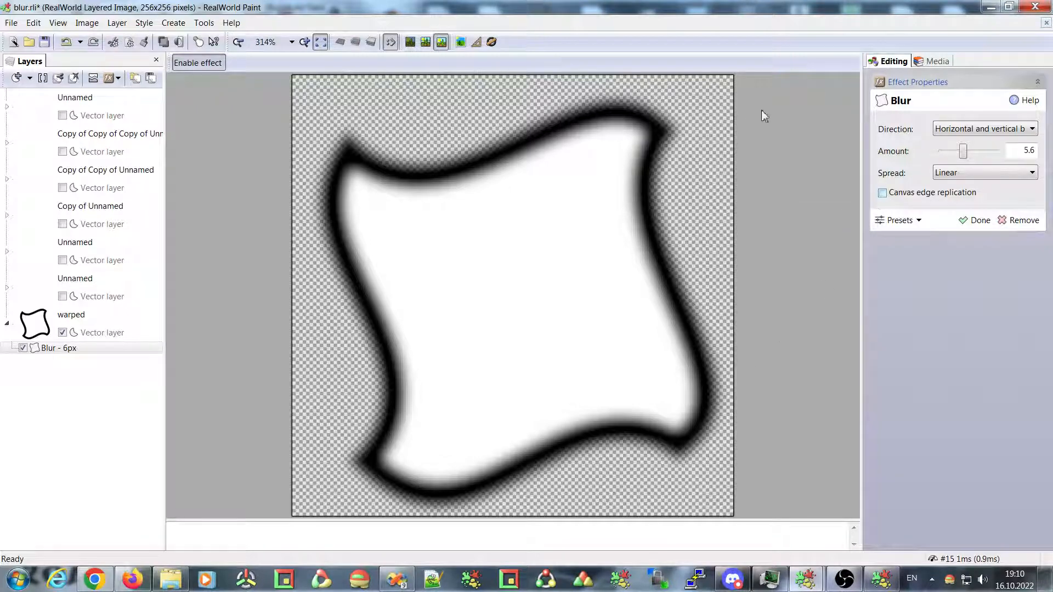
# - Close blur.rli and open the recent photo 405515808_5560420b61_o-srgb.jpg
pyautogui.click(1047, 26)
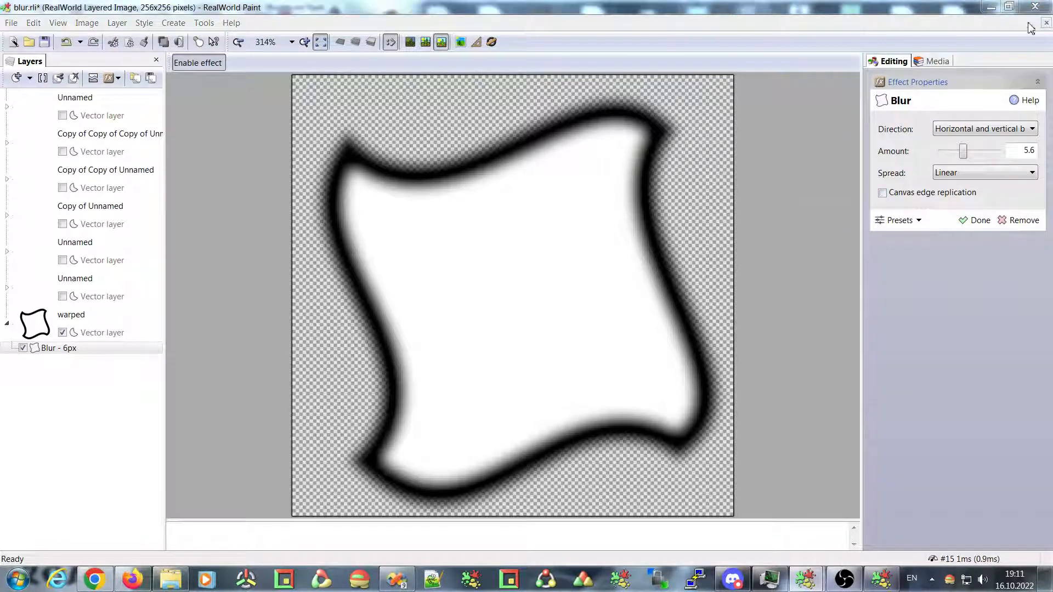
pyautogui.click(482, 297)
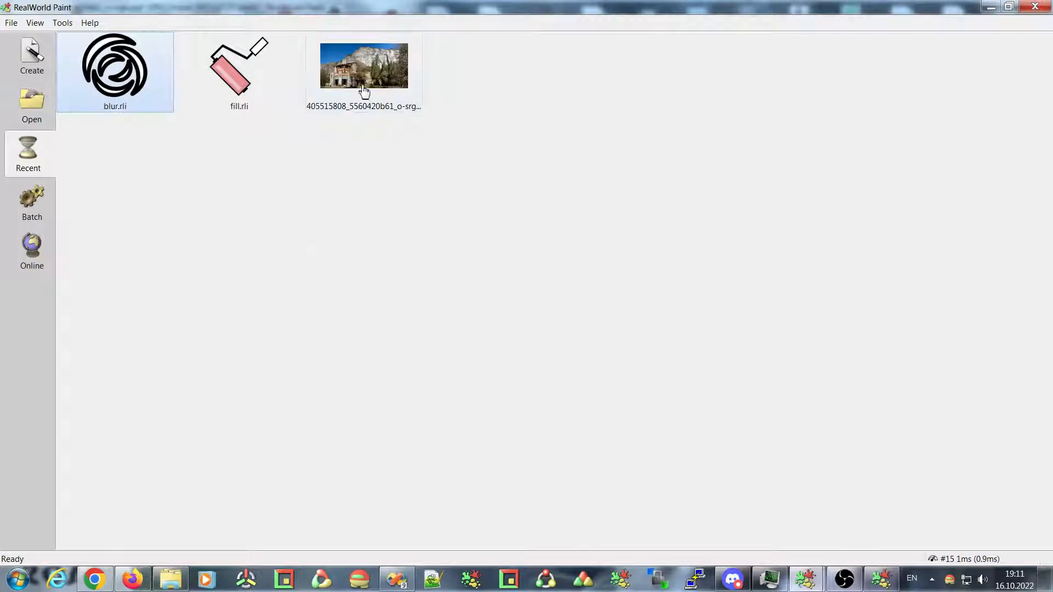
pyautogui.doubleClick(366, 67)
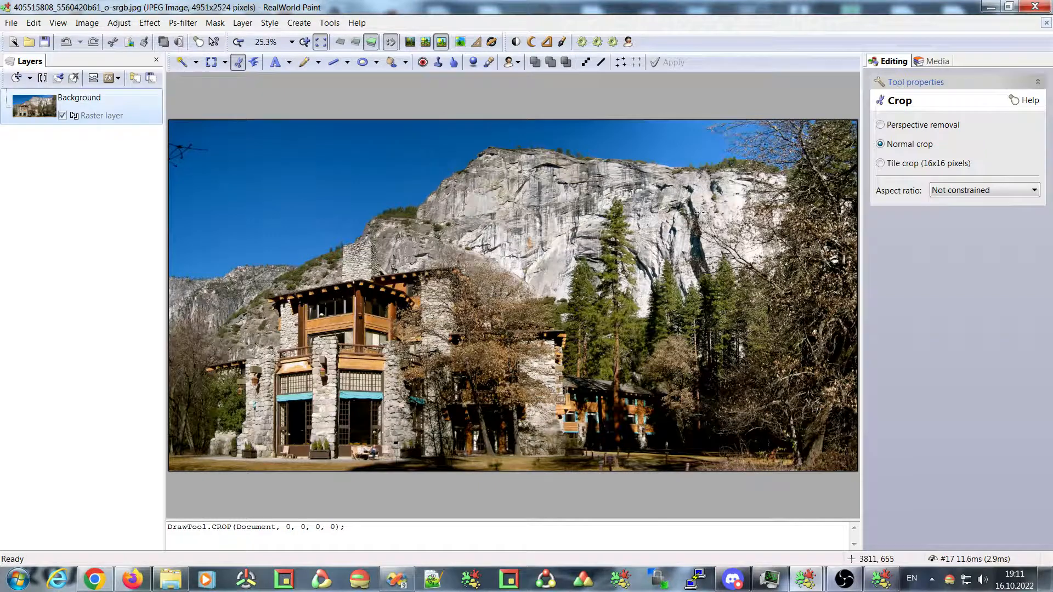
# - Add a Blur style to the Background photo layer and set its amount to 220.8
pyautogui.click(215, 22)
pyautogui.click(238, 22)
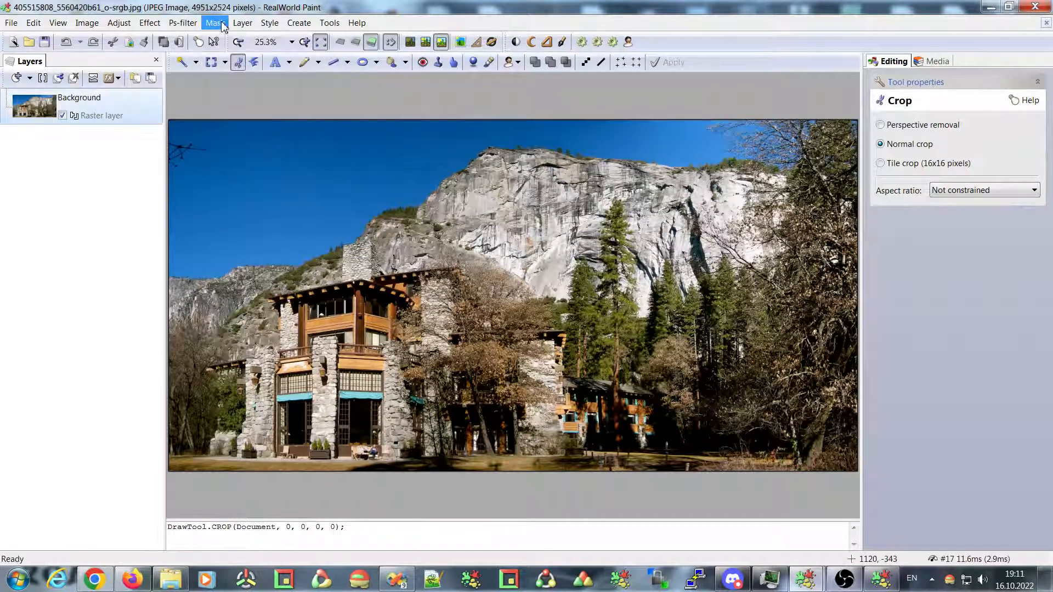
pyautogui.click(269, 22)
pyautogui.click(283, 159)
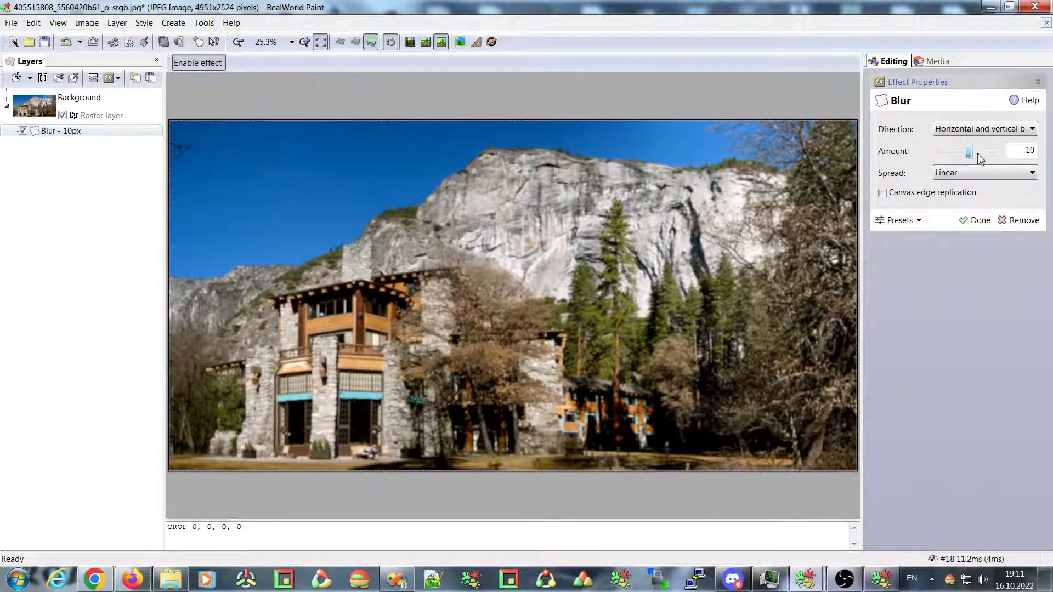
pyautogui.moveTo(968, 153); pyautogui.dragTo(994, 159)
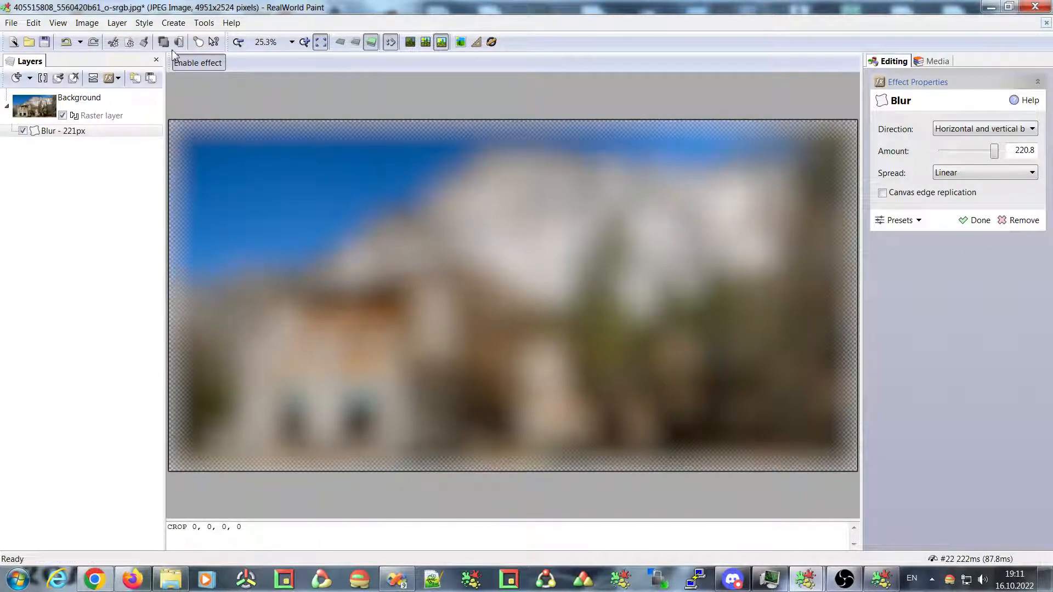
# - Set the Background layer's default color to red
pyautogui.click(142, 23)
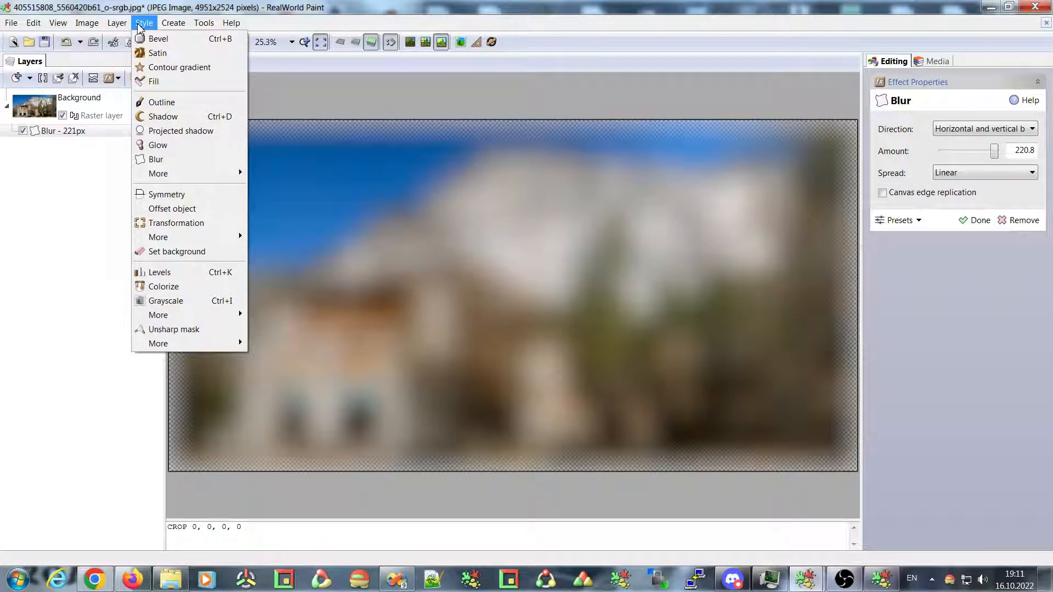
pyautogui.moveTo(118, 25)
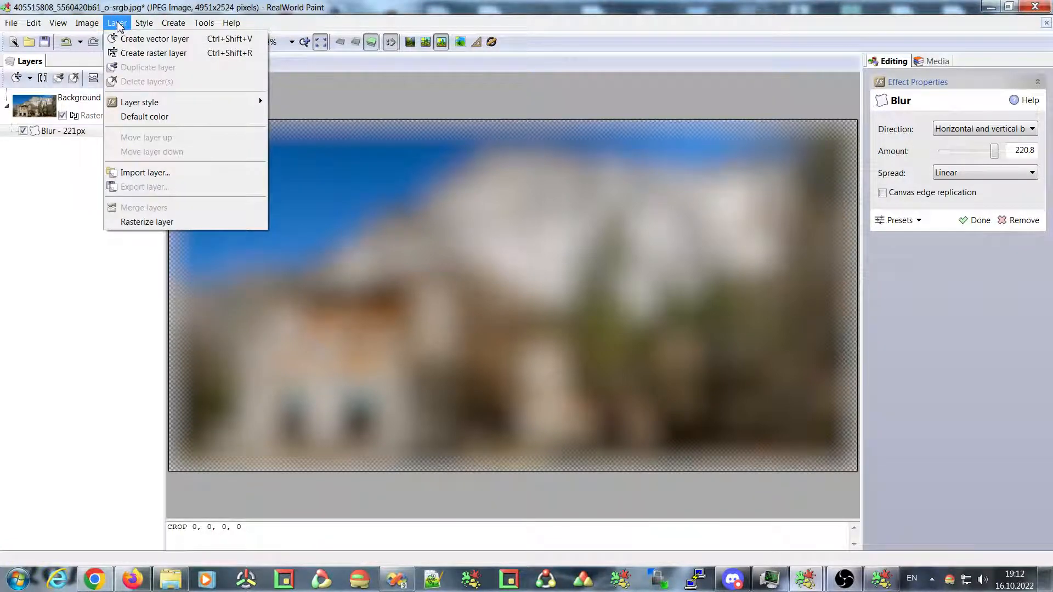
pyautogui.click(133, 118)
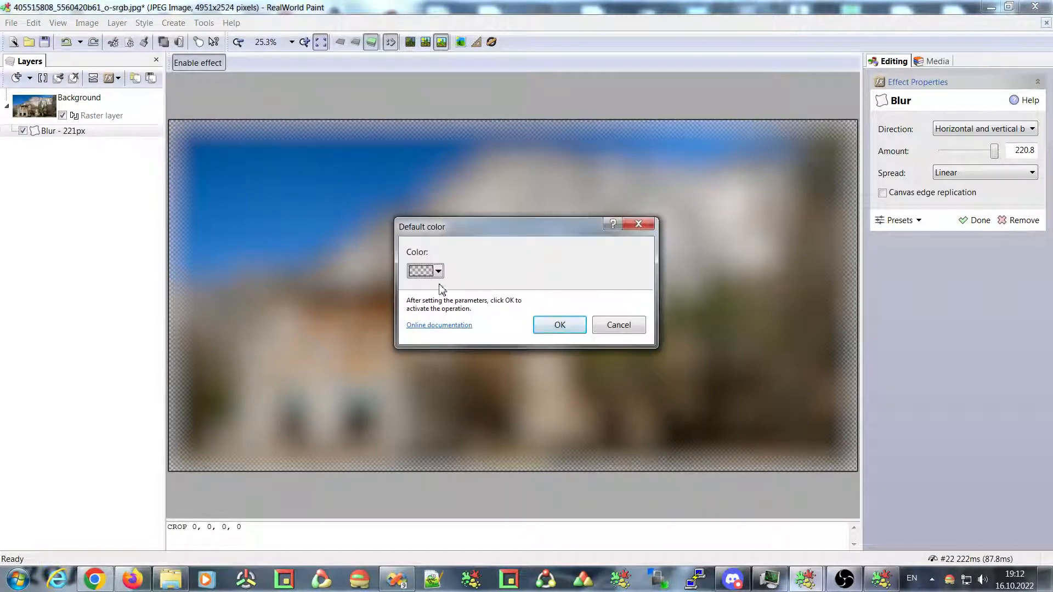
pyautogui.click(437, 272)
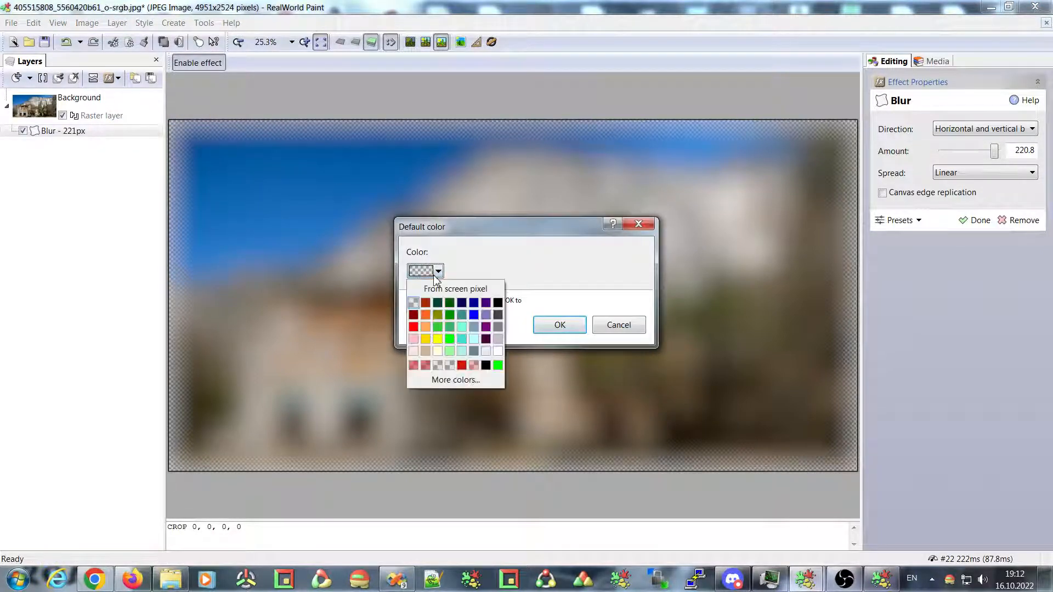
pyautogui.click(413, 328)
pyautogui.click(558, 325)
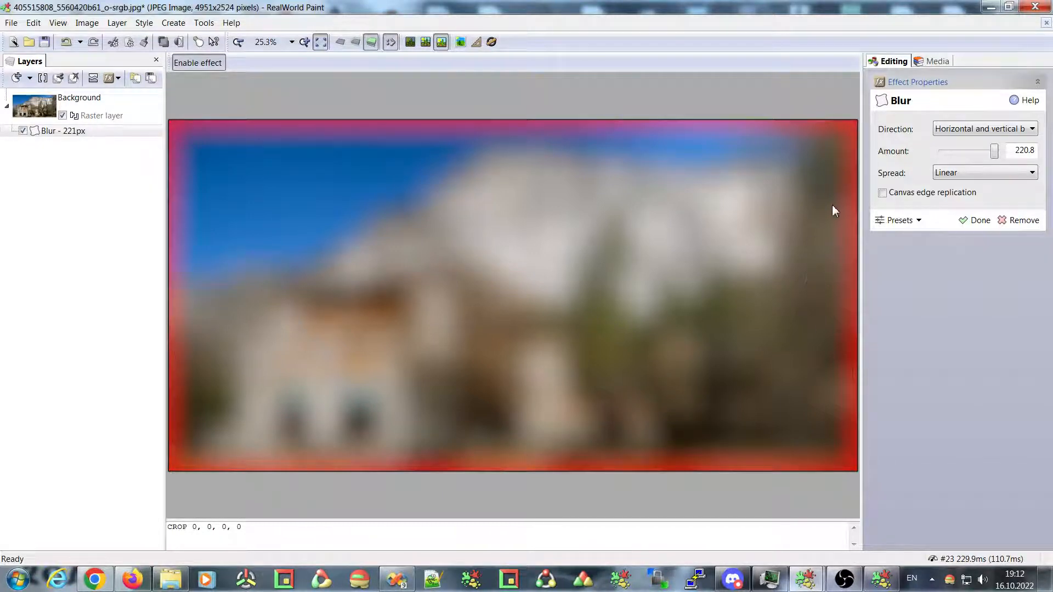
# - Enable canvas edge replication for the Blur style and reduce its amount to 6.4
pyautogui.click(882, 193)
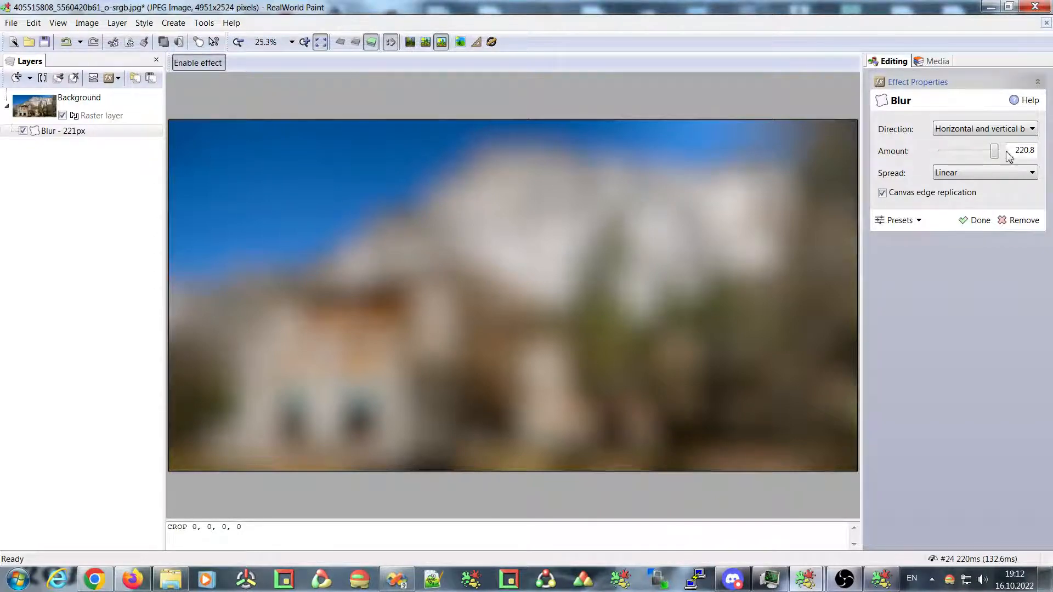
pyautogui.moveTo(994, 152); pyautogui.dragTo(964, 157)
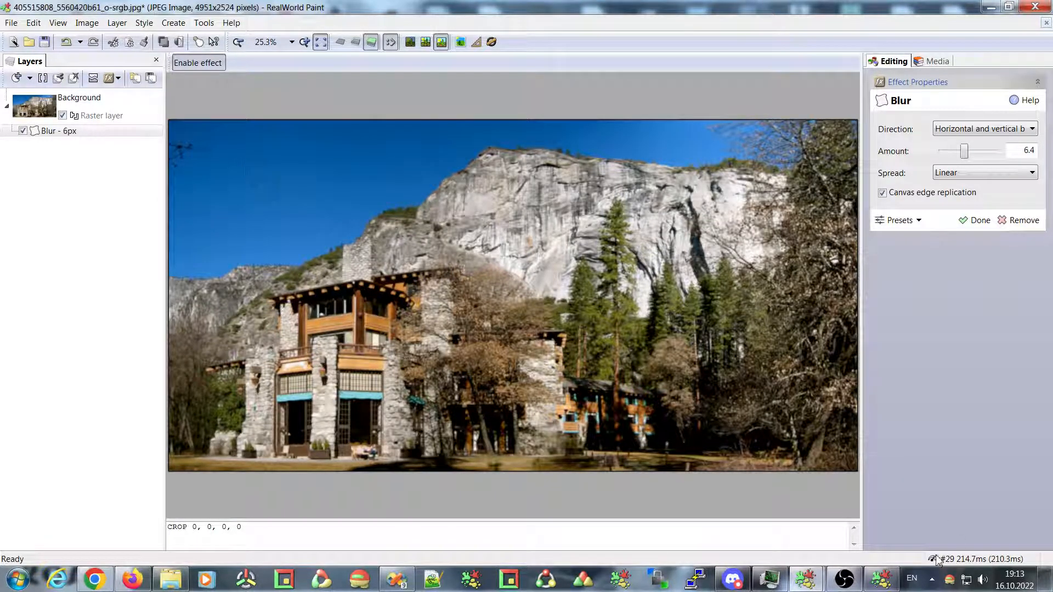
# - Examine the maximum cores and performance monitoring settings in the application options, leaving without changes
pyautogui.click(210, 25)
pyautogui.click(209, 39)
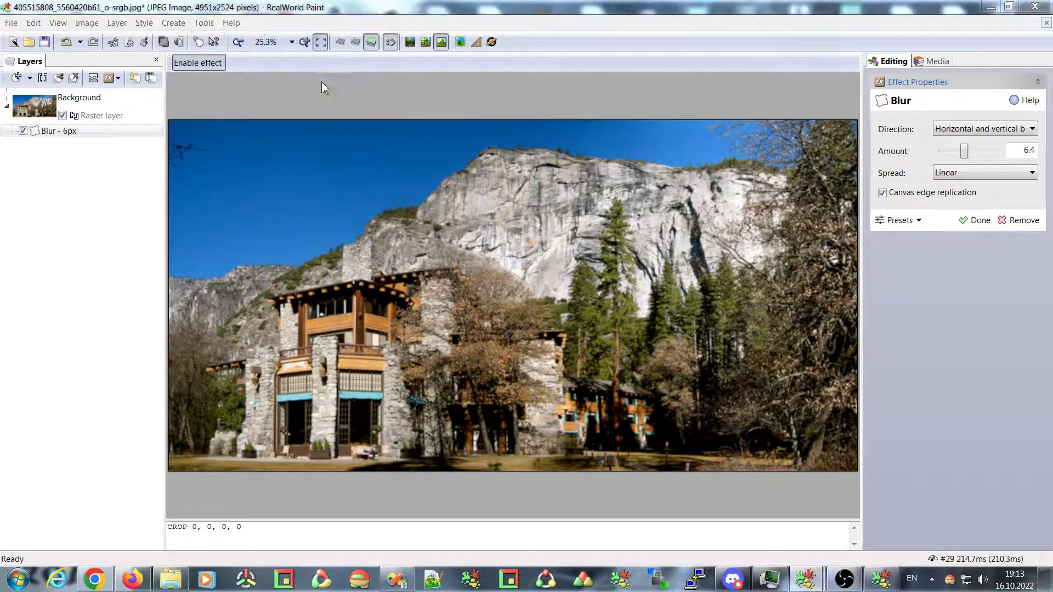
pyautogui.click(538, 122)
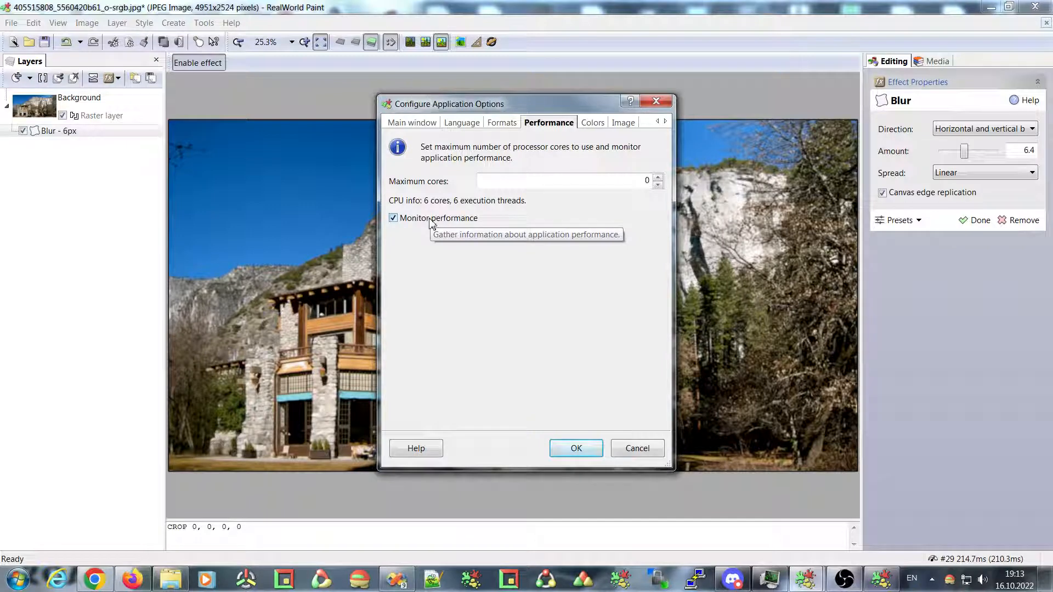
pyautogui.click(616, 449)
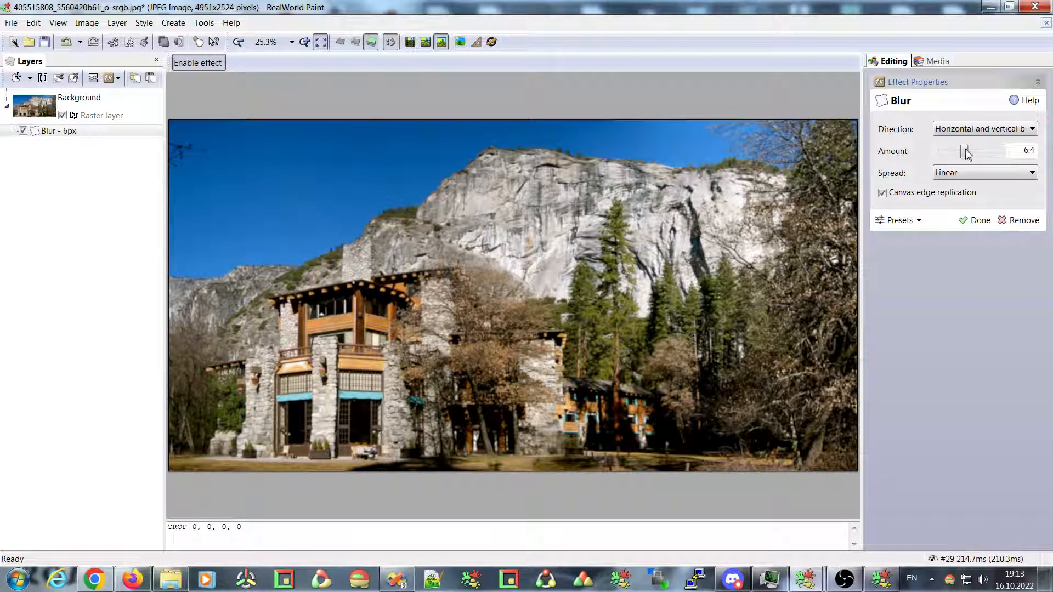
# - Set the Blur amount to 49.7 and limit the application's maximum processor cores to 5
pyautogui.moveTo(964, 152); pyautogui.dragTo(989, 153)
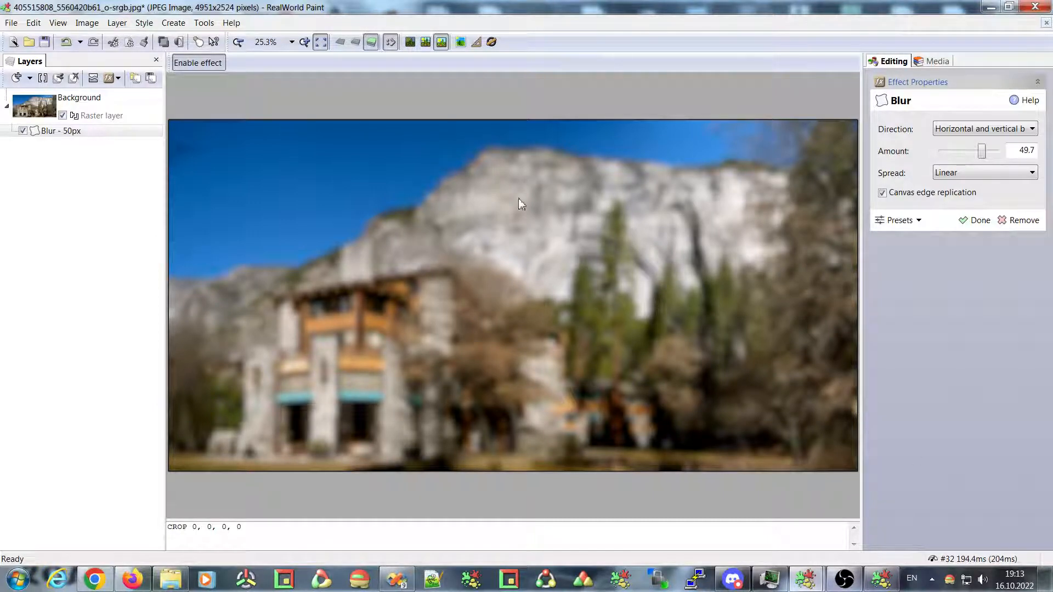
pyautogui.click(204, 23)
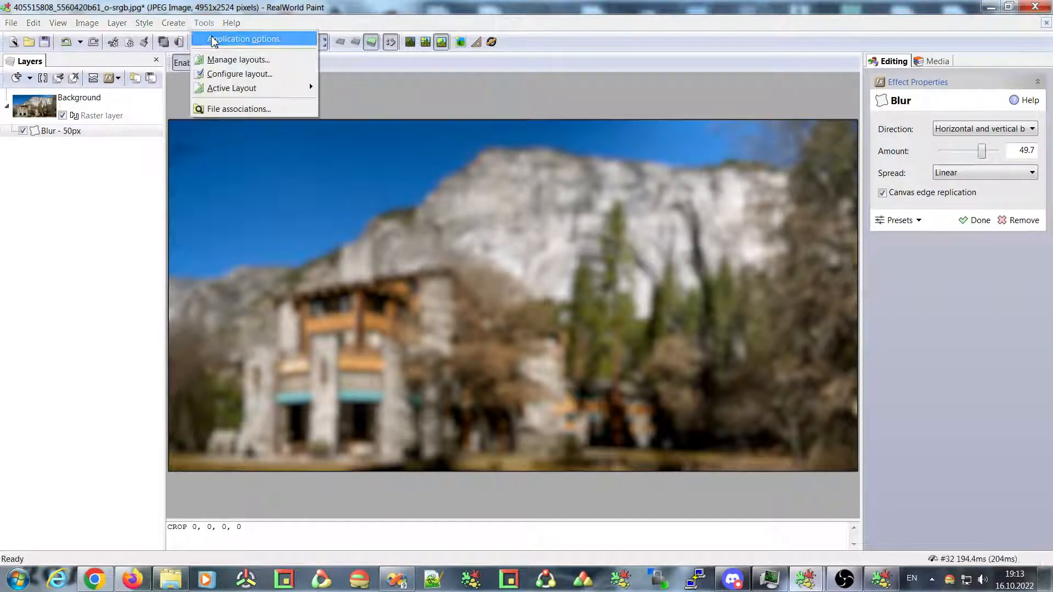
pyautogui.click(213, 39)
pyautogui.click(658, 185)
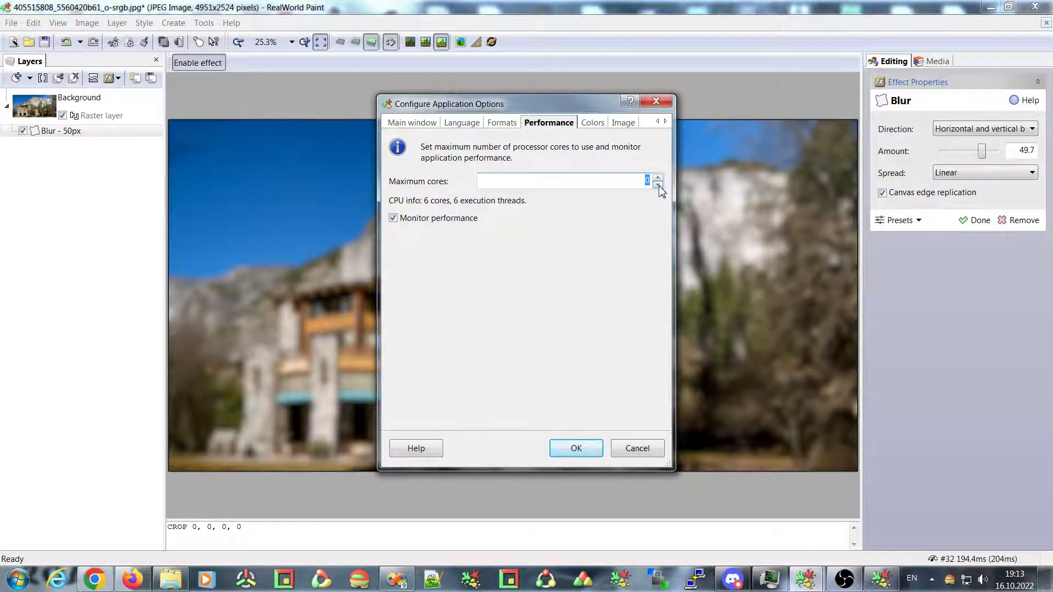
pyautogui.write('5')
pyautogui.click(574, 449)
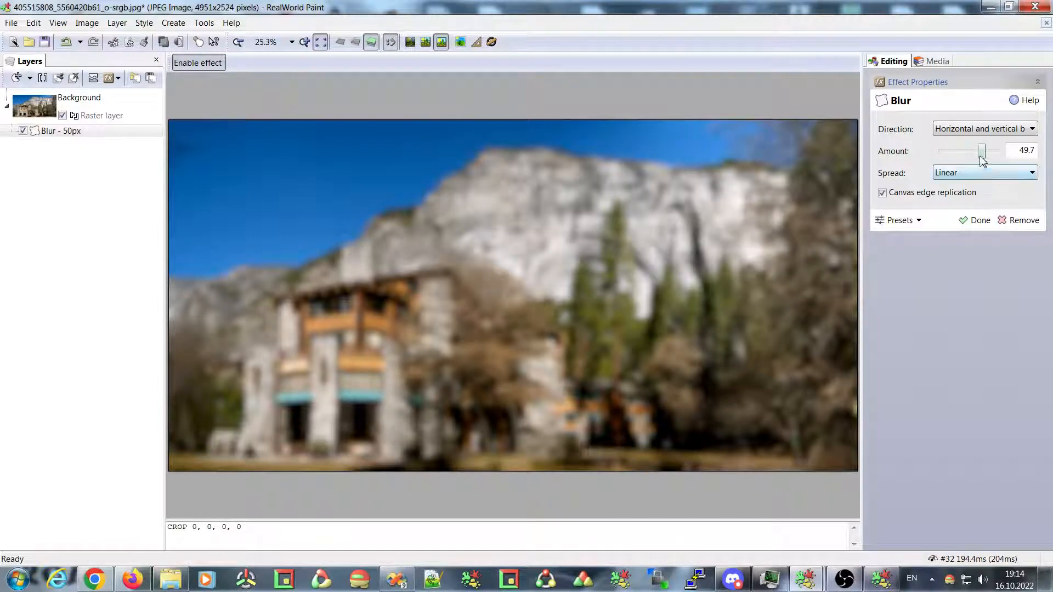
# - Vary the Blur amount and leave it at 63.7
pyautogui.moveTo(980, 154); pyautogui.dragTo(991, 152)
pyautogui.moveTo(980, 156); pyautogui.dragTo(985, 155)
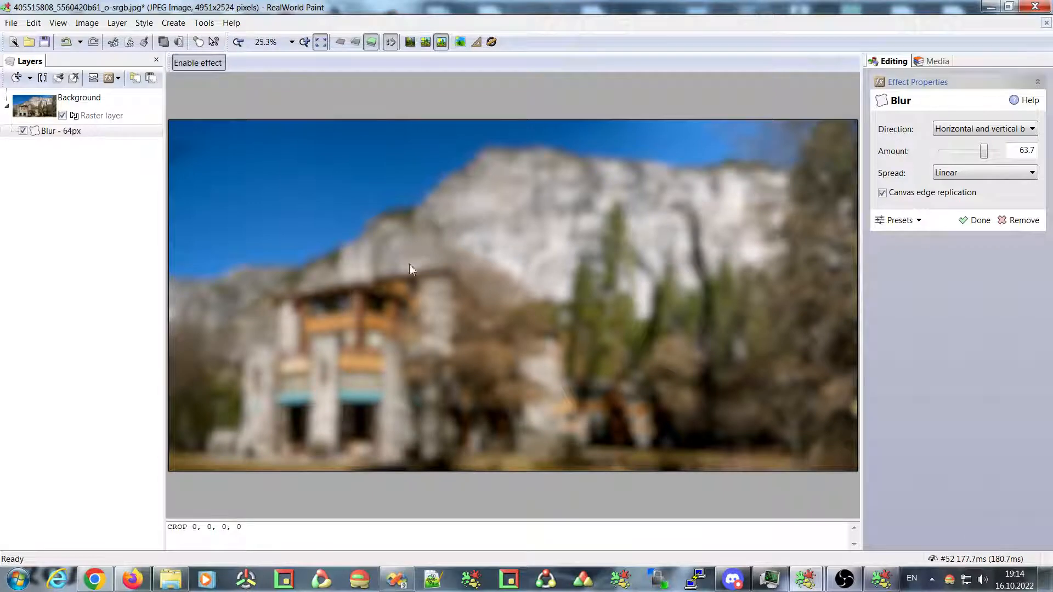
# - Review the maximum cores value in the application's performance options and cancel the dialog
pyautogui.click(204, 22)
pyautogui.click(214, 40)
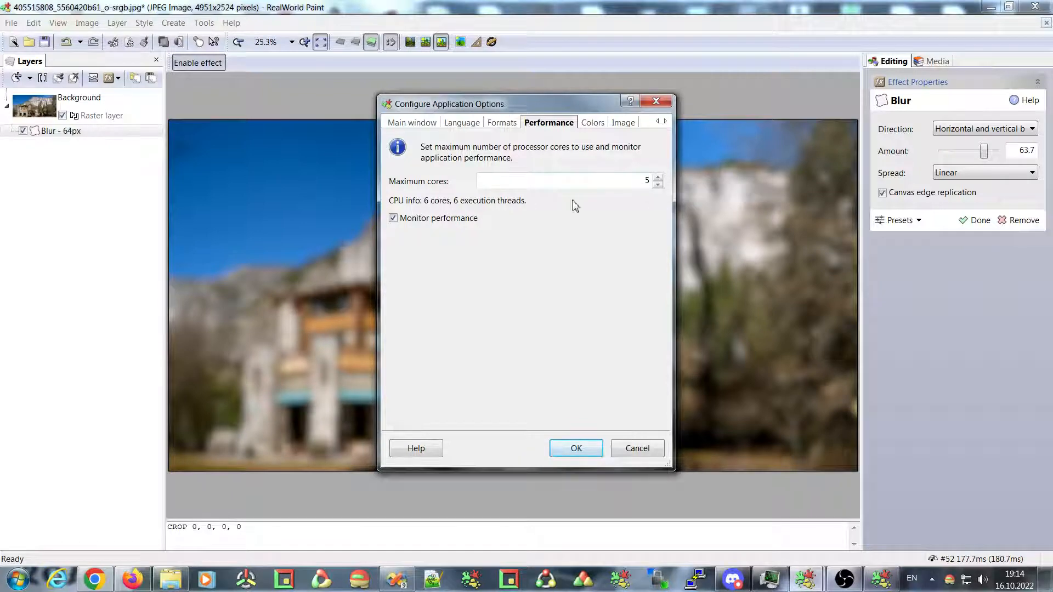
pyautogui.moveTo(641, 180); pyautogui.dragTo(662, 181)
pyautogui.click(637, 447)
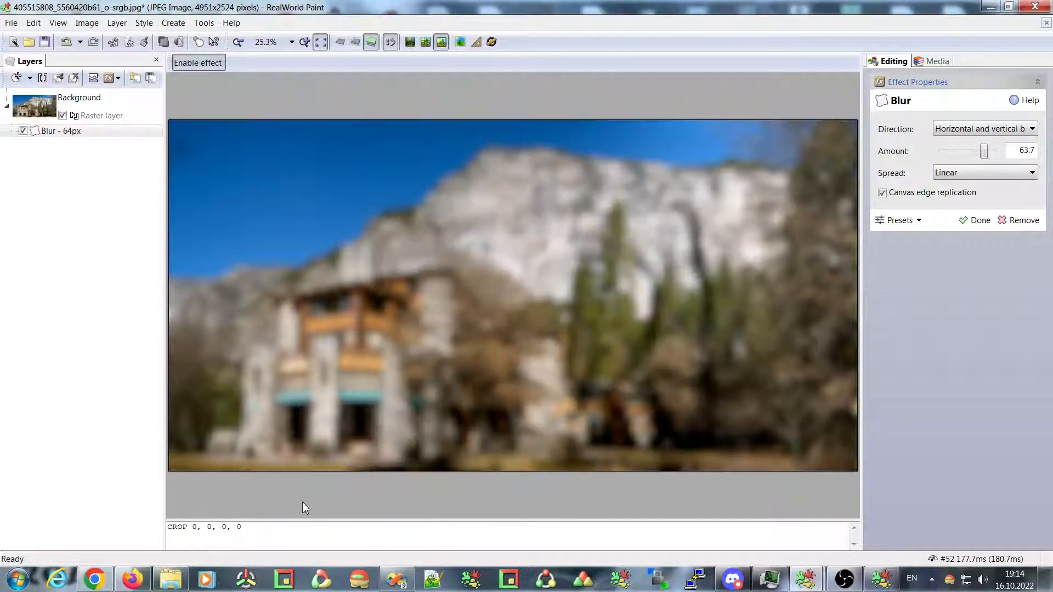
# - Switch to Firefox, open the RealWorld Paint page on rw-designer.com, examine the daily RWPaint64.zip download and minimize the browser
pyautogui.click(132, 579)
pyautogui.click(412, 115)
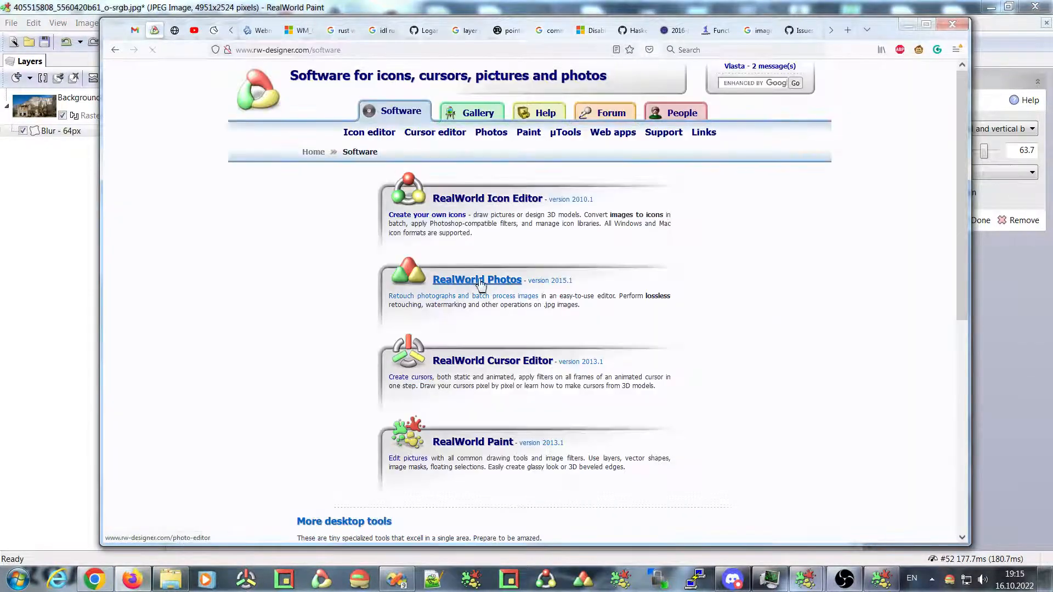
pyautogui.click(478, 445)
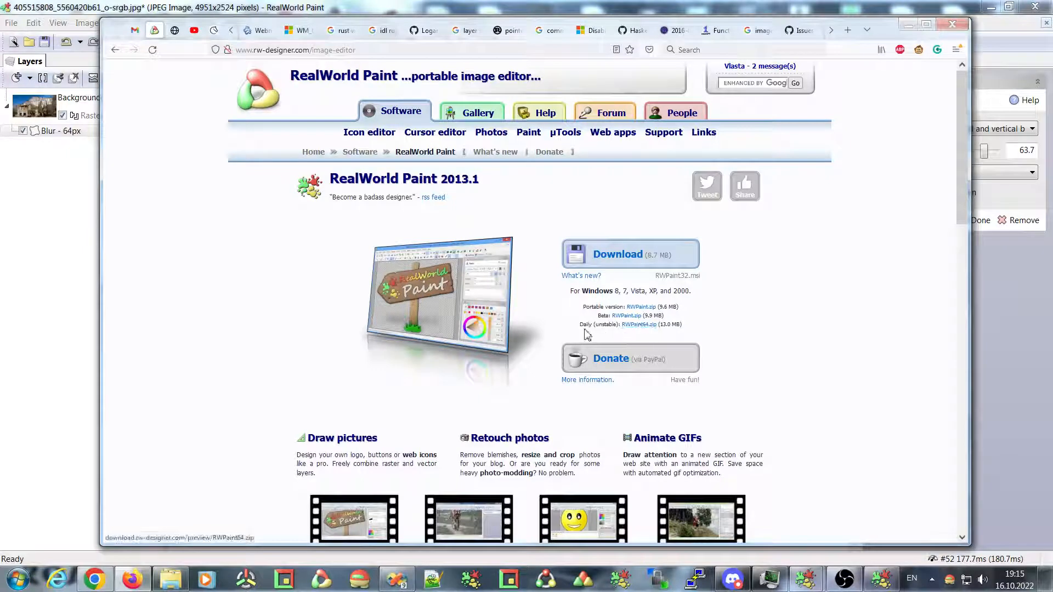
pyautogui.moveTo(580, 325); pyautogui.dragTo(679, 326)
pyautogui.click(692, 330)
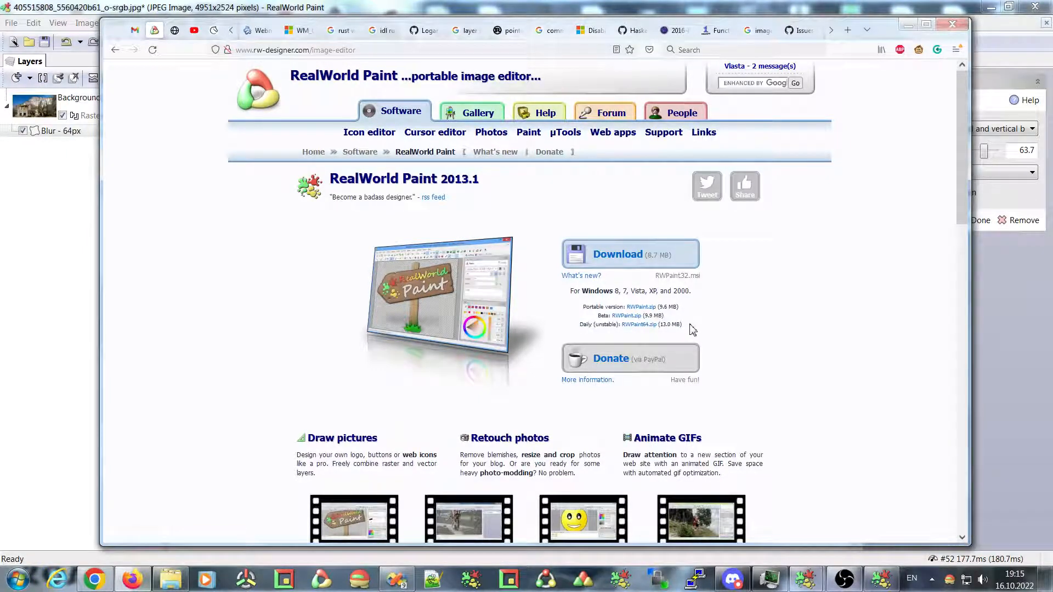
pyautogui.click(909, 25)
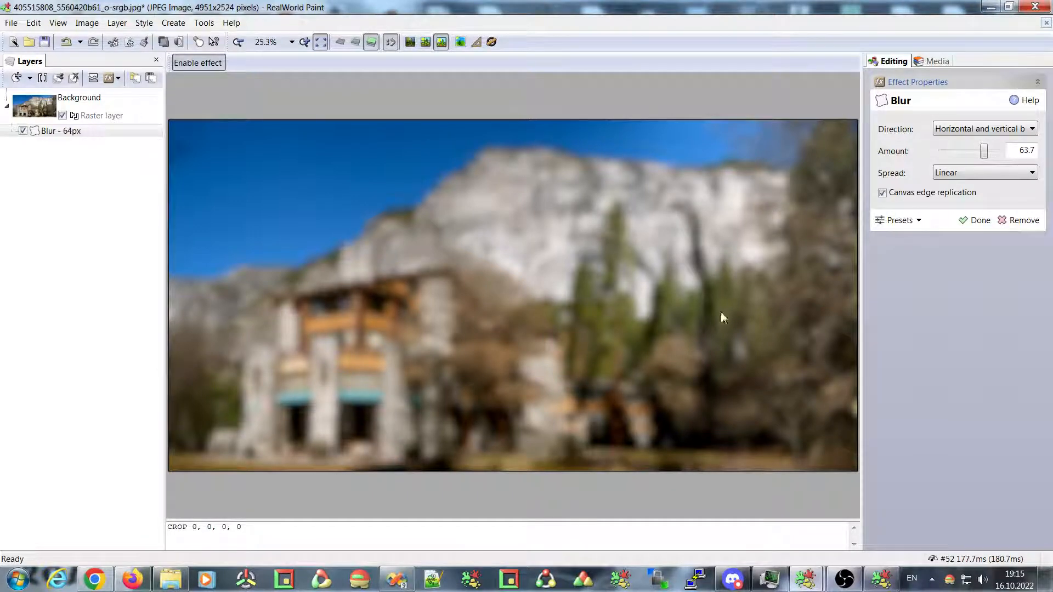
# - Return to the RealWorld Paint page in Firefox and compare the 2013.1 release title with the daily unstable download
pyautogui.click(133, 579)
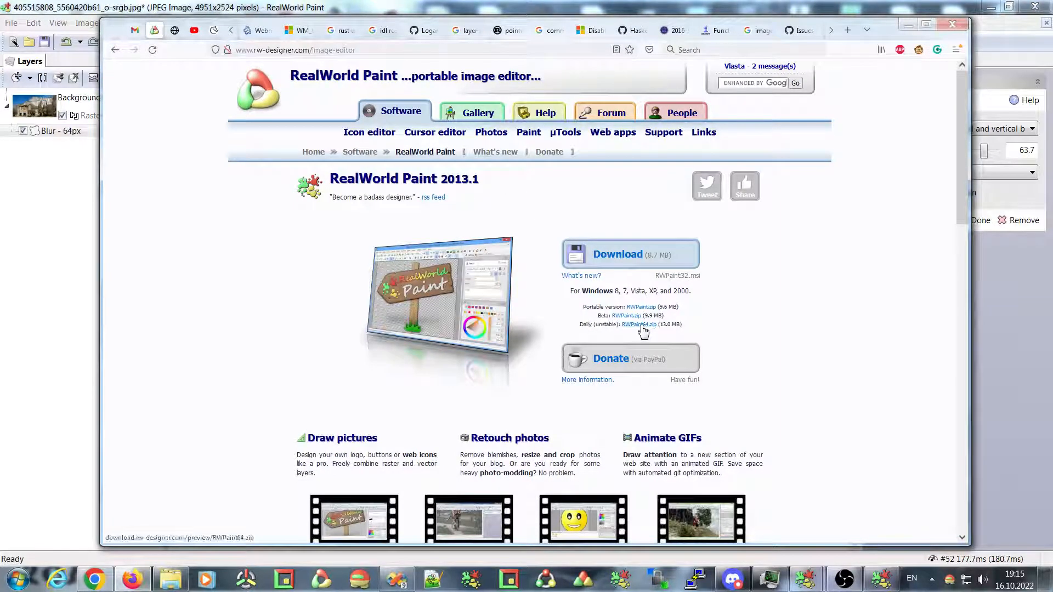
pyautogui.tripleClick(344, 174)
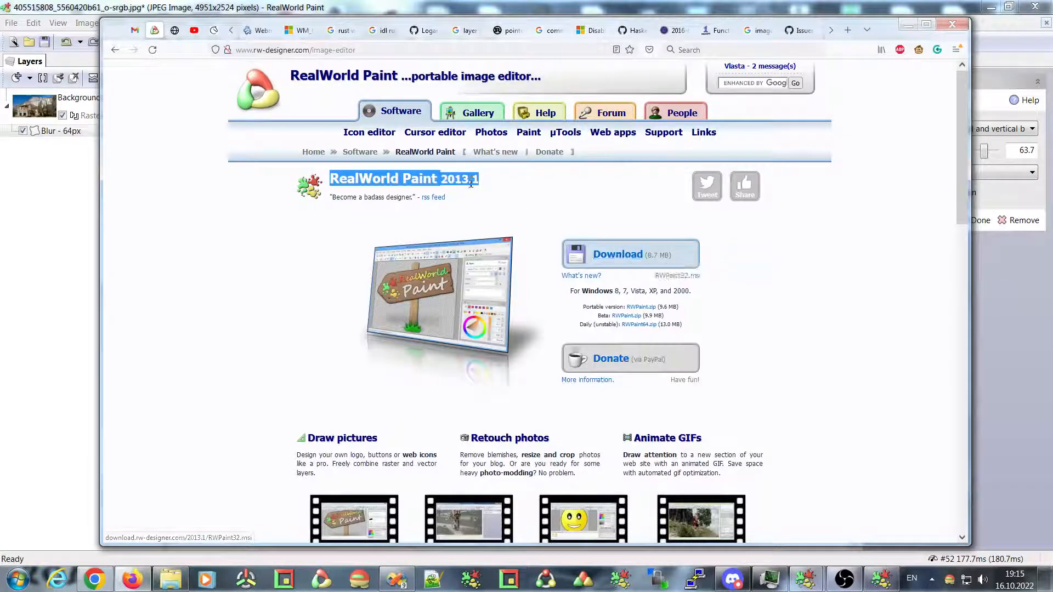
pyautogui.click(445, 179)
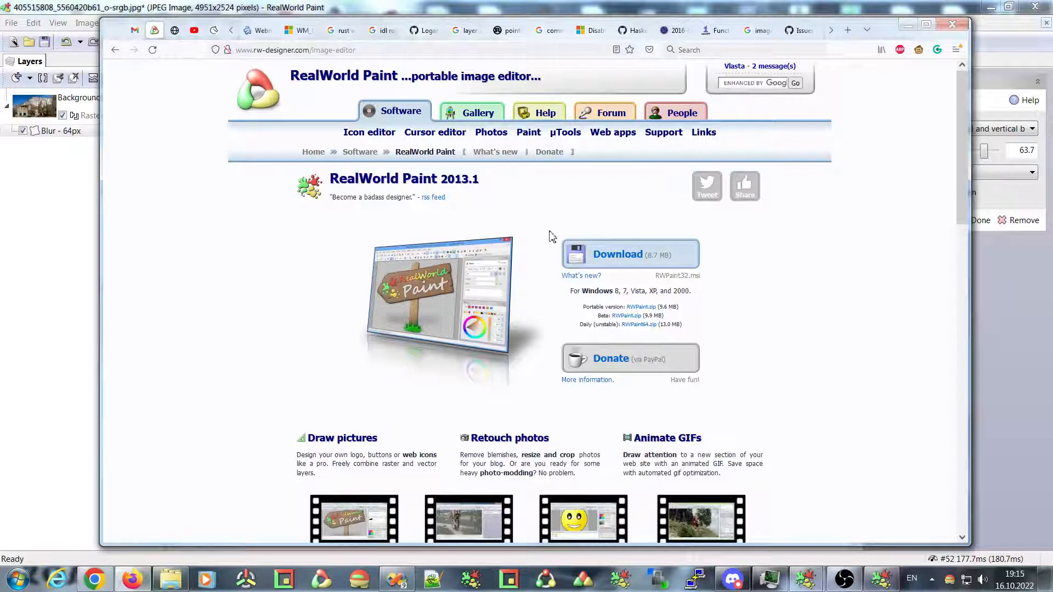
pyautogui.moveTo(595, 325); pyautogui.dragTo(673, 327)
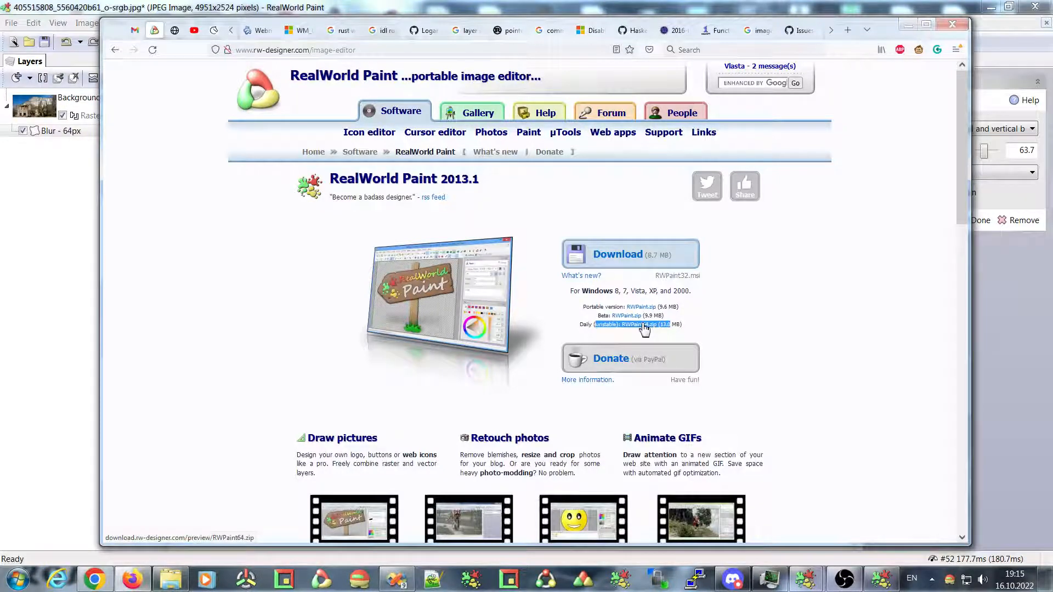
pyautogui.click(718, 328)
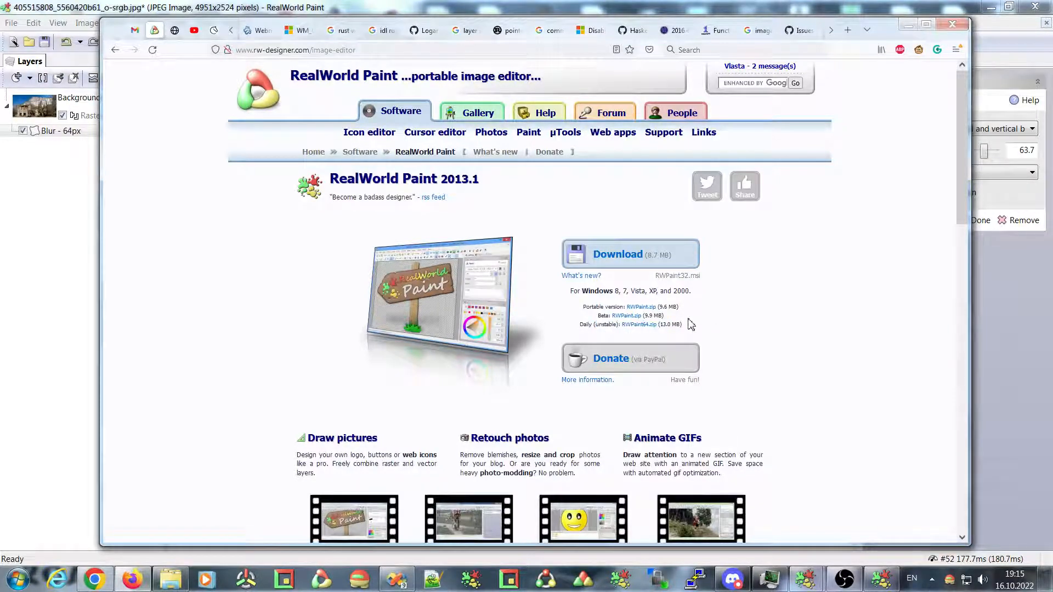
# - Open the RealWorld Cursor Editor page, examine its daily RWCursorEditor64.zip download and return to RealWorld Paint
pyautogui.click(428, 136)
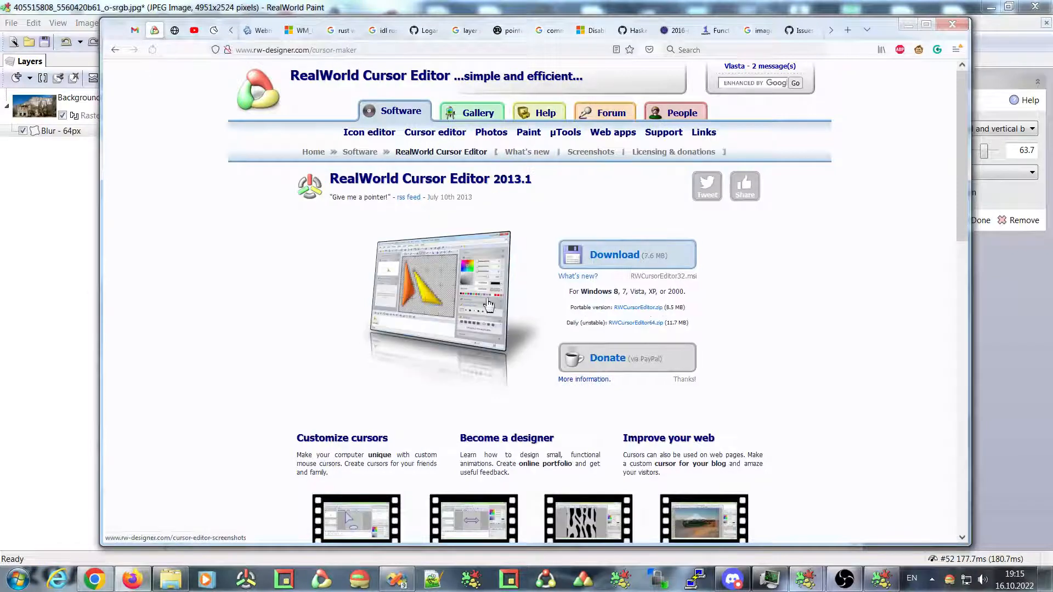
pyautogui.moveTo(574, 322); pyautogui.dragTo(680, 325)
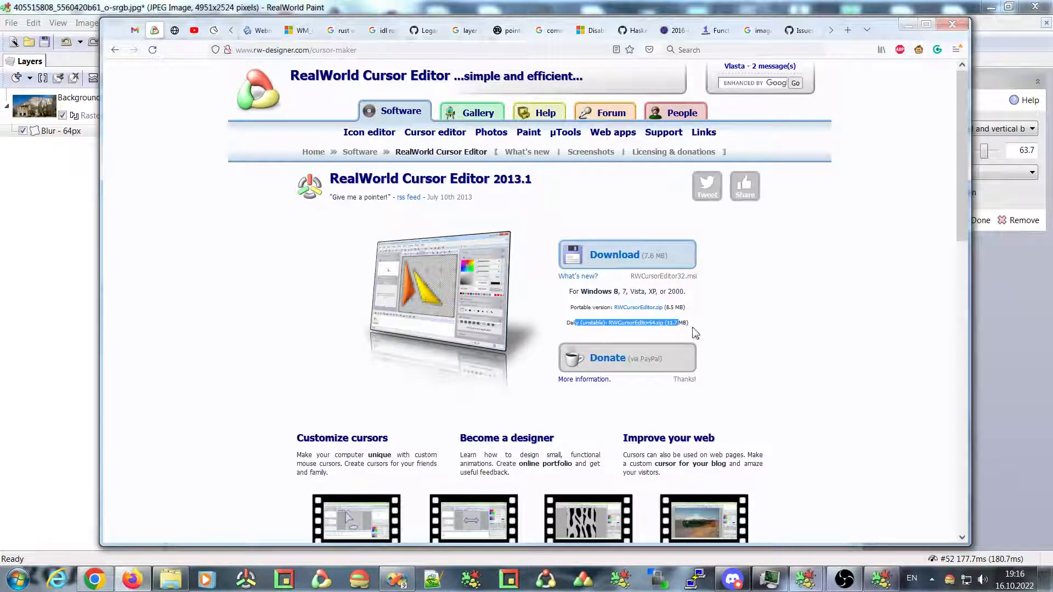
pyautogui.click(704, 332)
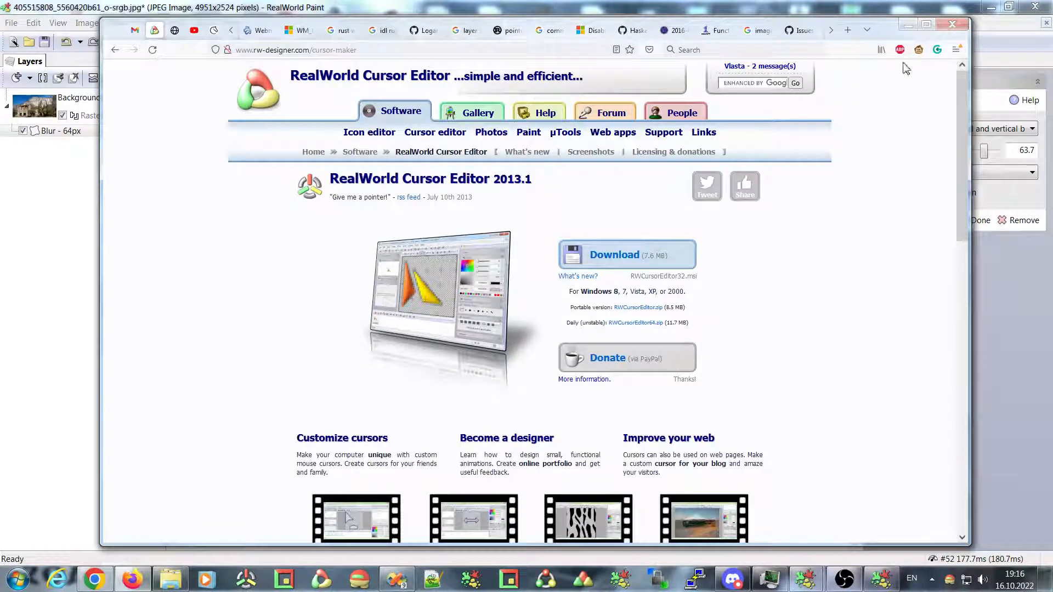
pyautogui.click(908, 25)
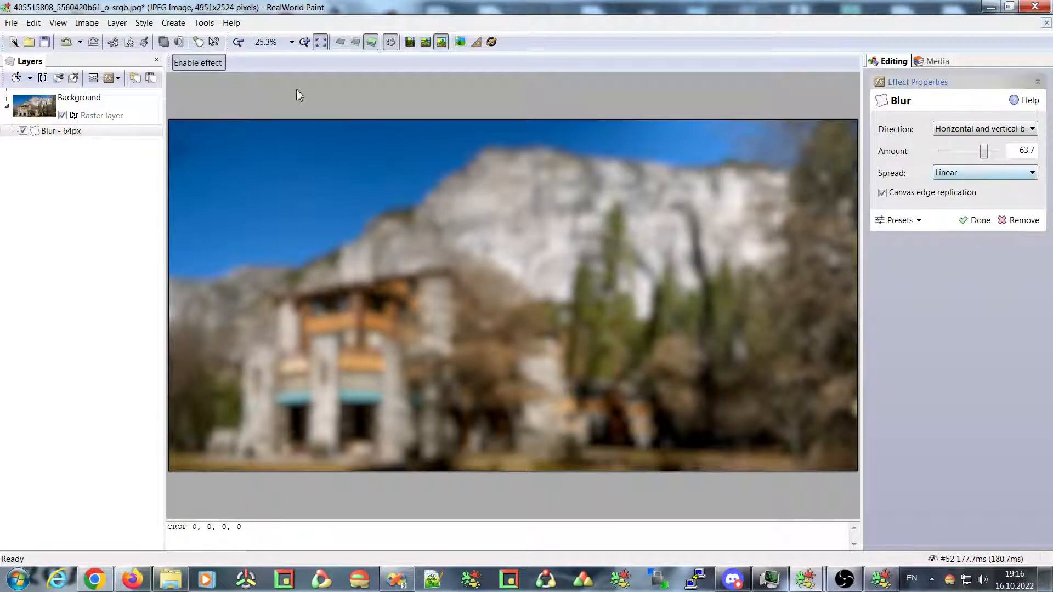
# - Draw an ellipse of about 1101 × 863 px on the Background layer, over the building's roof and the cliff edge
pyautogui.click(30, 107)
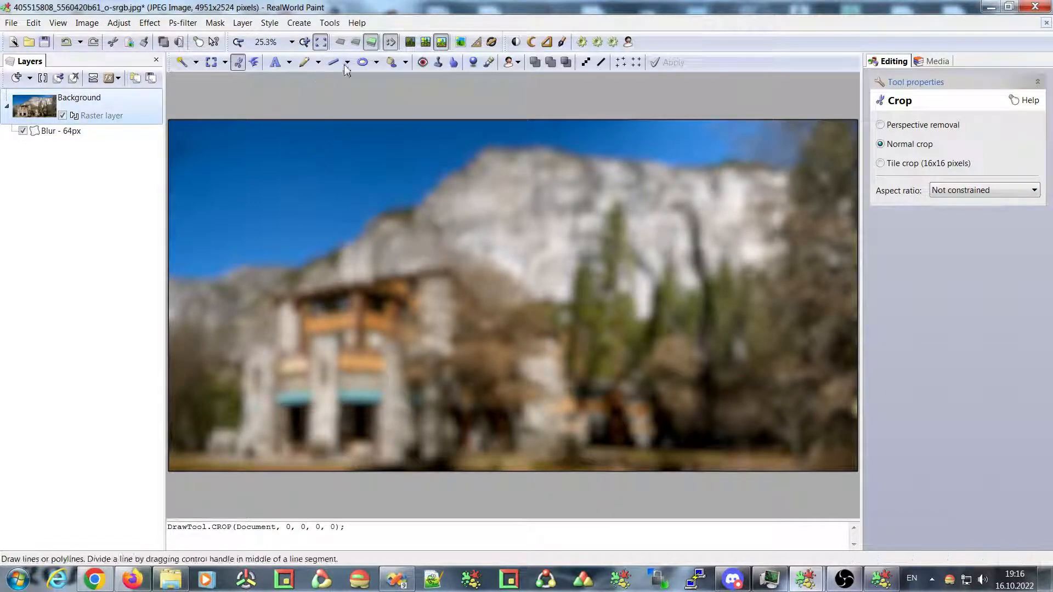
pyautogui.click(362, 62)
pyautogui.moveTo(369, 201); pyautogui.dragTo(492, 290)
pyautogui.moveTo(414, 250)
pyautogui.mouseDown()
pyautogui.moveTo(506, 295)
pyautogui.moveTo(524, 251)
pyautogui.moveTo(464, 259)
pyautogui.moveTo(484, 254)
pyautogui.moveTo(437, 244)
pyautogui.moveTo(402, 260)
pyautogui.mouseUp()
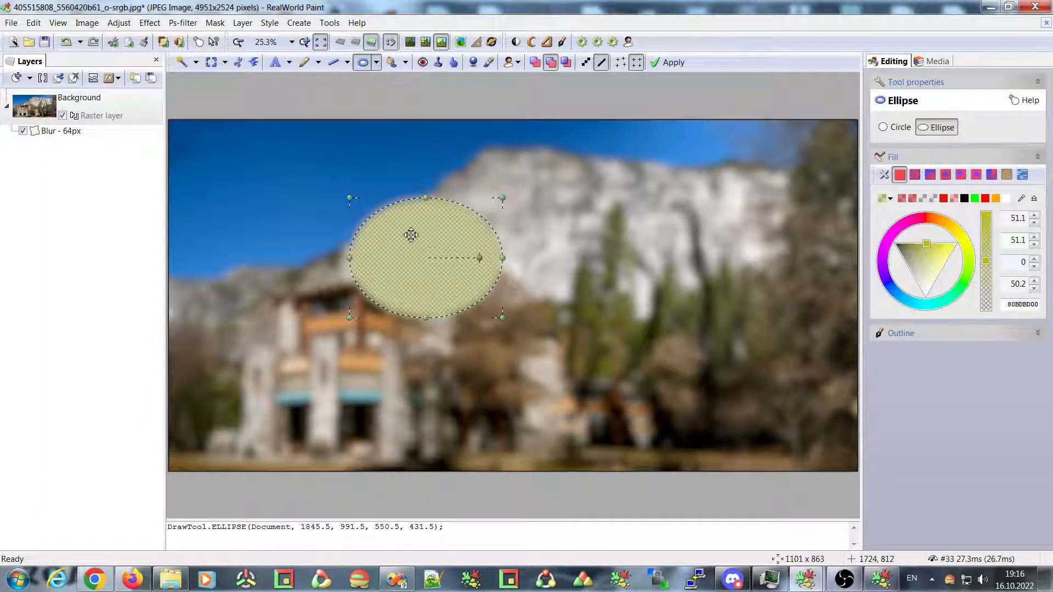
# - Move the ellipse onto the cliff and treetops in the photo's right half and view the Blur style's spread options
pyautogui.moveTo(412, 234); pyautogui.dragTo(609, 248)
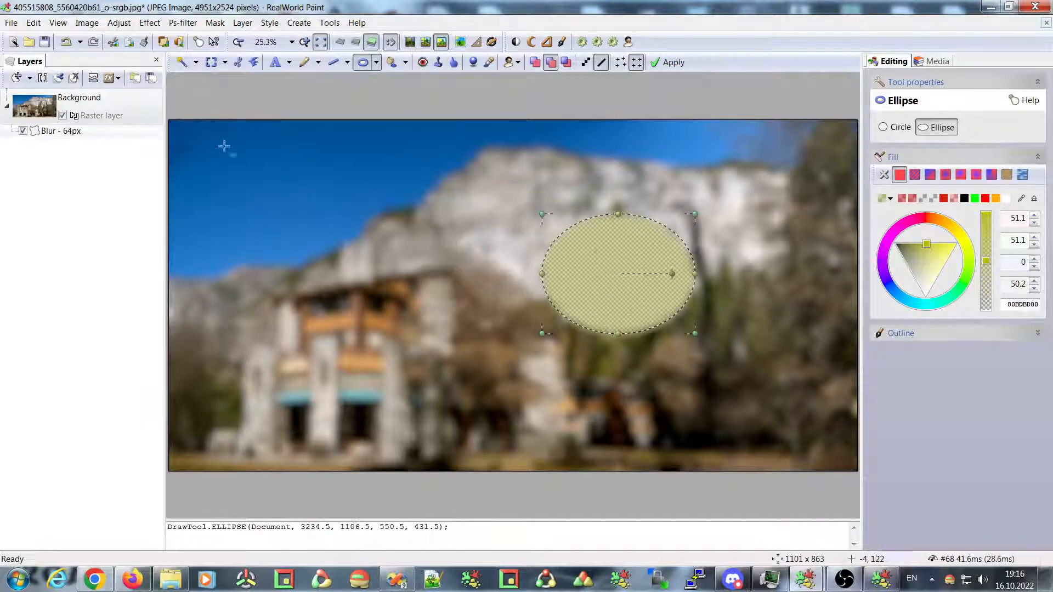
pyautogui.click(68, 135)
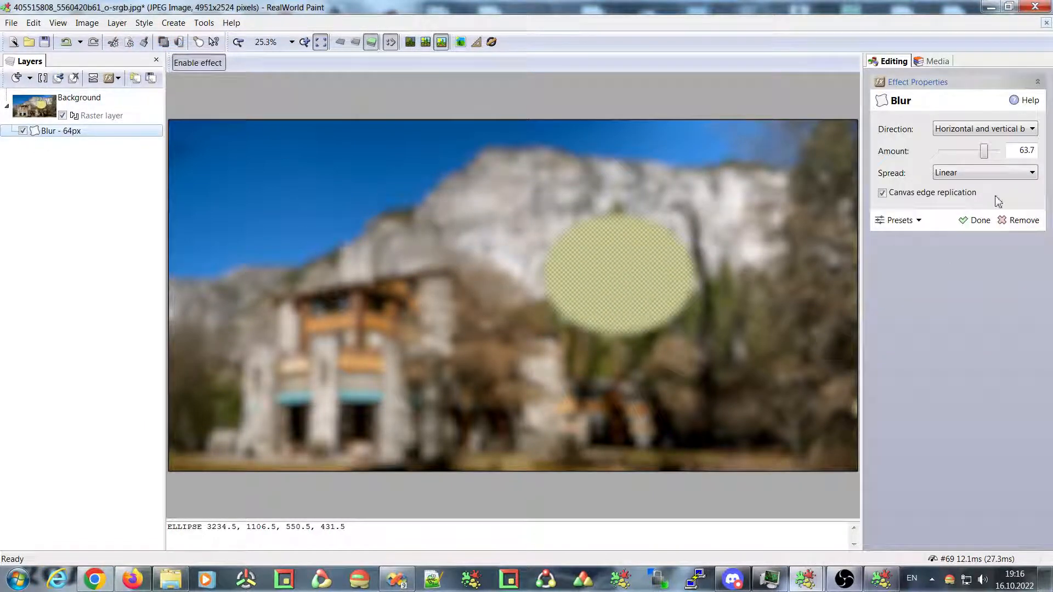
pyautogui.click(969, 174)
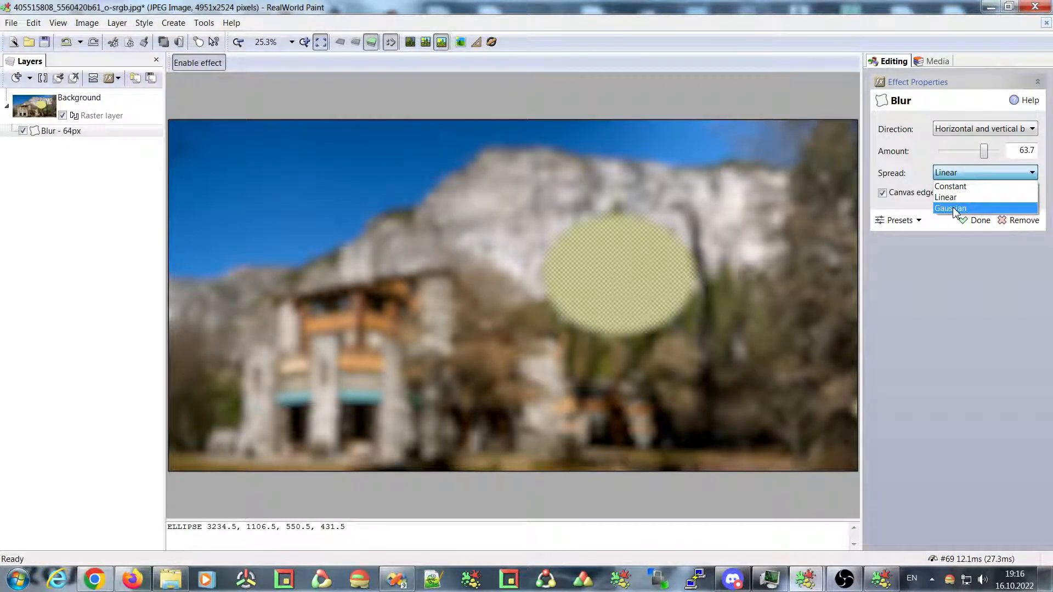
pyautogui.click(923, 246)
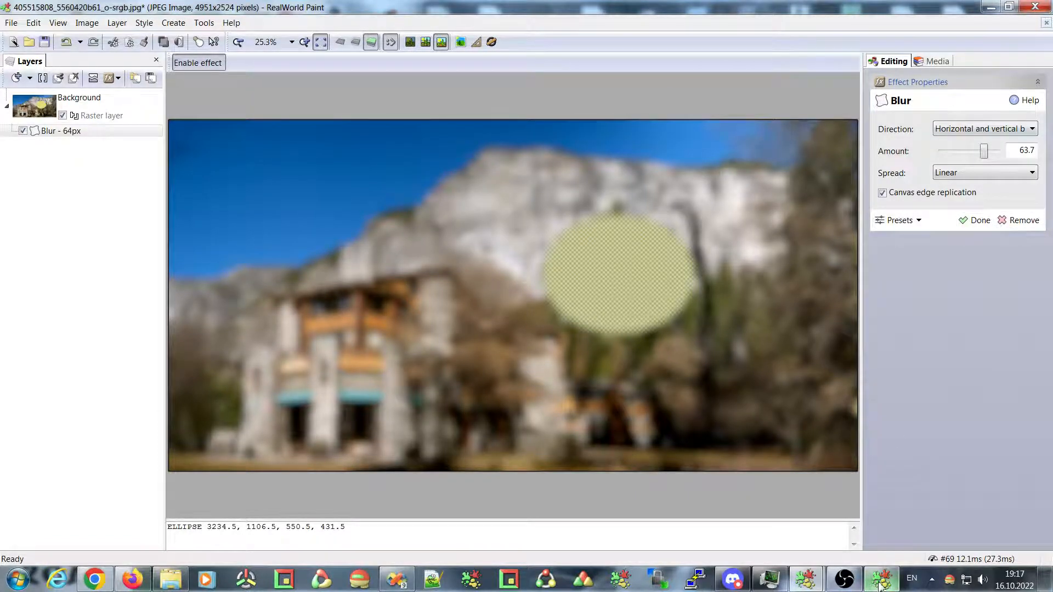
# - Switch to the other RealWorld Paint instance to compare its Gaussian (radial) blur settings and return to the photo with the ellipse
pyautogui.click(879, 546)
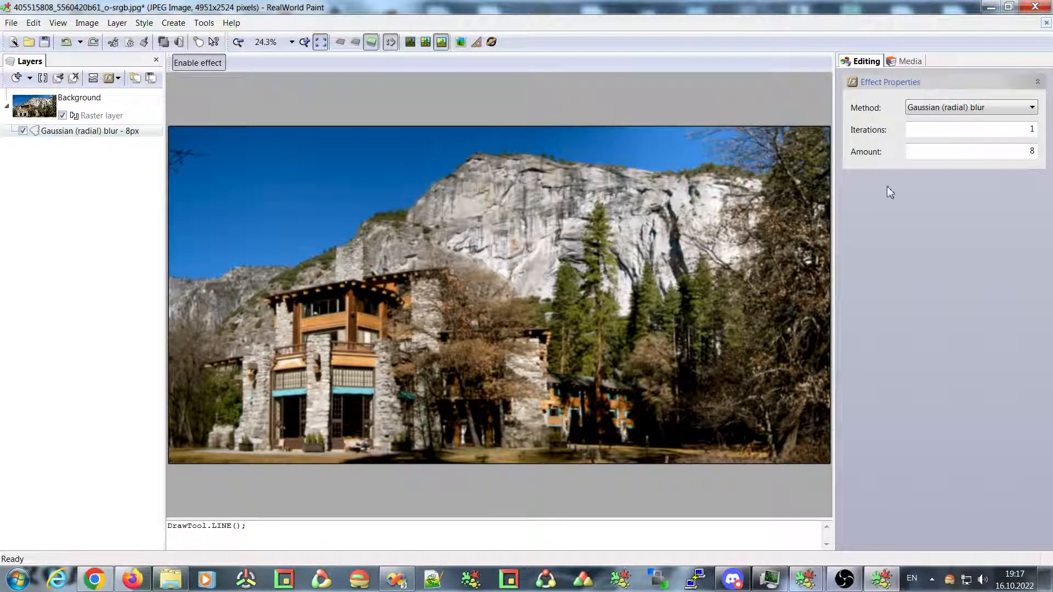
pyautogui.moveTo(803, 583)
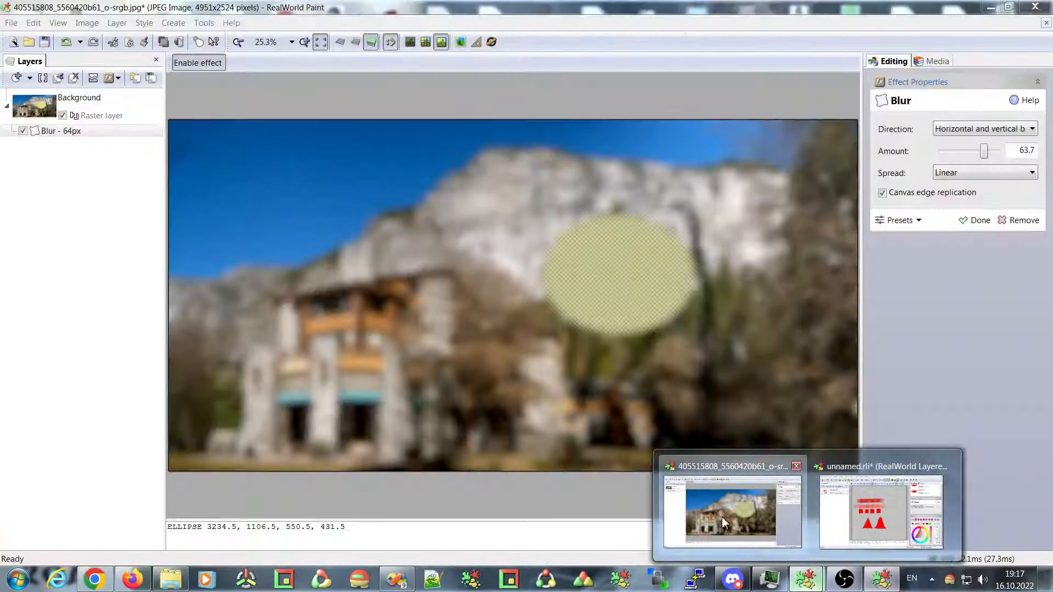
pyautogui.click(722, 516)
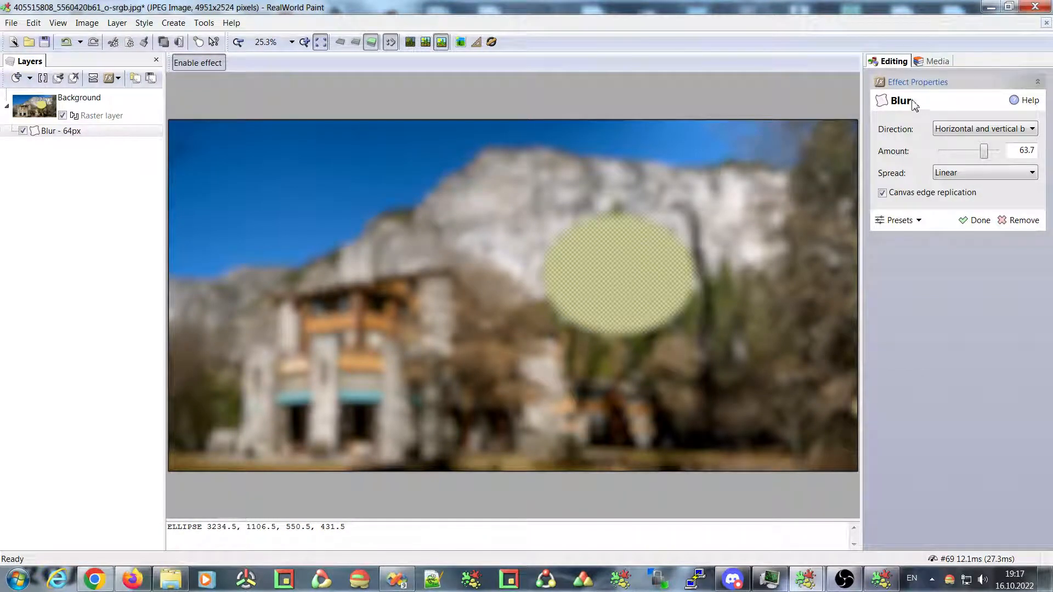
# - Open the Blur style's online help page, close that page and minimize the browser
pyautogui.click(1025, 101)
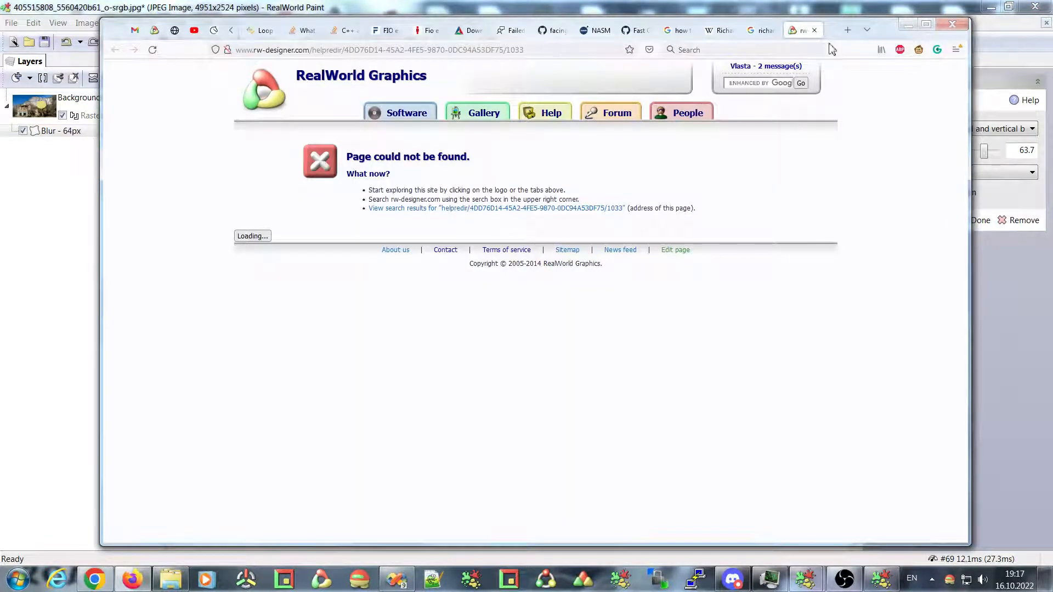
pyautogui.click(815, 31)
pyautogui.click(908, 25)
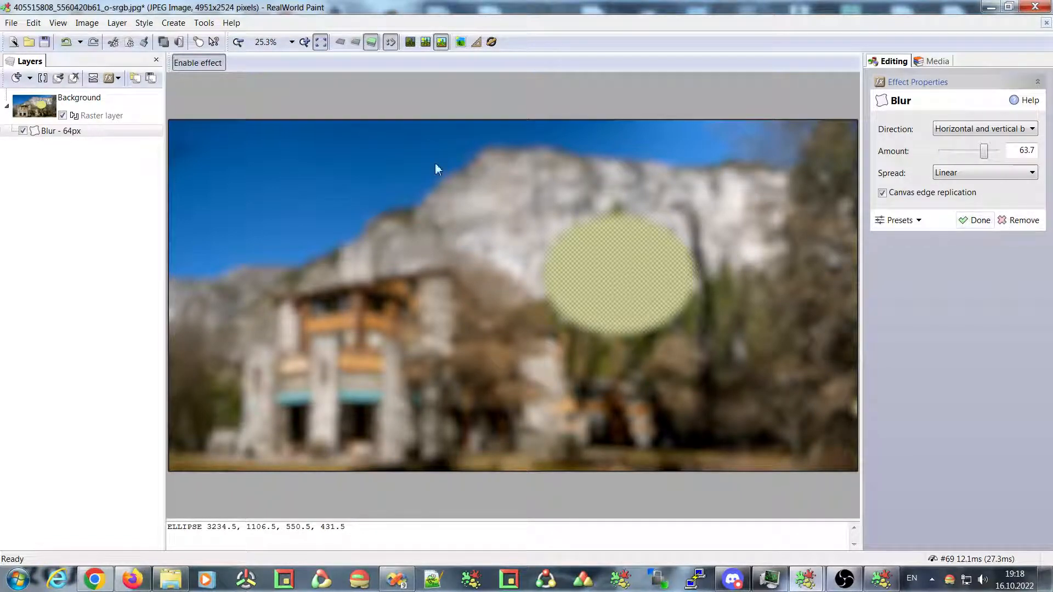
# - Replace the Background layer's 64 px Blur style with a new one with a linear spread and an amount of 56.3
pyautogui.click(1006, 218)
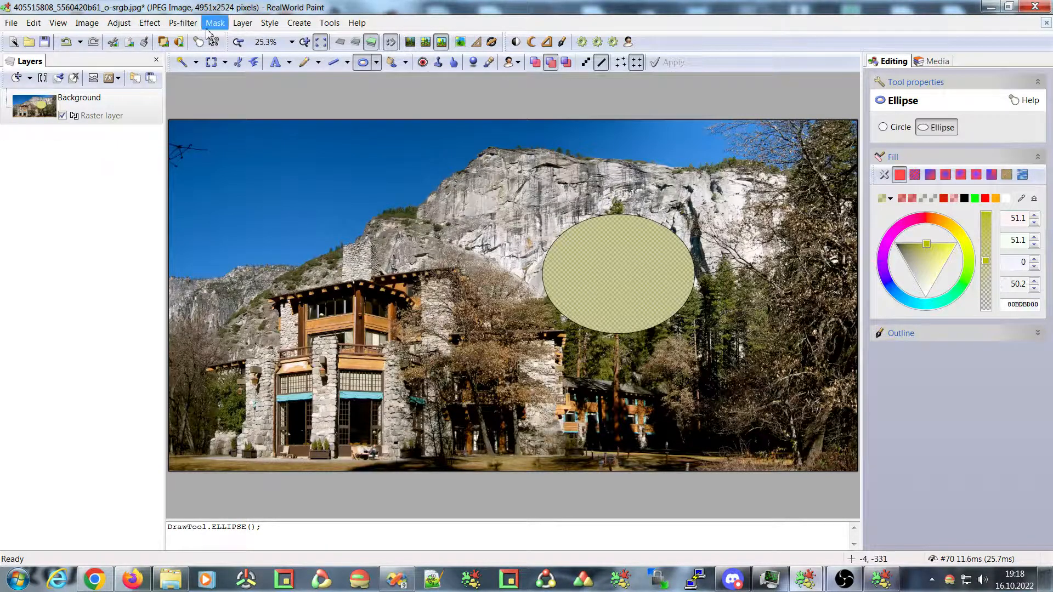
pyautogui.click(242, 23)
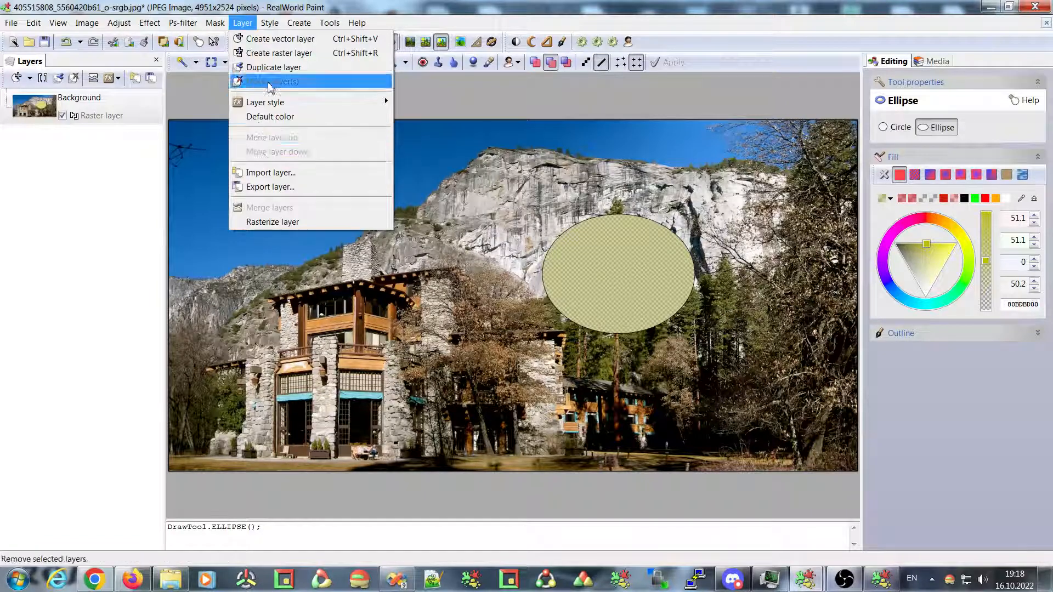
pyautogui.moveTo(269, 22)
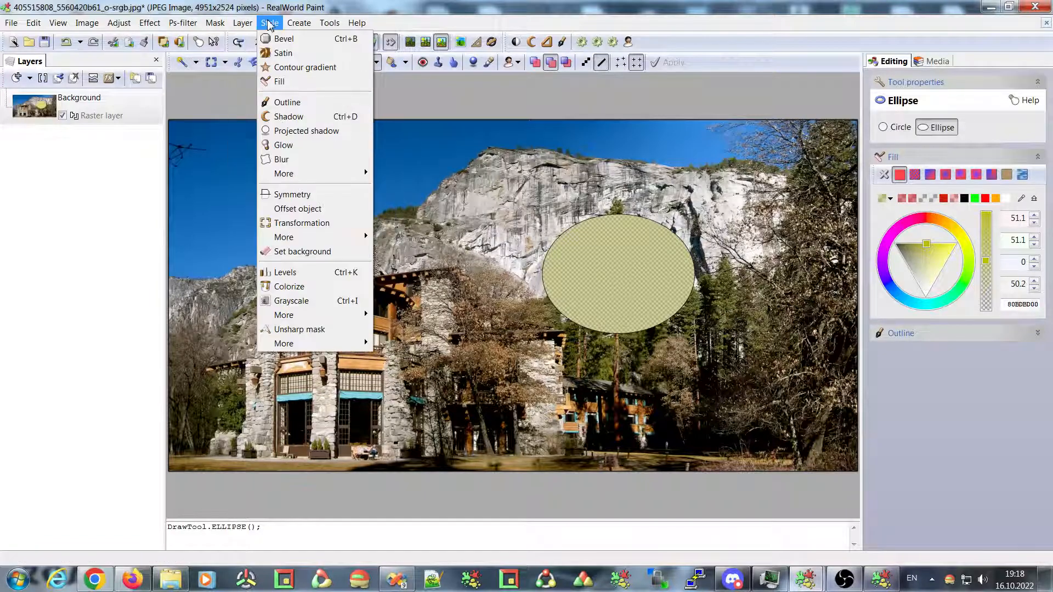
pyautogui.click(280, 160)
pyautogui.moveTo(969, 153); pyautogui.dragTo(983, 153)
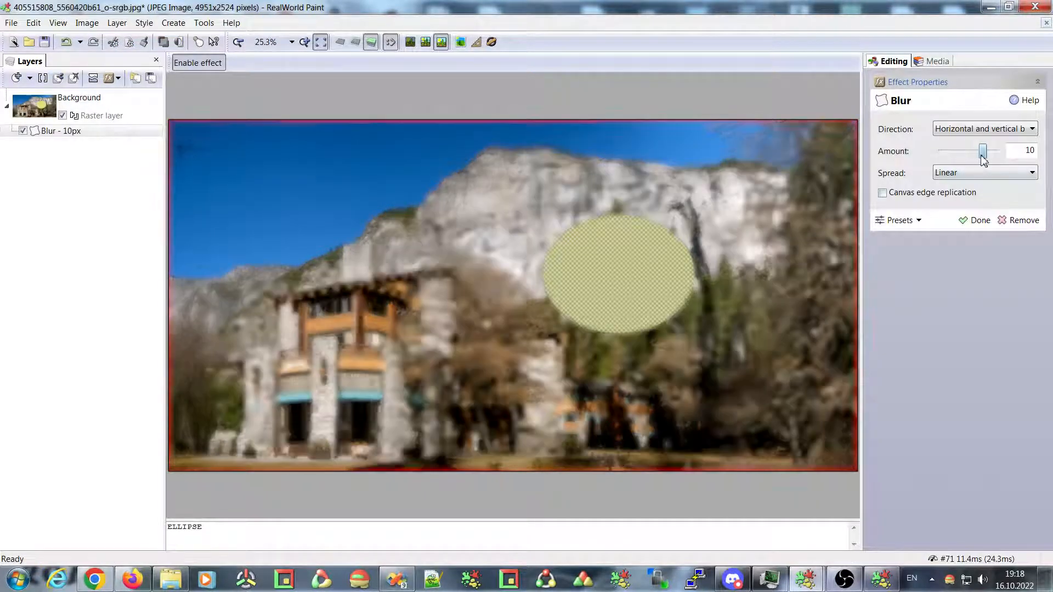
pyautogui.click(972, 221)
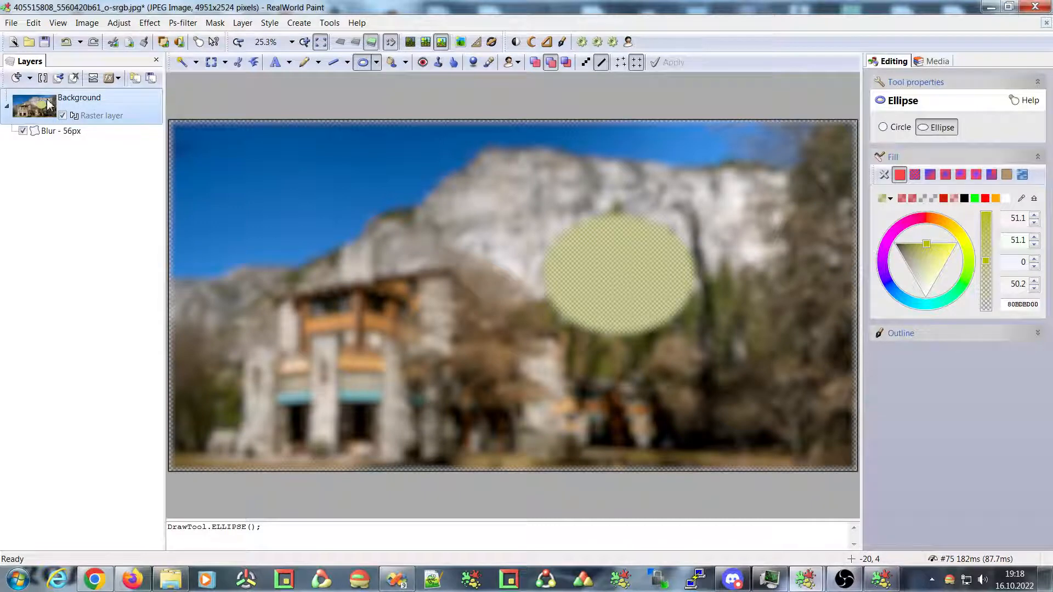
# - Remove the Background layer's existing Blur style and add a new one with the default amount of 10
pyautogui.click(80, 132)
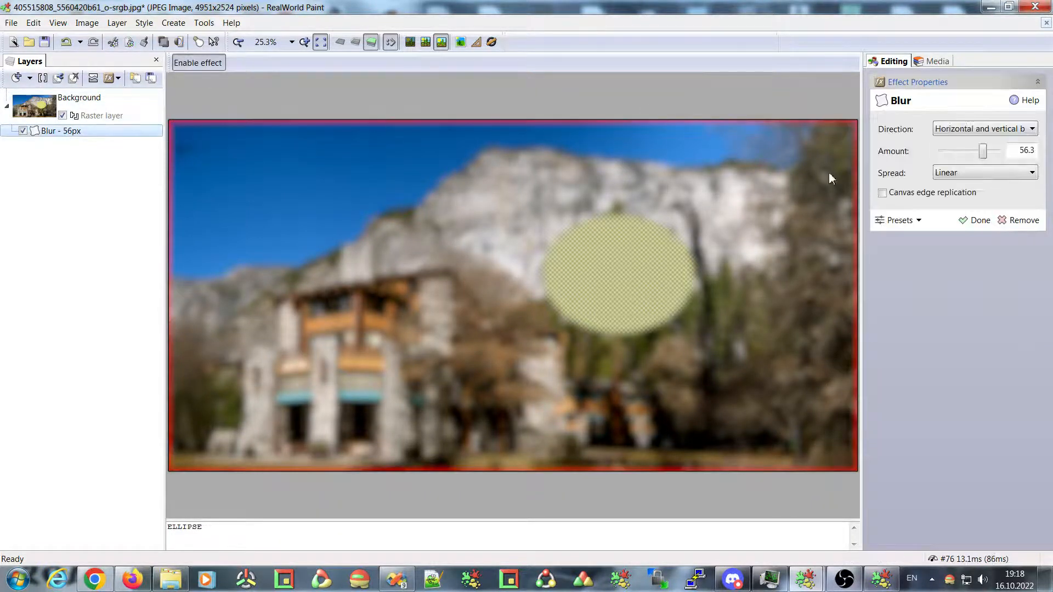
pyautogui.click(1019, 219)
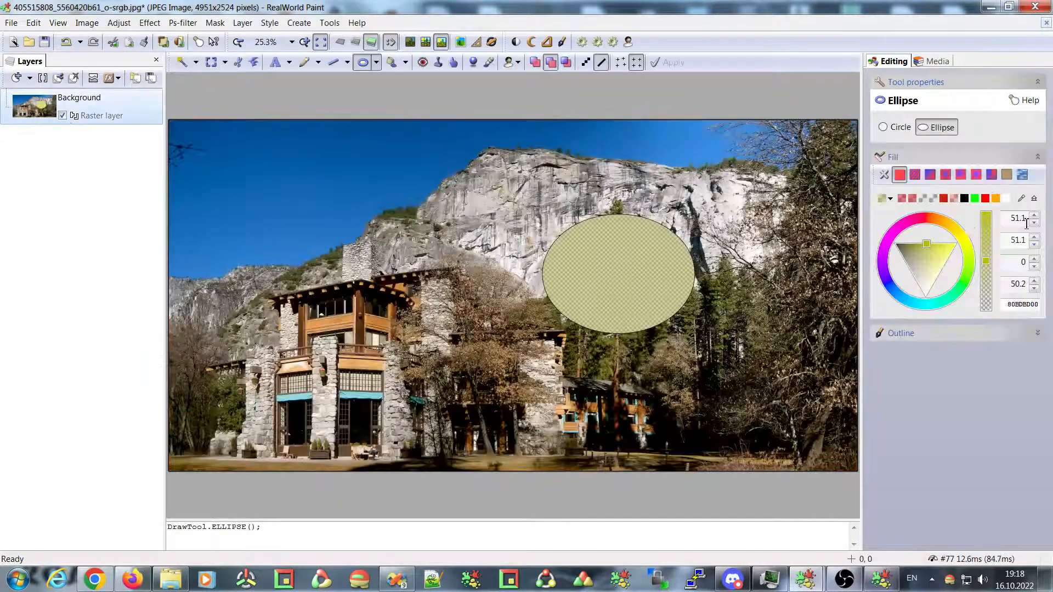
pyautogui.click(272, 23)
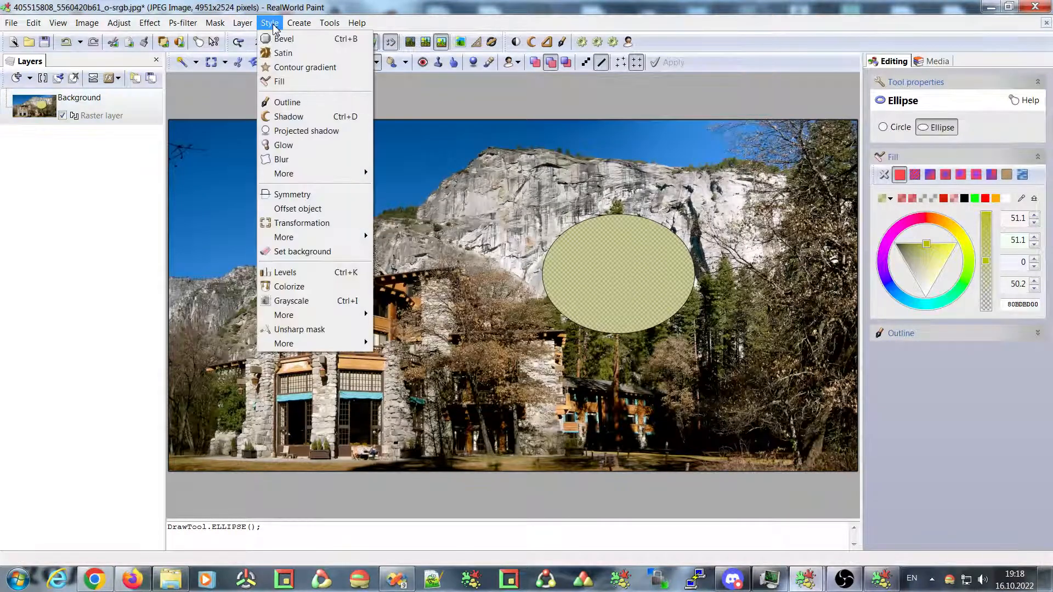
pyautogui.click(303, 159)
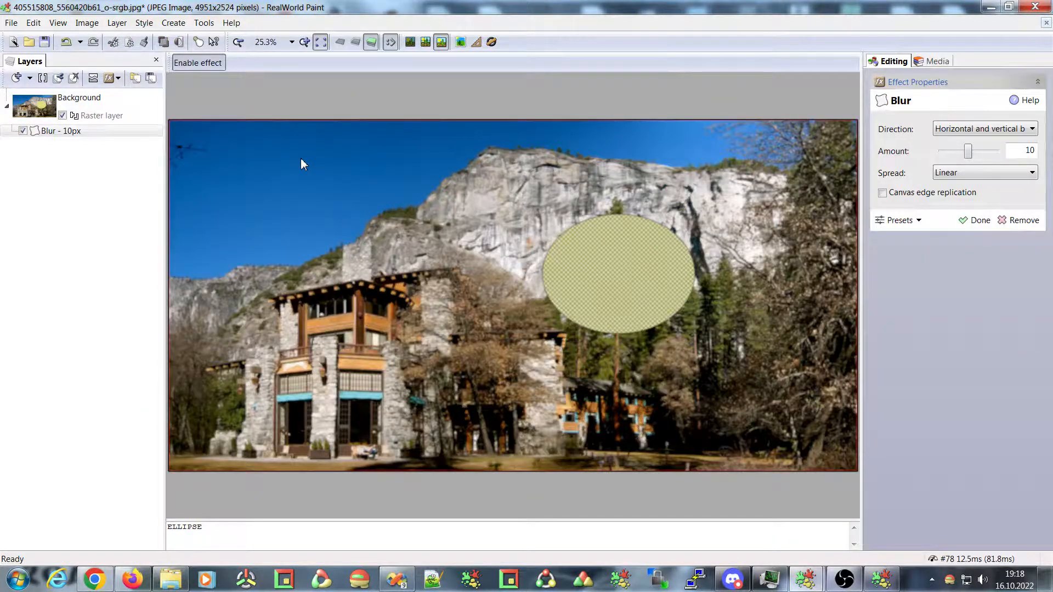
pyautogui.click(970, 224)
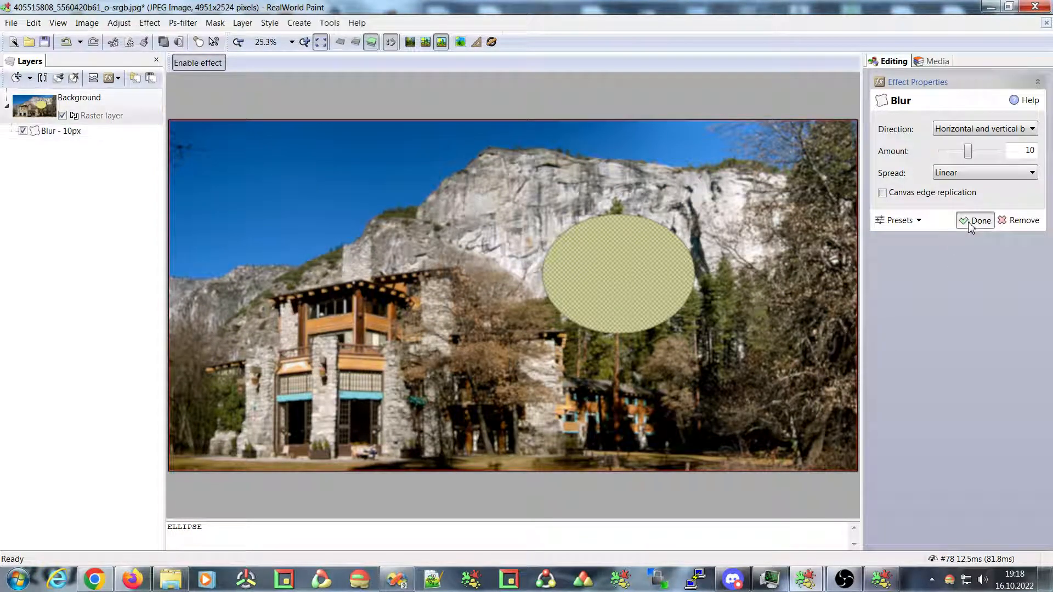
# - Draw an ellipse of about 1254 × 797 px on the Background layer and move it over the cliff's left slope and the building's roof
pyautogui.moveTo(341, 219); pyautogui.dragTo(515, 330)
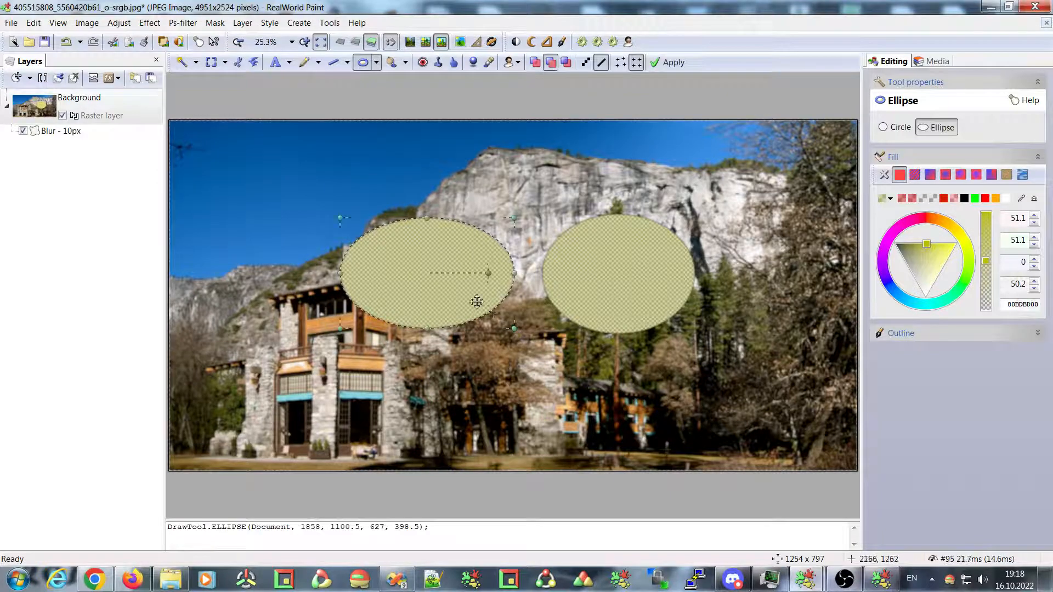
pyautogui.moveTo(439, 259)
pyautogui.mouseDown()
pyautogui.moveTo(446, 247)
pyautogui.moveTo(450, 272)
pyautogui.mouseUp()
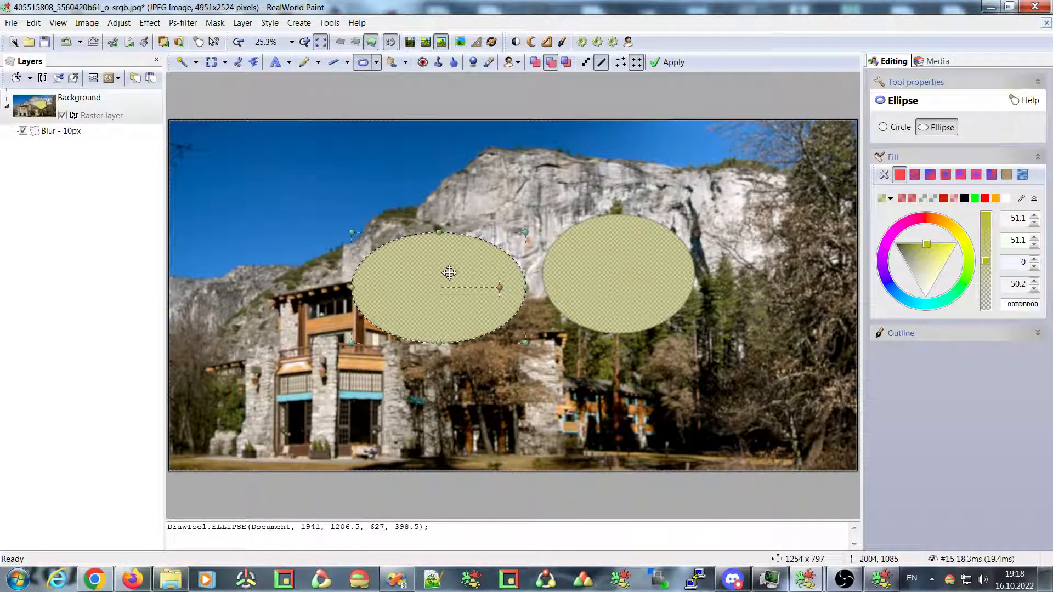
pyautogui.moveTo(429, 292); pyautogui.dragTo(409, 263)
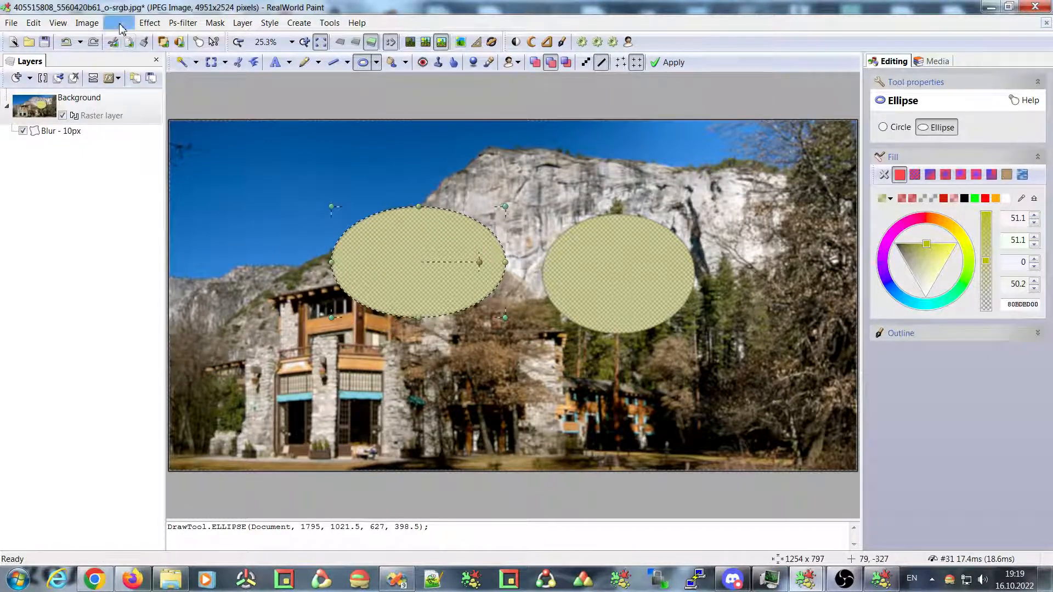
# - Try the destructive Gaussian blur effect with radius 8 on the Background layer and undo it
pyautogui.click(143, 25)
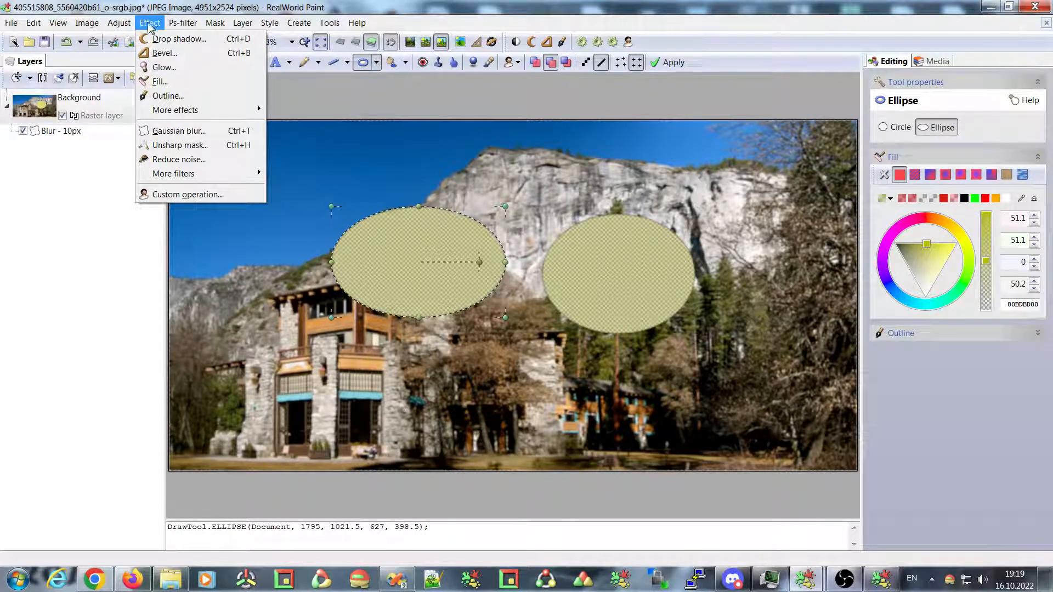
pyautogui.click(192, 136)
pyautogui.moveTo(485, 132); pyautogui.dragTo(406, 121)
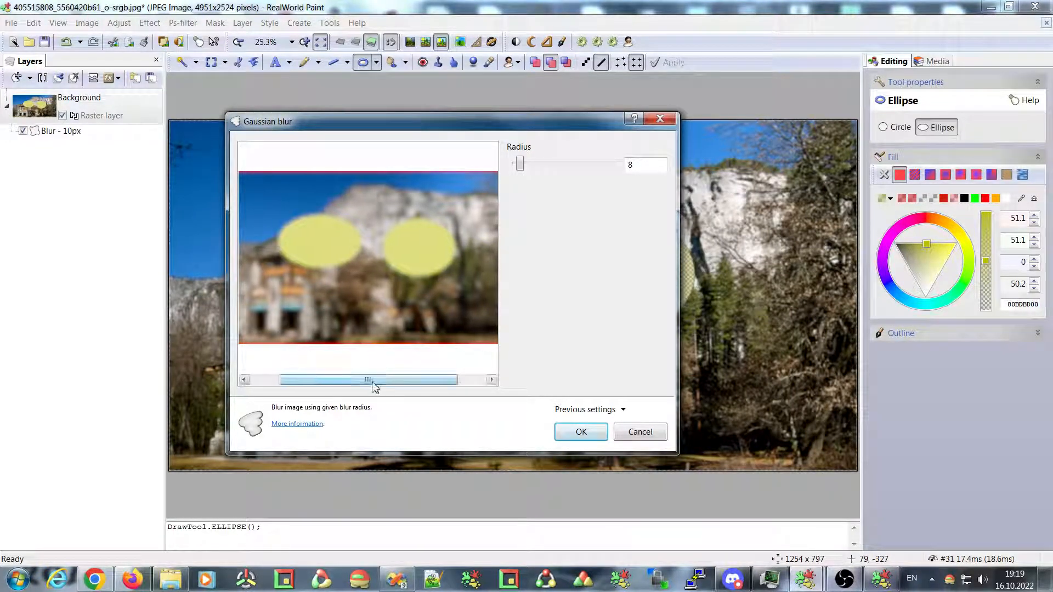
pyautogui.moveTo(368, 380); pyautogui.dragTo(340, 381)
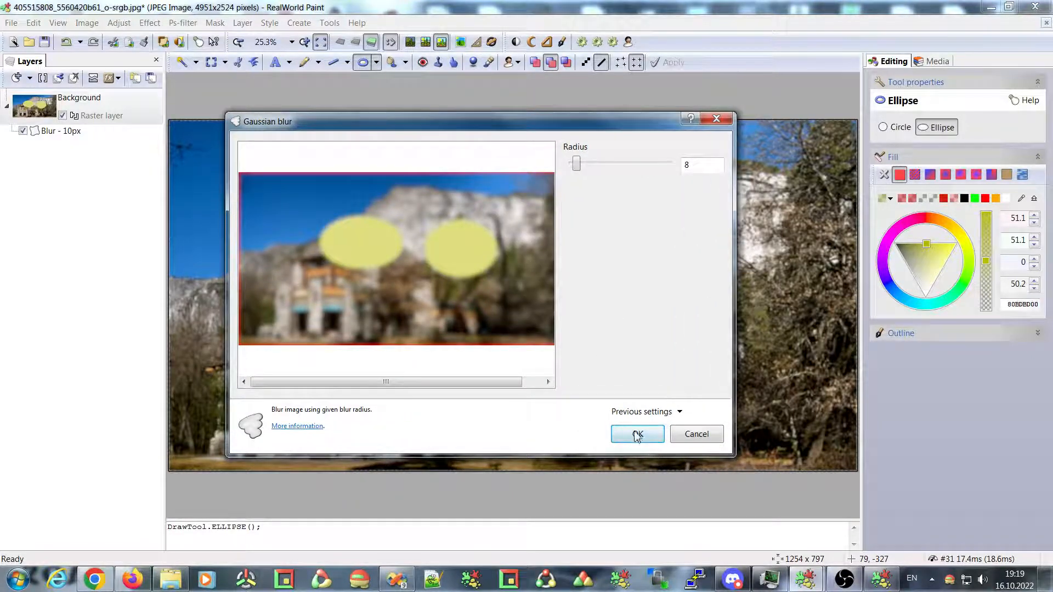
pyautogui.click(603, 433)
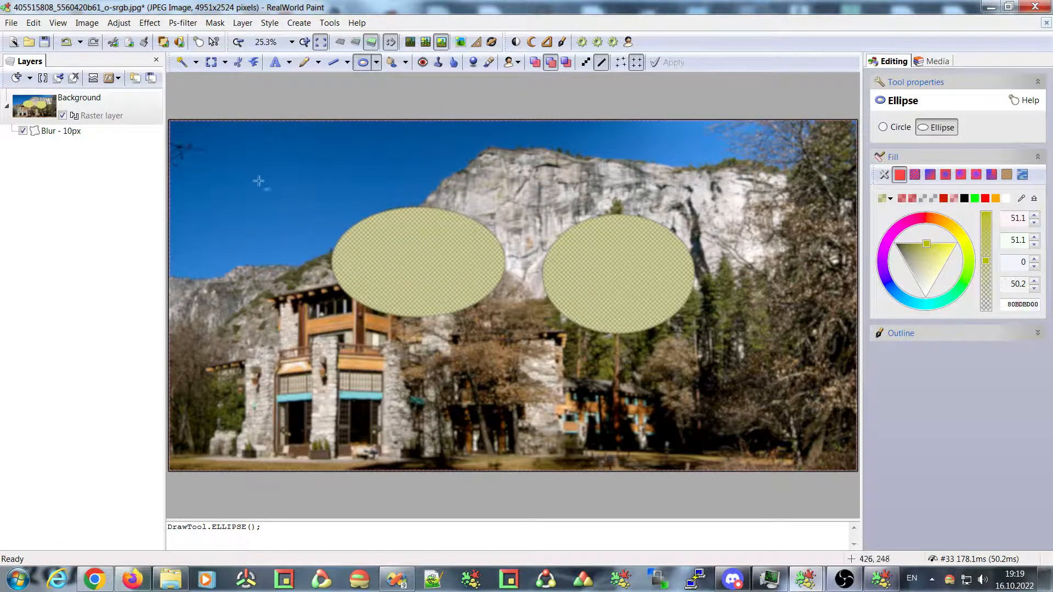
pyautogui.click(67, 43)
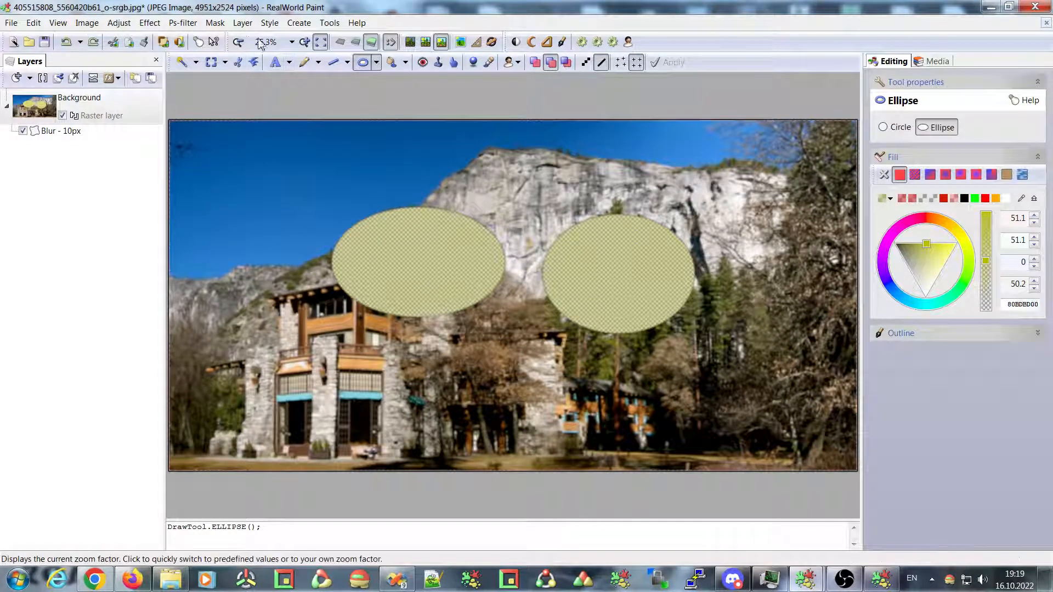
# - Add a second Blur style to the Background layer and set its amount to 81.7
pyautogui.click(242, 23)
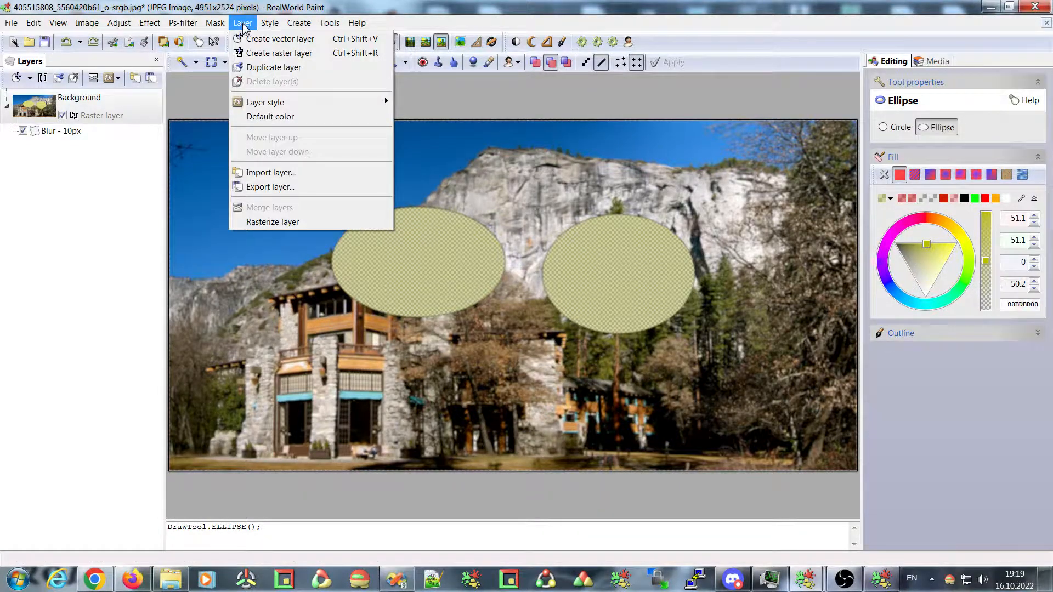
pyautogui.moveTo(270, 23)
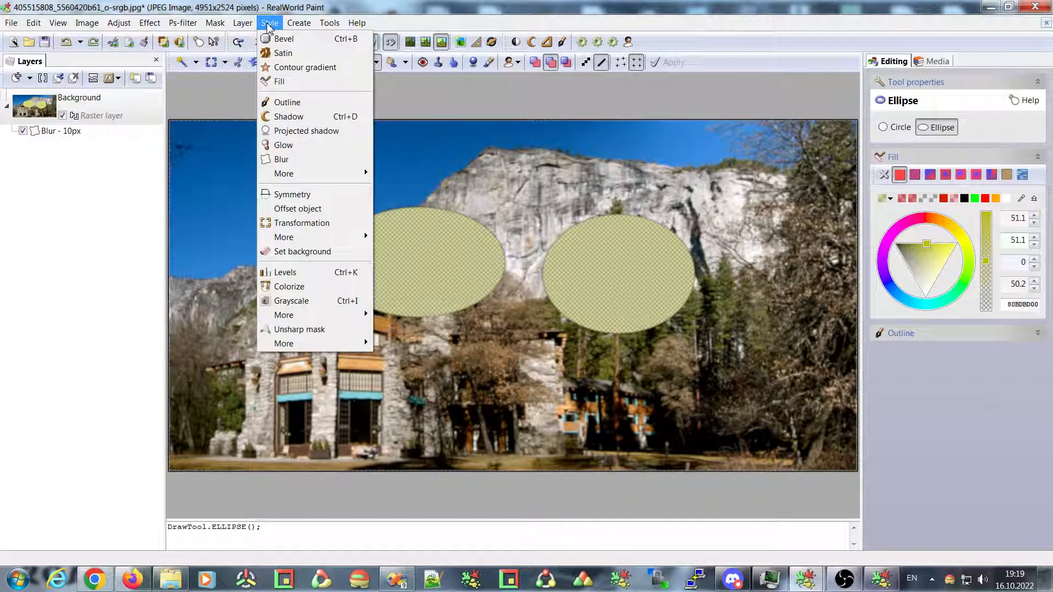
pyautogui.click(286, 160)
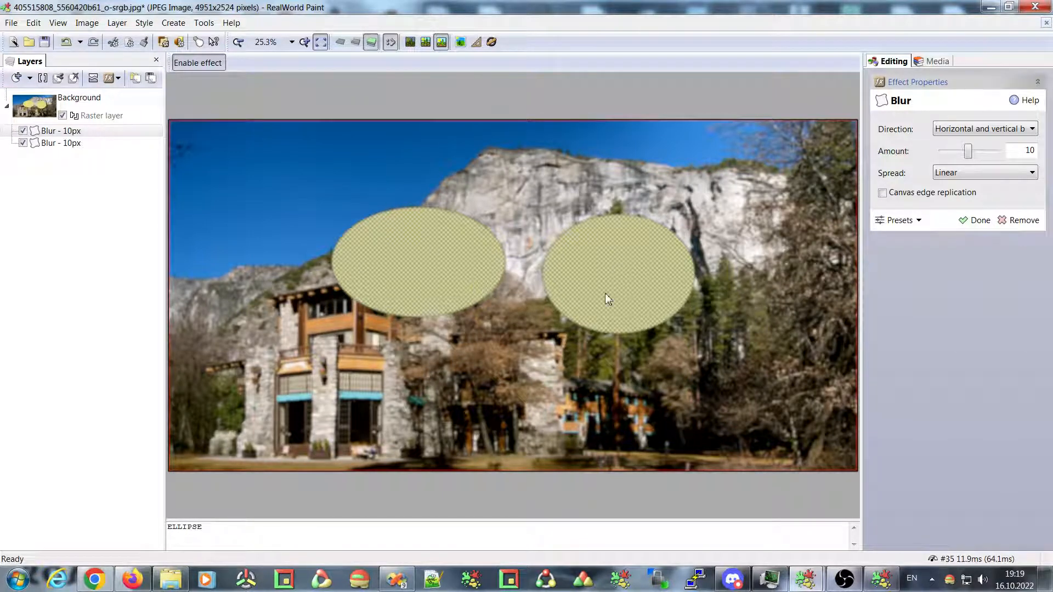
pyautogui.moveTo(969, 152); pyautogui.dragTo(987, 153)
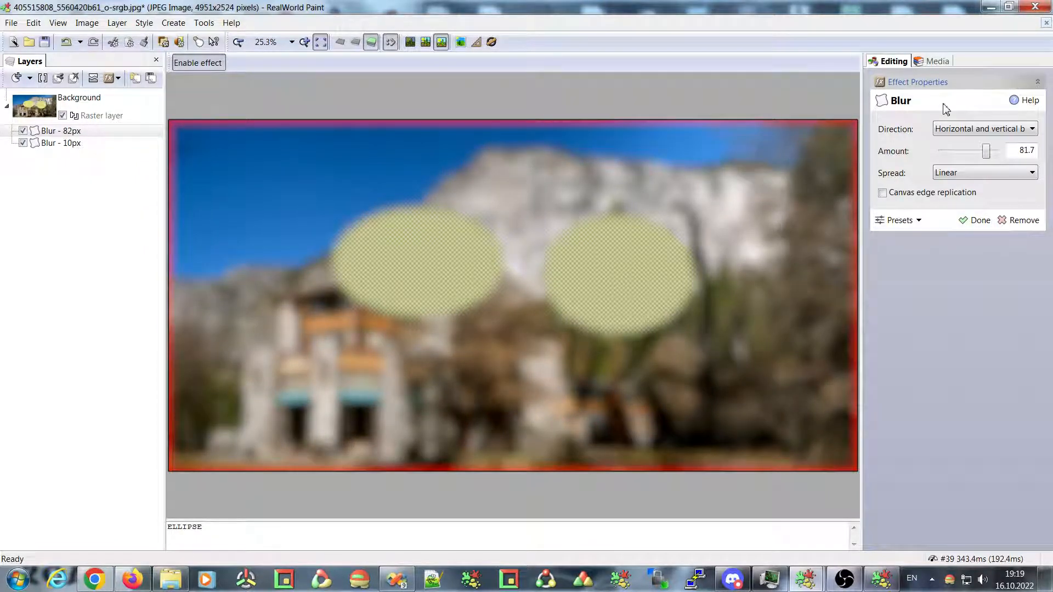
pyautogui.click(974, 220)
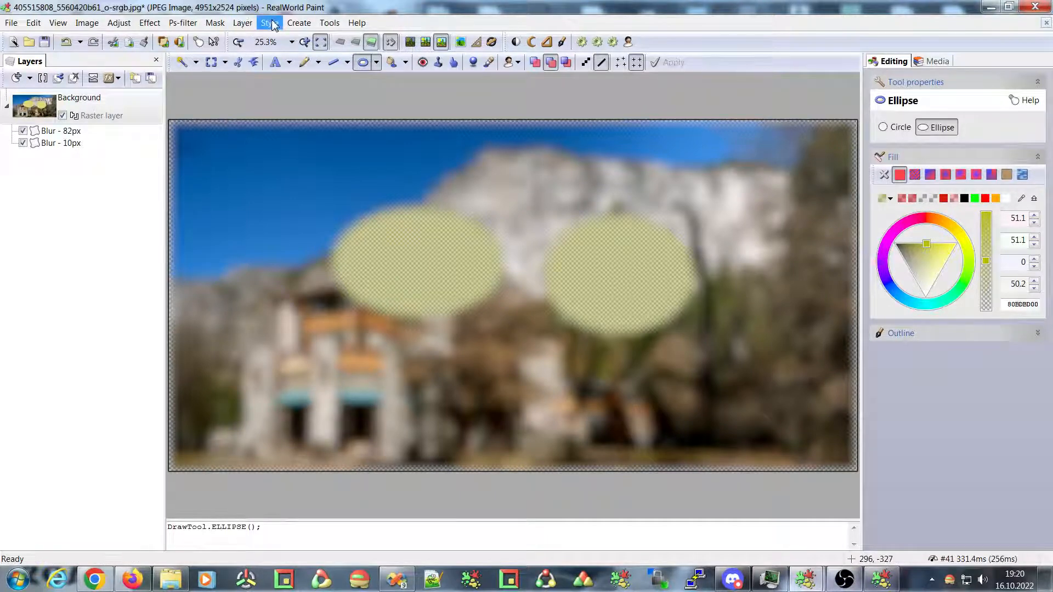
# - View the Background layer's default color setting and close it without changing the color
pyautogui.click(241, 24)
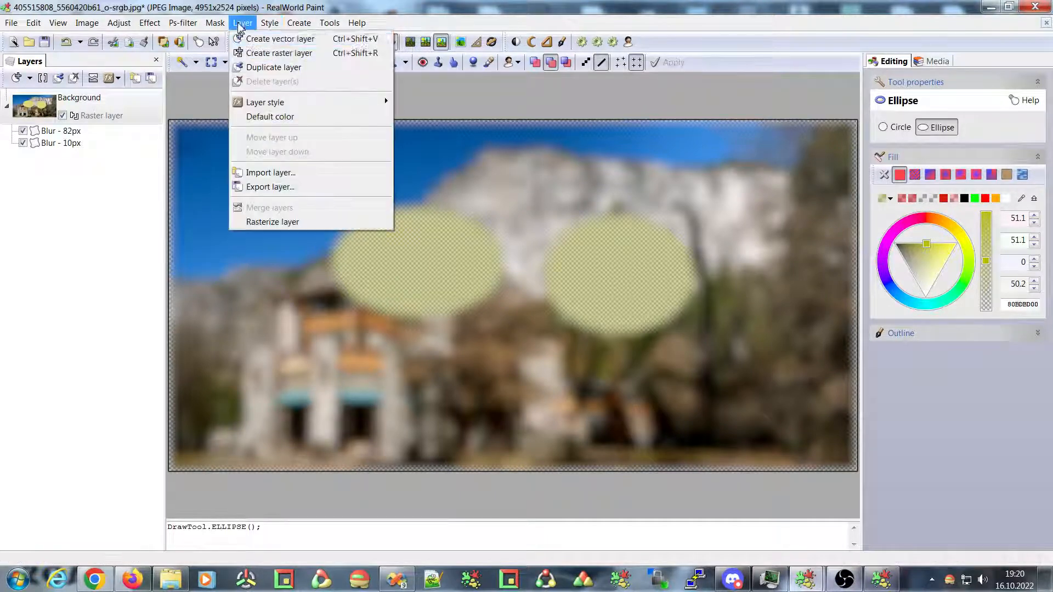
pyautogui.click(248, 117)
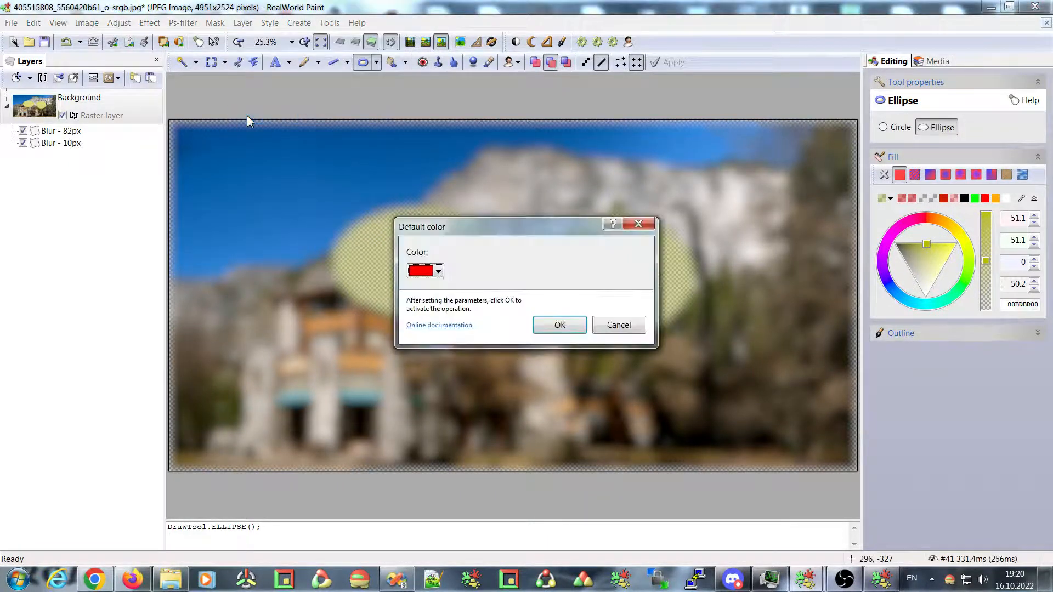
pyautogui.click(639, 223)
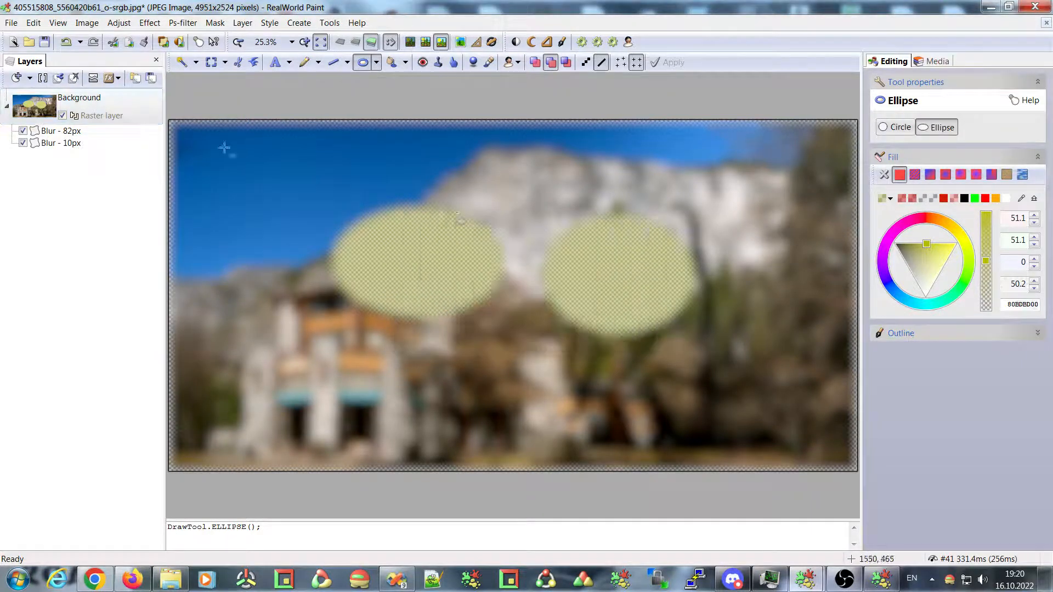
# - Examine the presets offered for the Background layer's 10 px Blur style
pyautogui.click(57, 144)
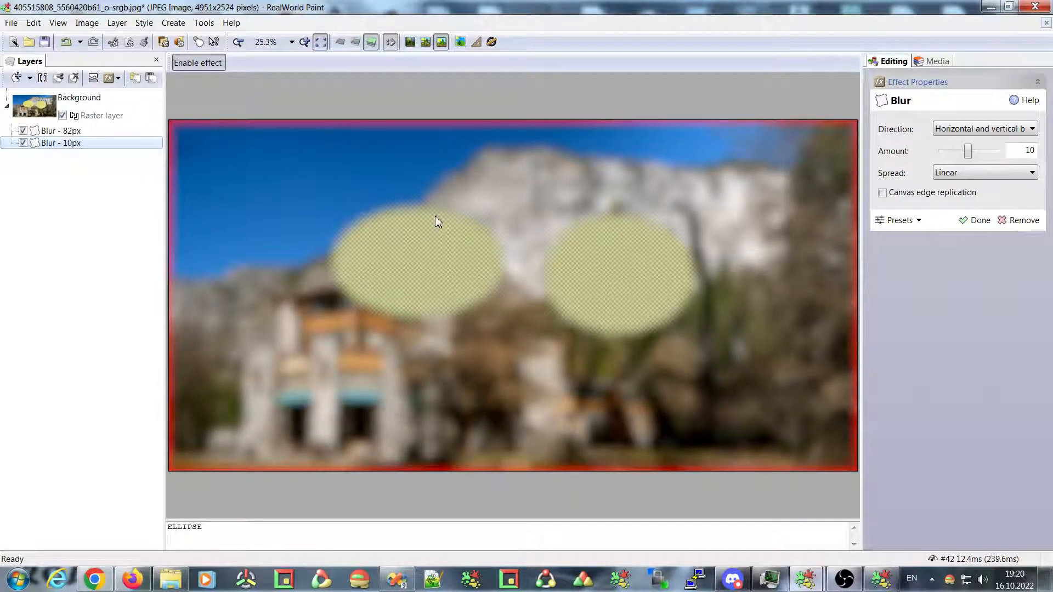
pyautogui.click(897, 220)
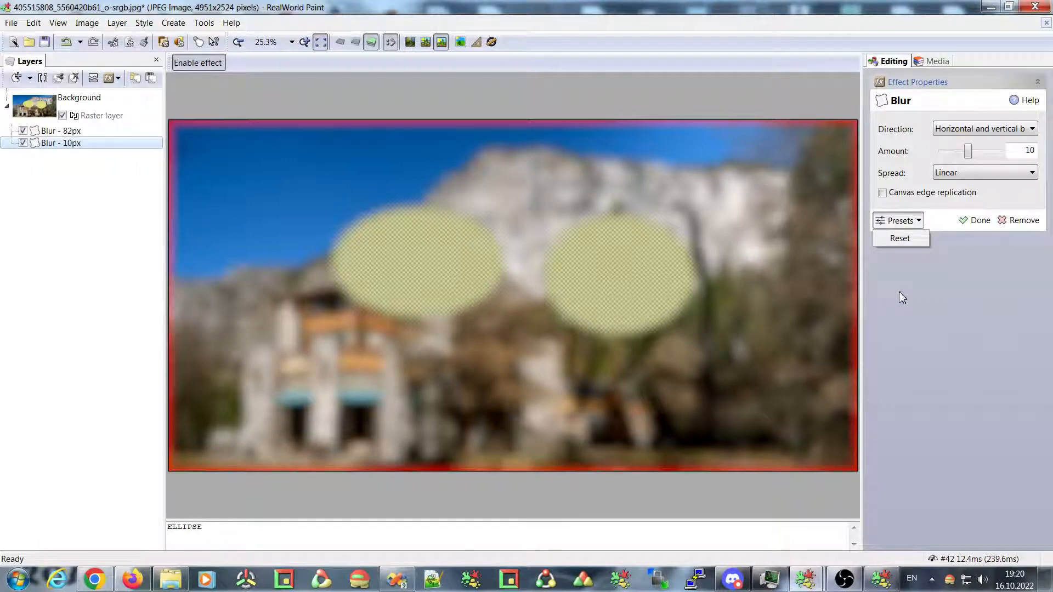
pyautogui.click(886, 221)
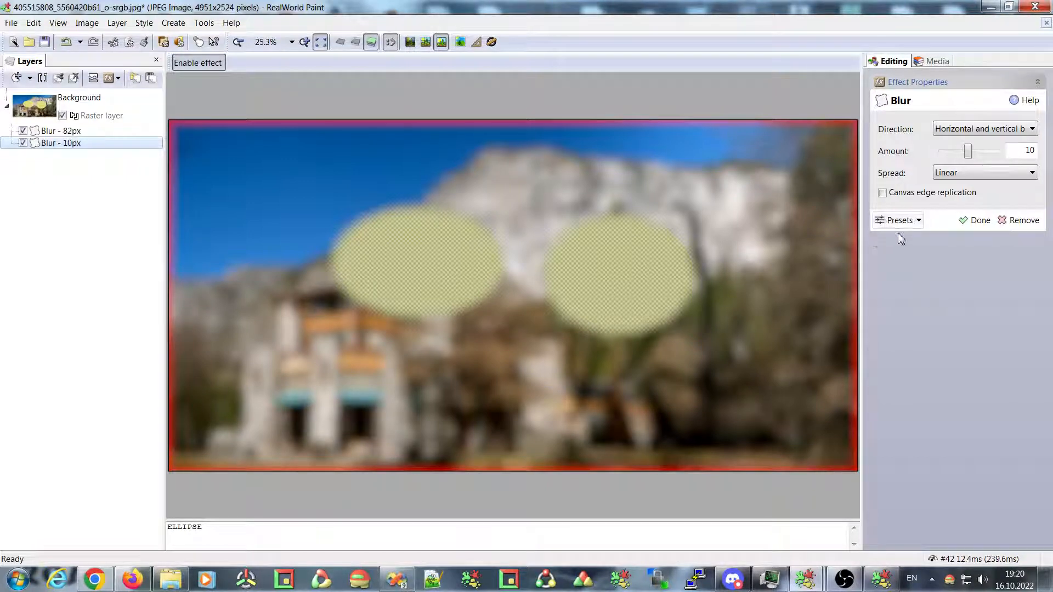
pyautogui.click(889, 220)
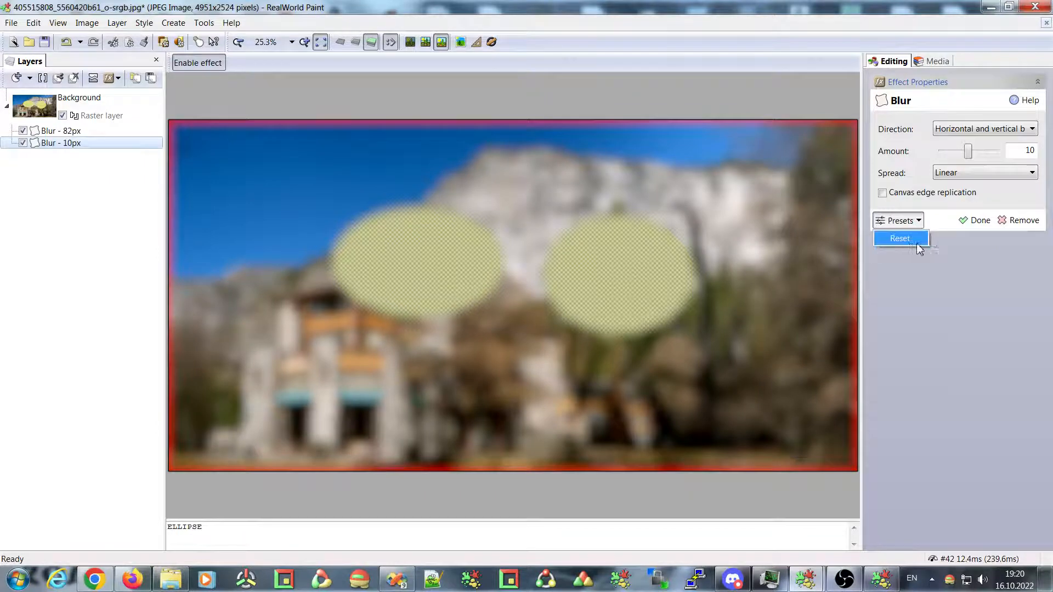
pyautogui.click(896, 220)
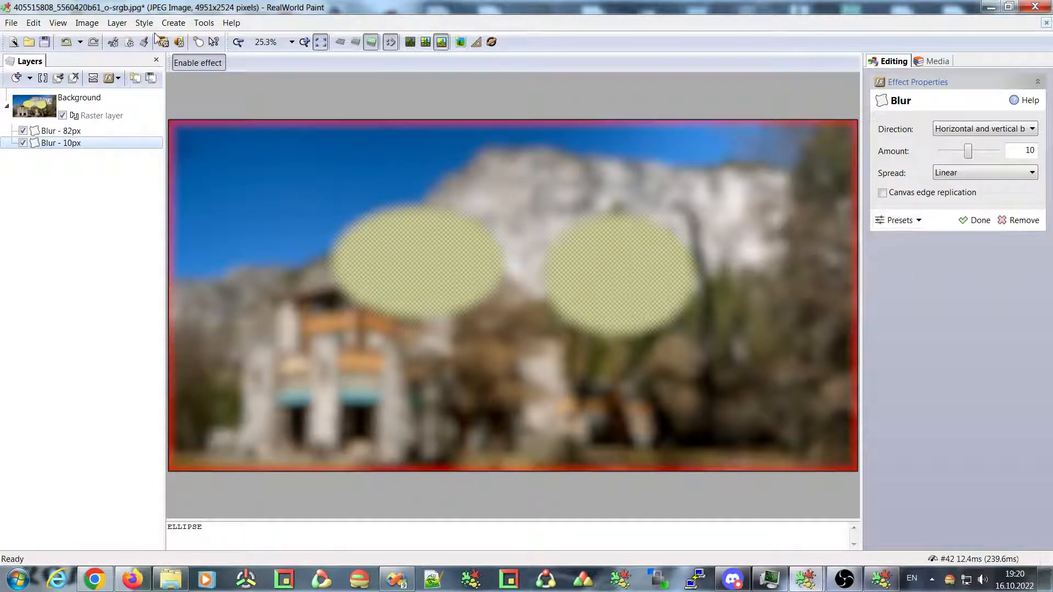
pyautogui.click(114, 24)
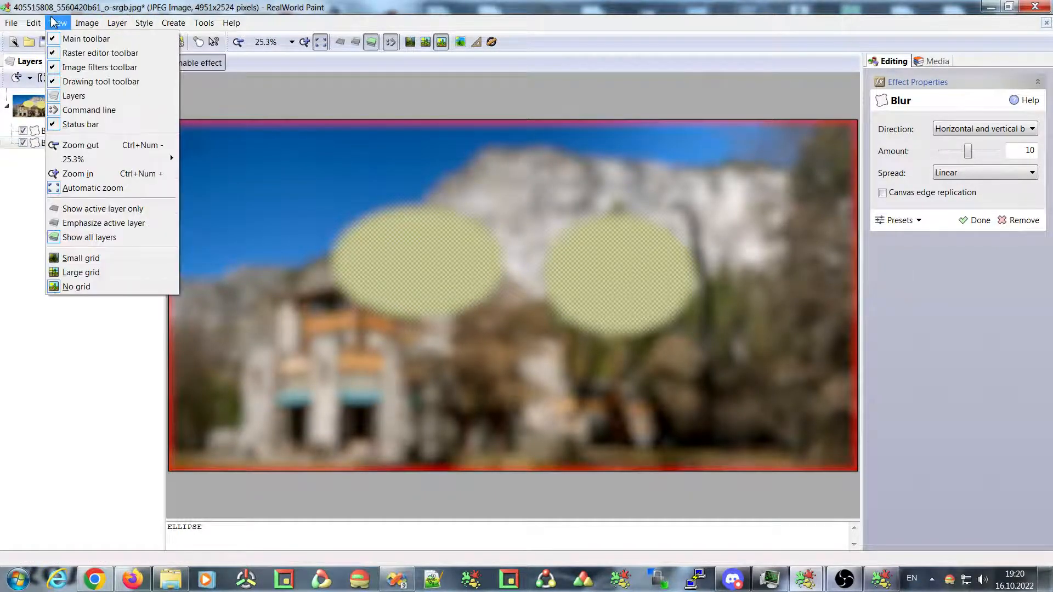
pyautogui.click(317, 219)
# - Preview Colorize on the Background layer with the tan, light grey and default settings, and cancel the adjustment
pyautogui.click(57, 108)
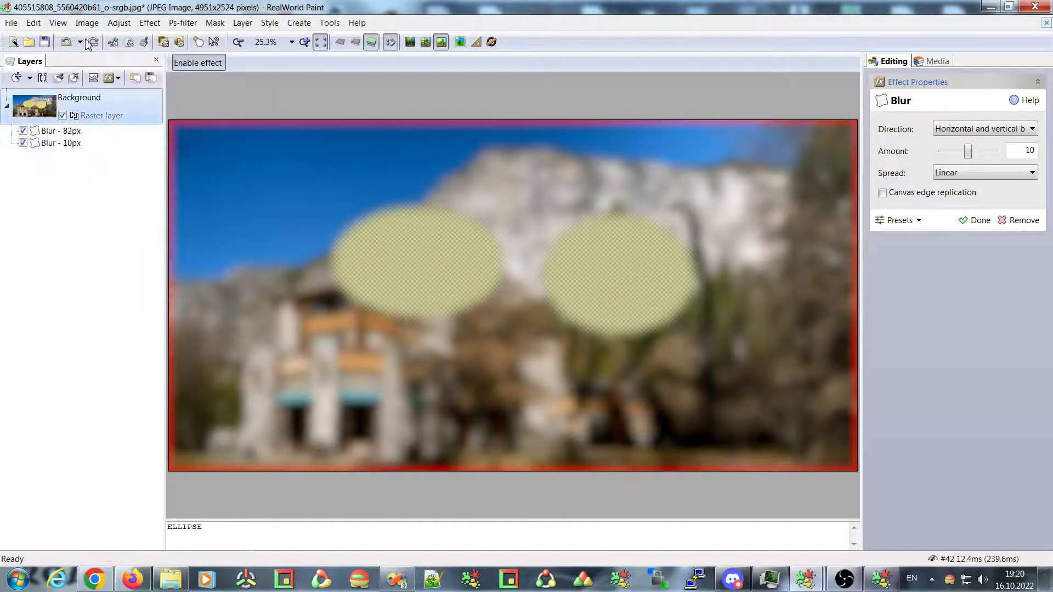
pyautogui.click(119, 23)
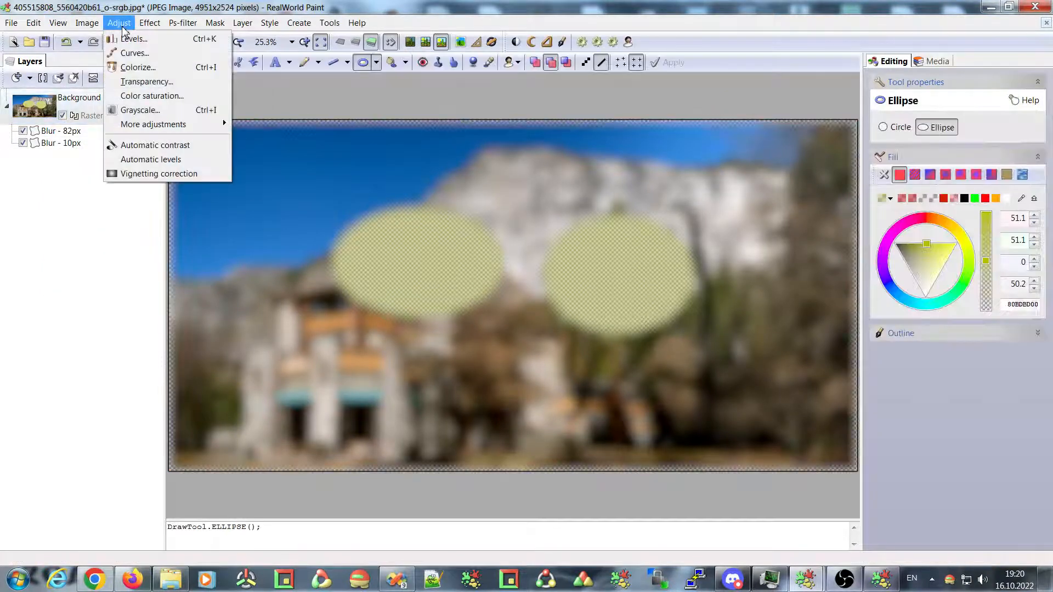
pyautogui.click(136, 70)
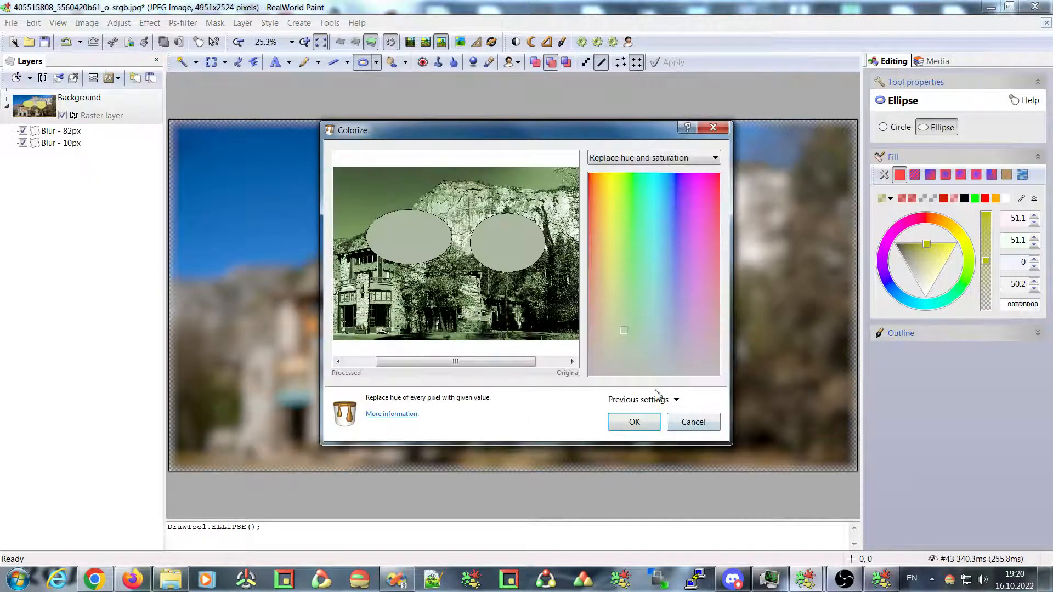
pyautogui.click(645, 402)
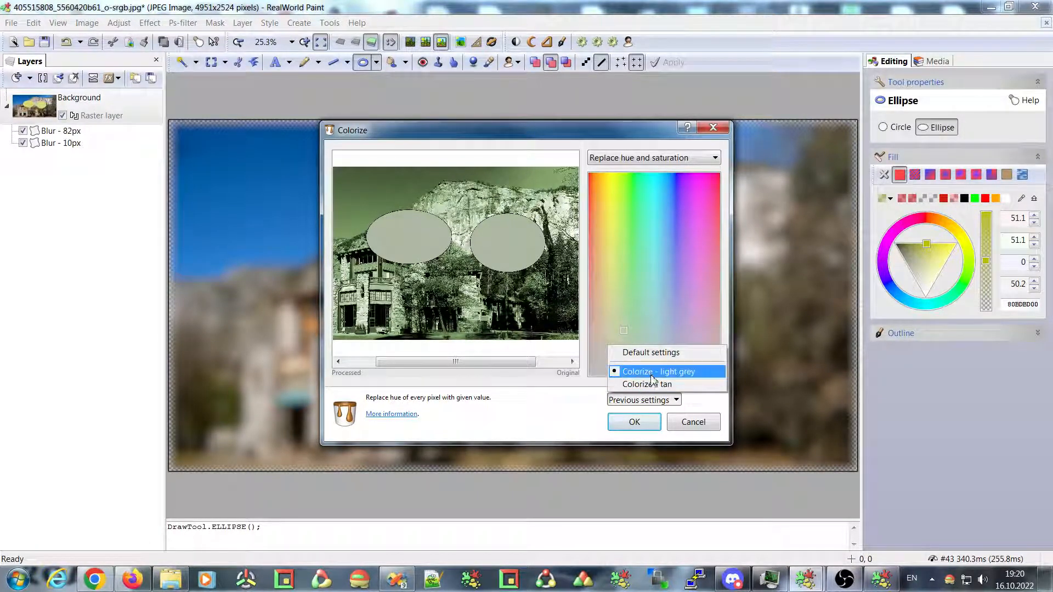
pyautogui.click(631, 383)
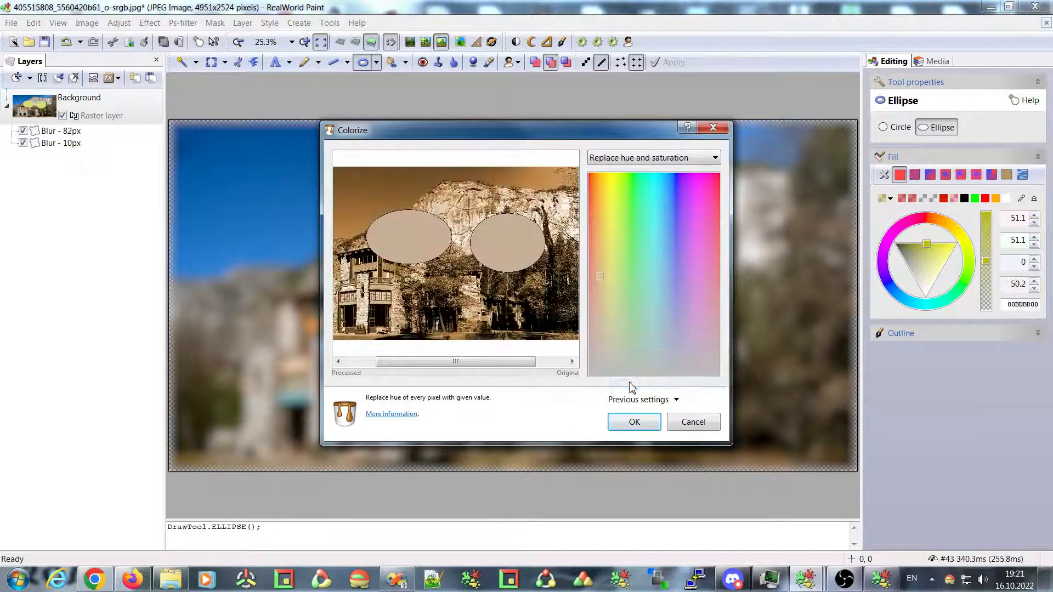
pyautogui.click(642, 400)
pyautogui.click(642, 368)
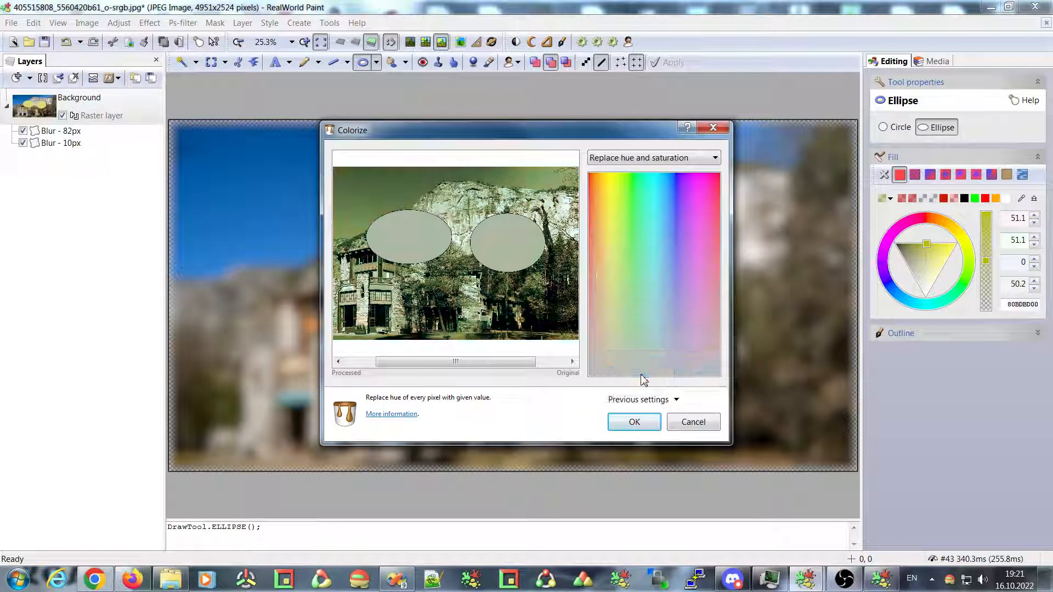
pyautogui.click(636, 399)
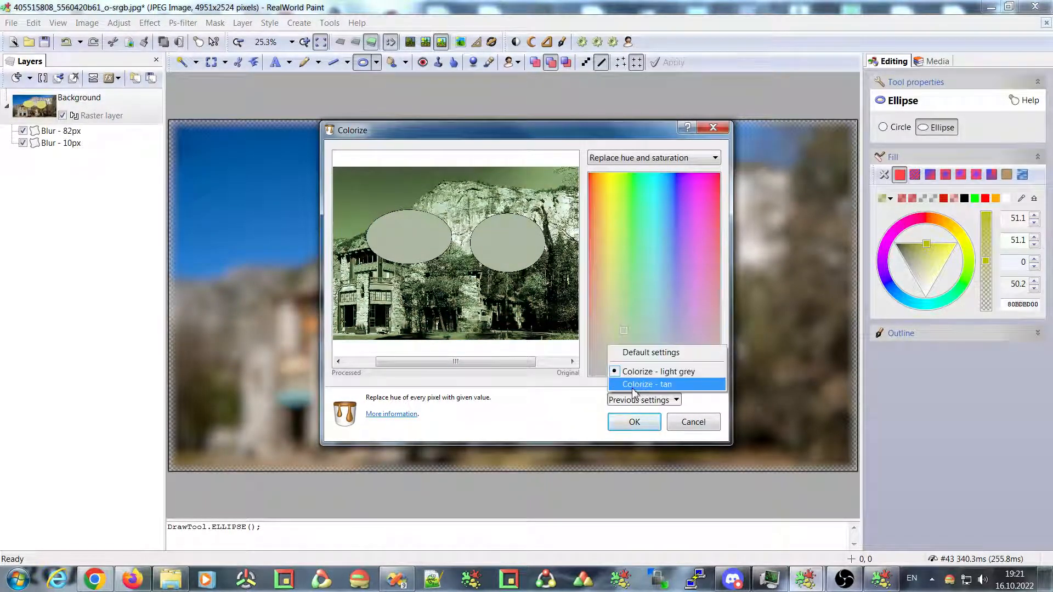
pyautogui.click(634, 385)
pyautogui.click(636, 399)
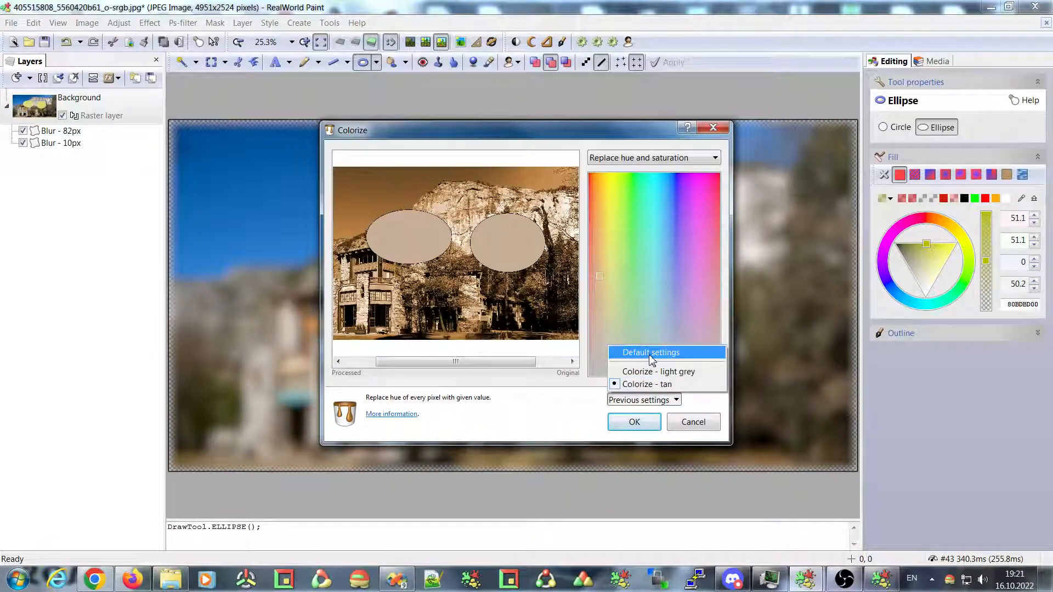
pyautogui.click(650, 354)
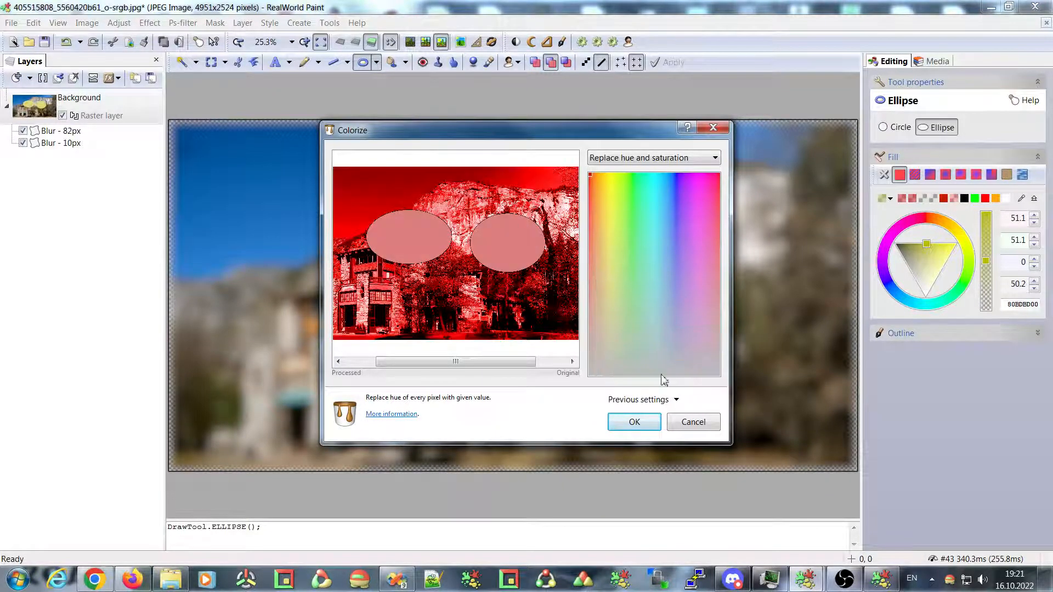
pyautogui.click(641, 399)
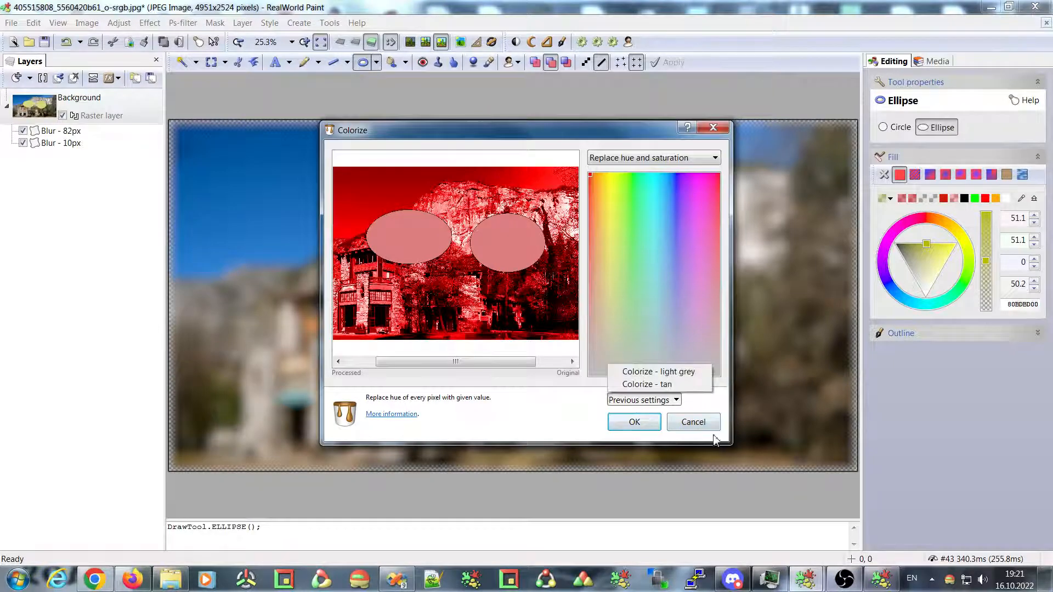
pyautogui.click(692, 421)
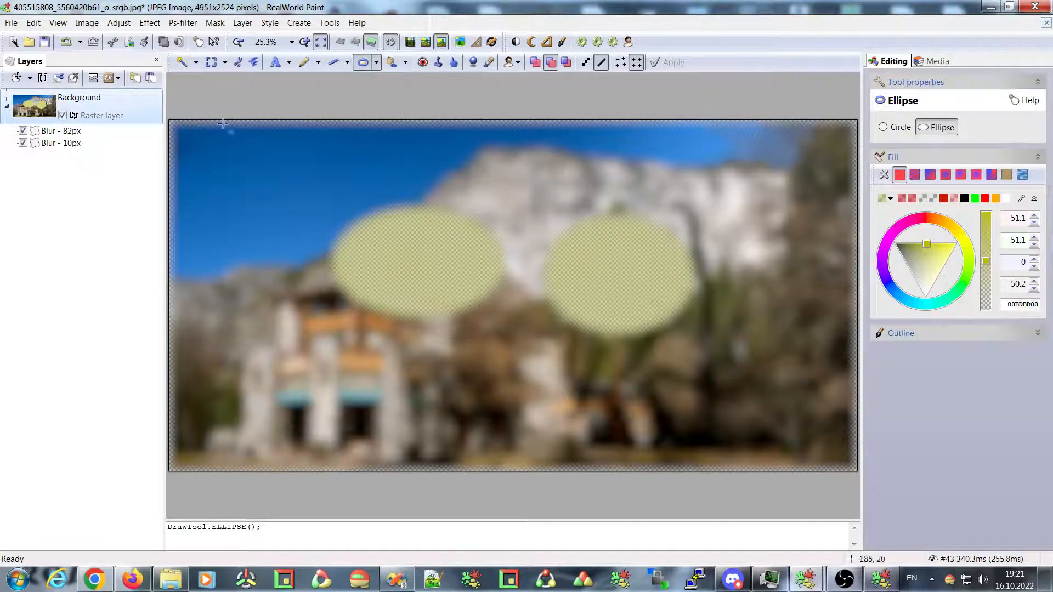
# - Examine the presets and the available style commands of the Background layer's 82 px Blur style without changing it
pyautogui.click(53, 134)
pyautogui.click(905, 220)
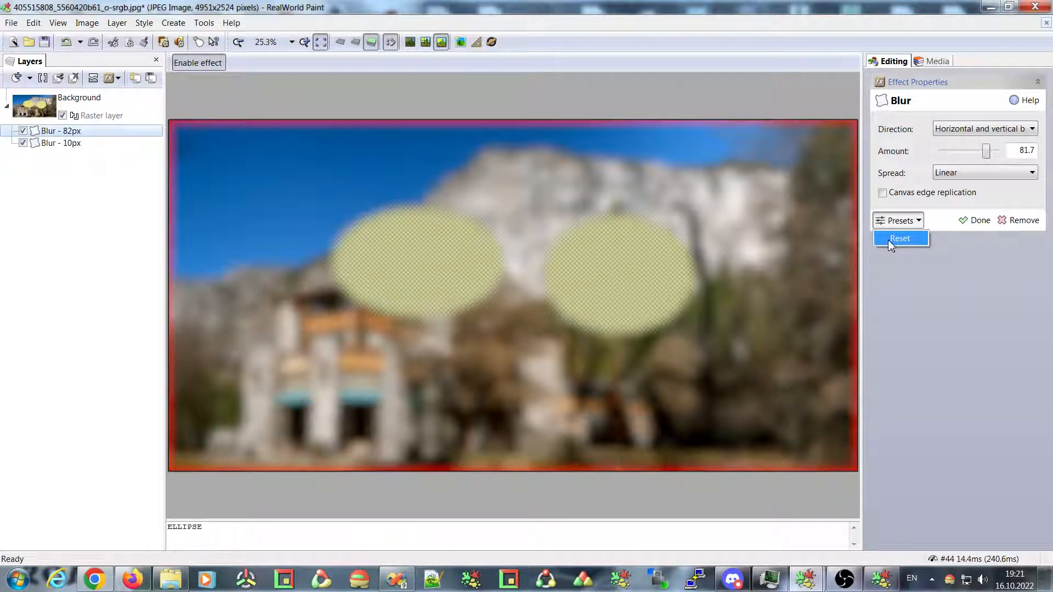
pyautogui.click(889, 241)
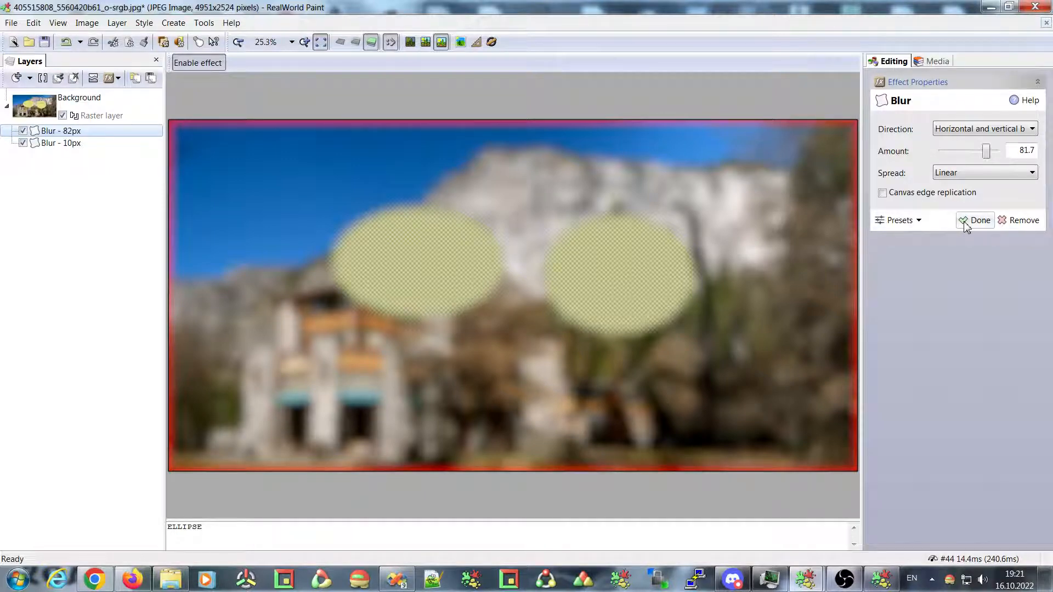
pyautogui.click(28, 105)
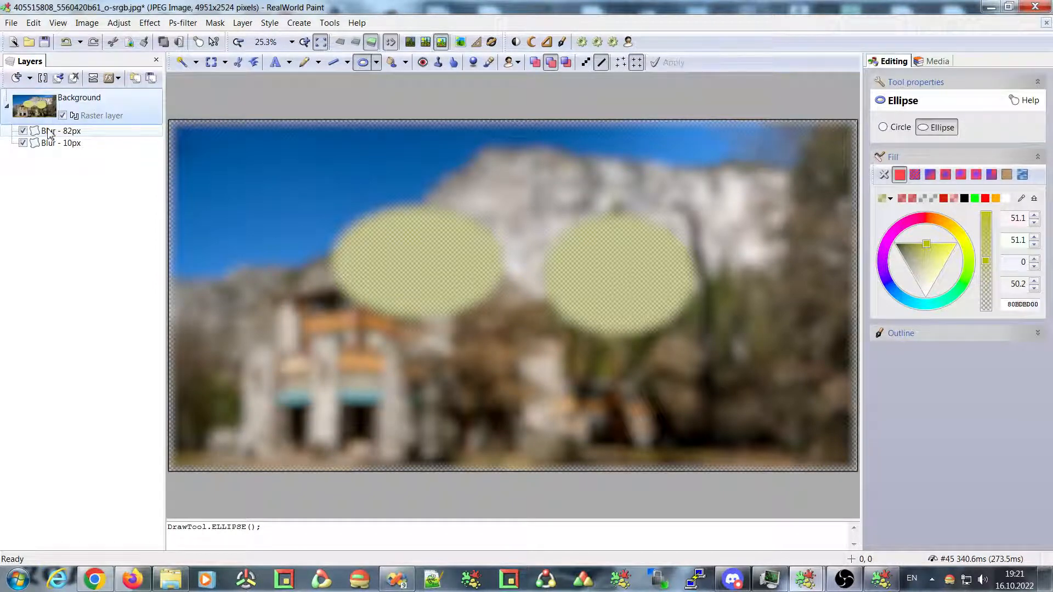
pyautogui.click(49, 132)
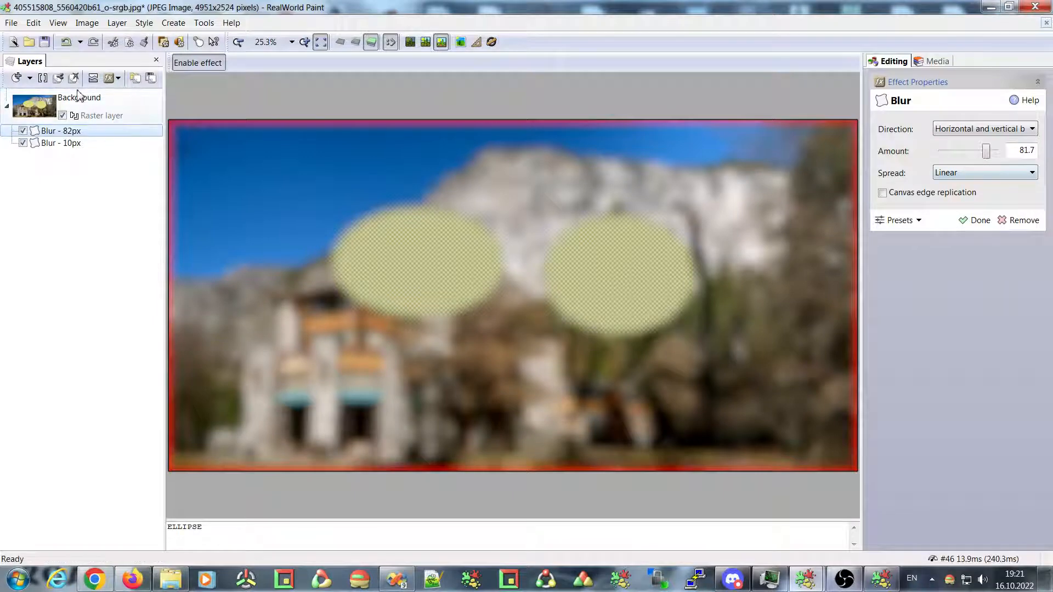
pyautogui.rightClick(46, 132)
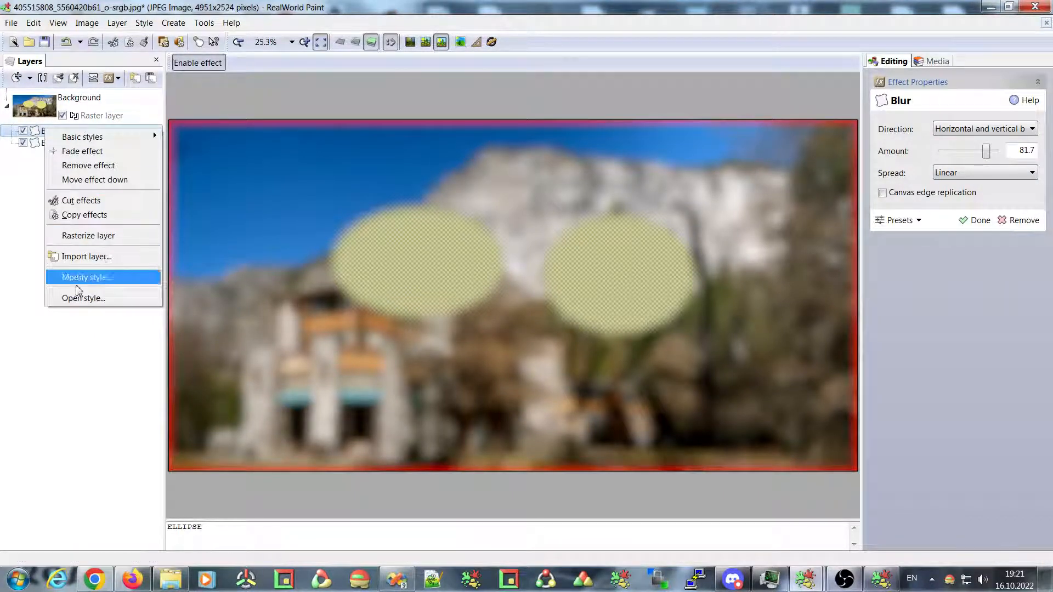
pyautogui.click(35, 104)
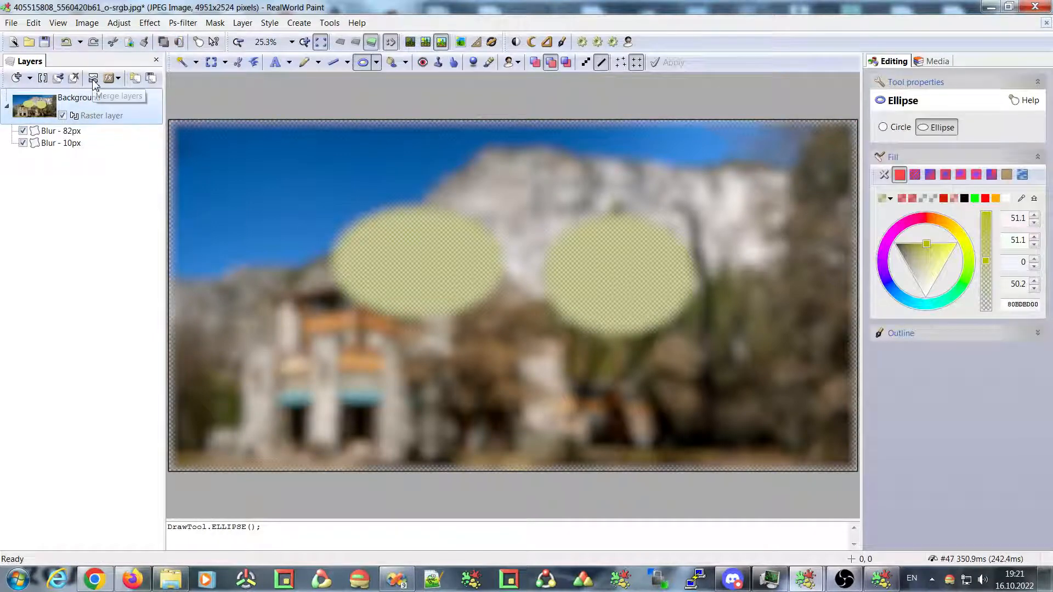
pyautogui.click(61, 132)
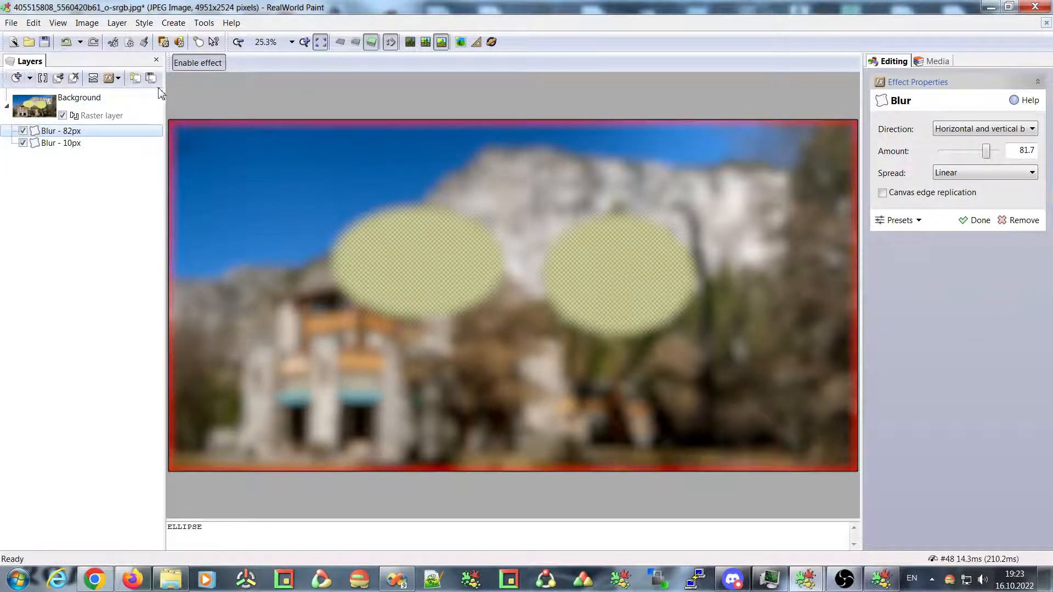
pyautogui.click(979, 221)
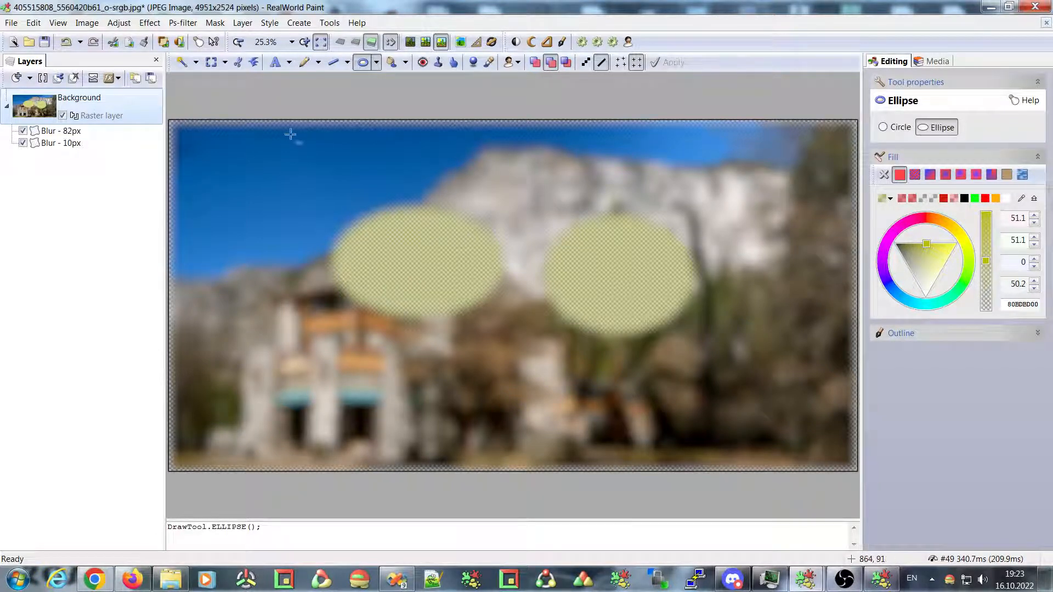
pyautogui.click(104, 132)
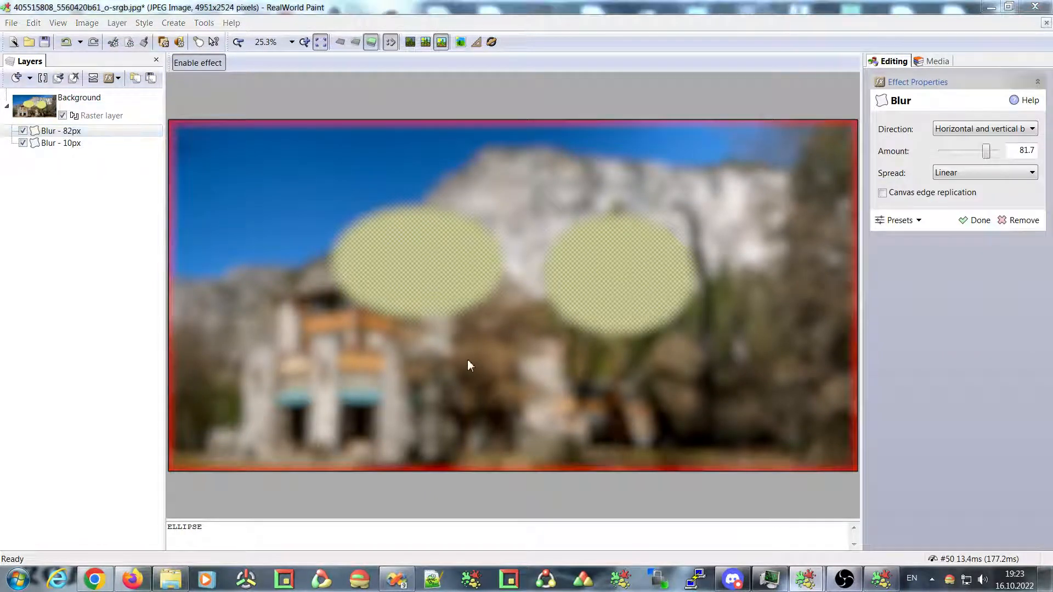
# - Close the photo without saving it and open the recent file blur.rli
pyautogui.hotkey('ctrl', 'w')
pyautogui.click(482, 303)
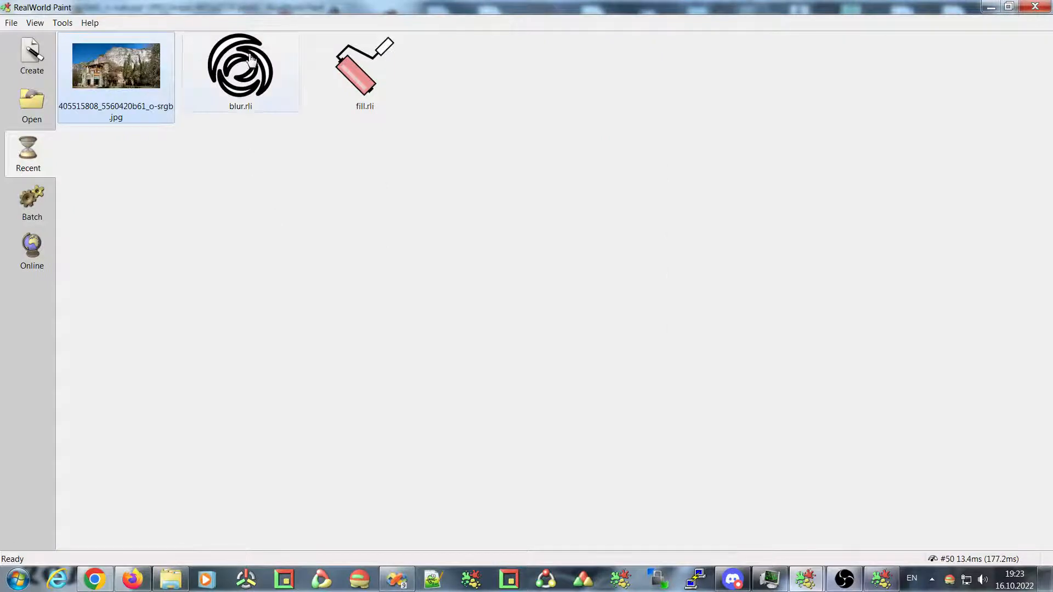
pyautogui.click(252, 58)
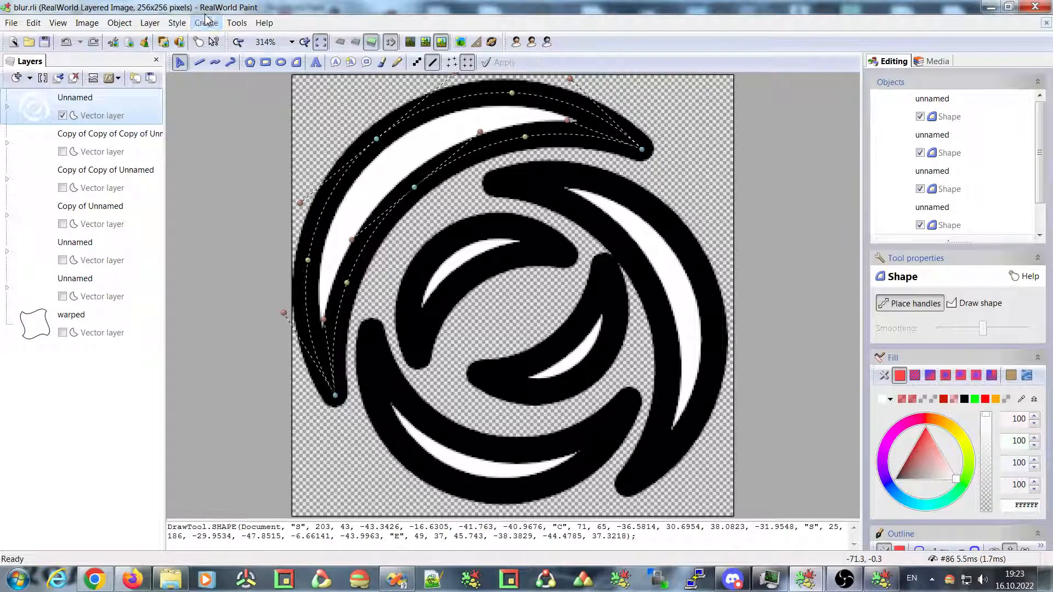
# - Add a Blur style to the visible vector layer, with the direction set to Radial blur and the amount to 0.8
pyautogui.click(177, 23)
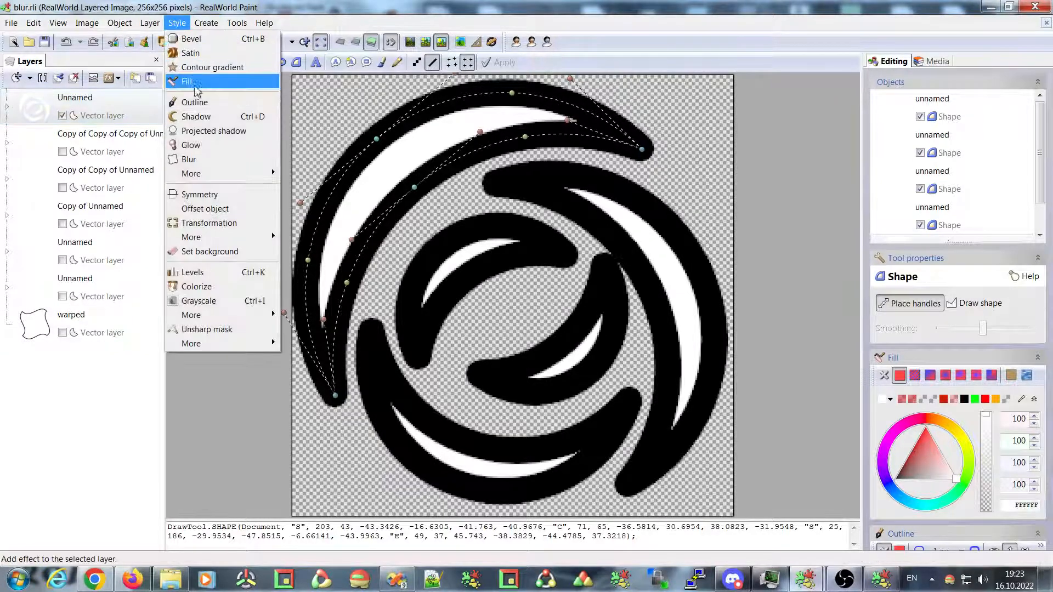
pyautogui.click(202, 160)
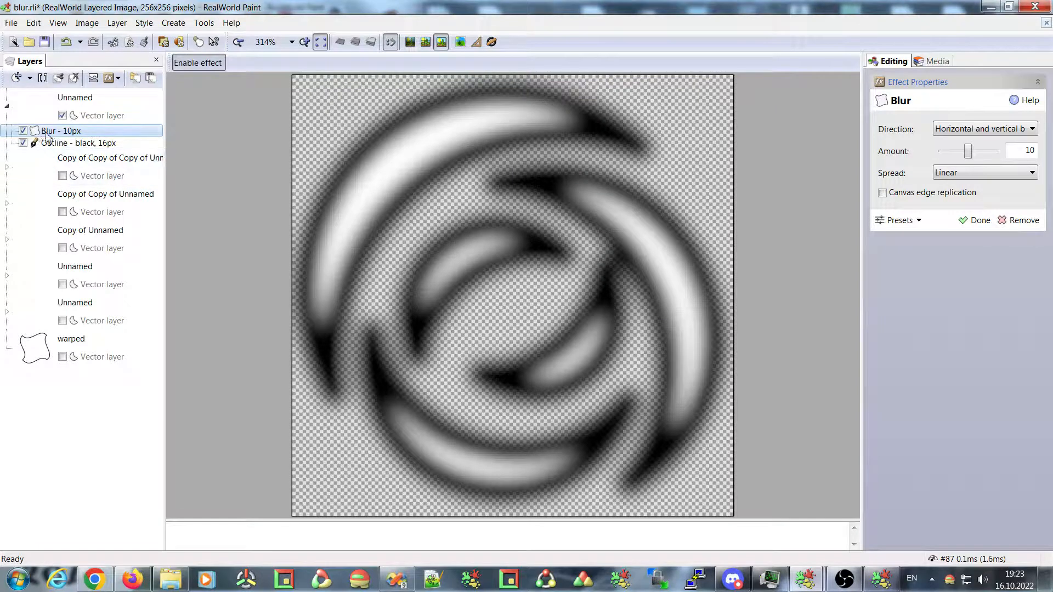
pyautogui.click(980, 130)
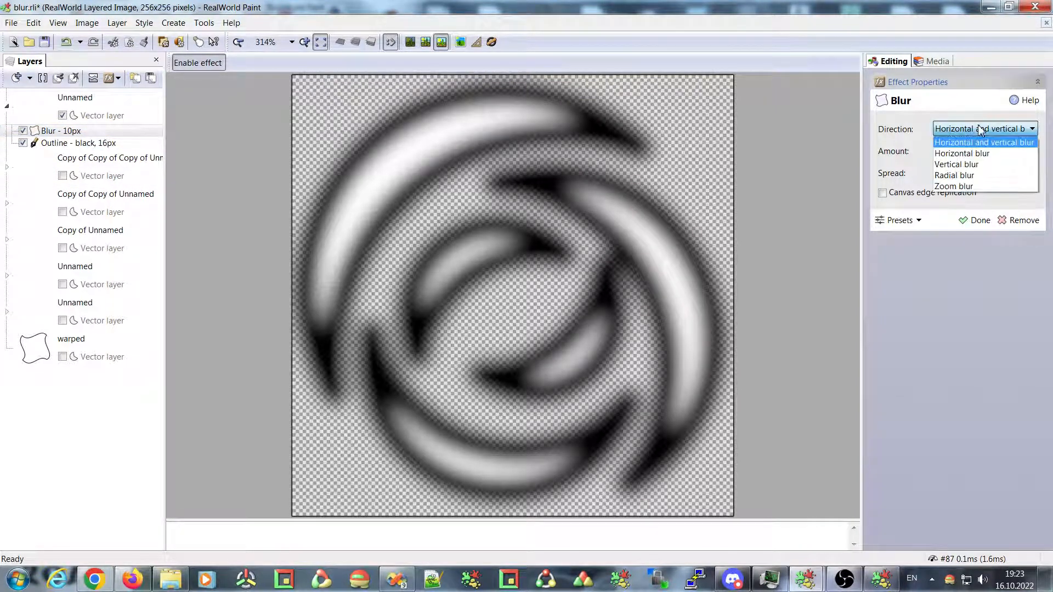
pyautogui.click(961, 182)
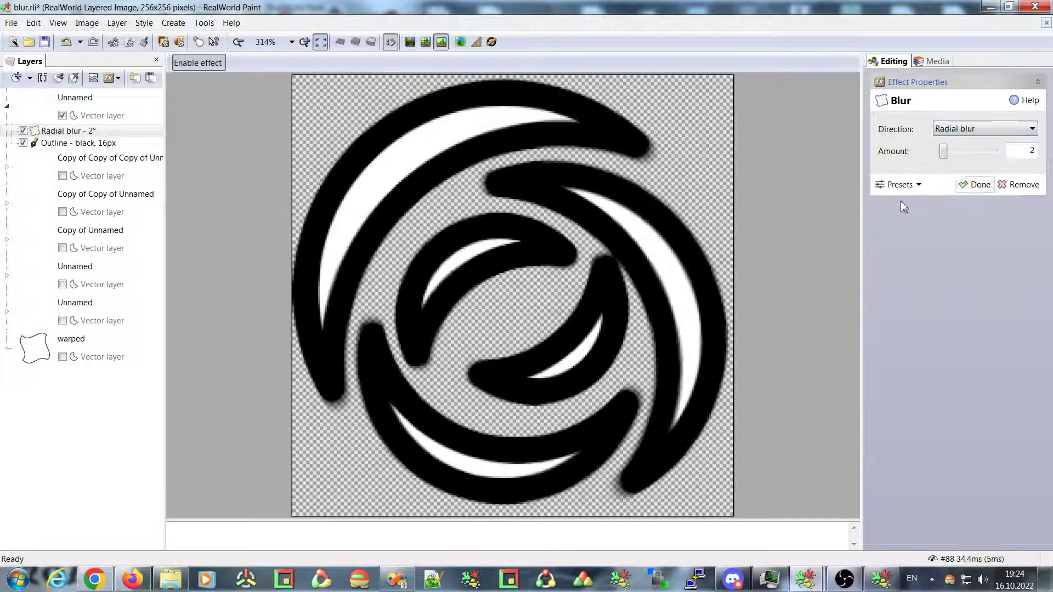
pyautogui.moveTo(943, 152); pyautogui.dragTo(985, 167)
pyautogui.moveTo(951, 164)
pyautogui.mouseDown()
pyautogui.moveTo(991, 164)
pyautogui.moveTo(943, 164)
pyautogui.mouseUp()
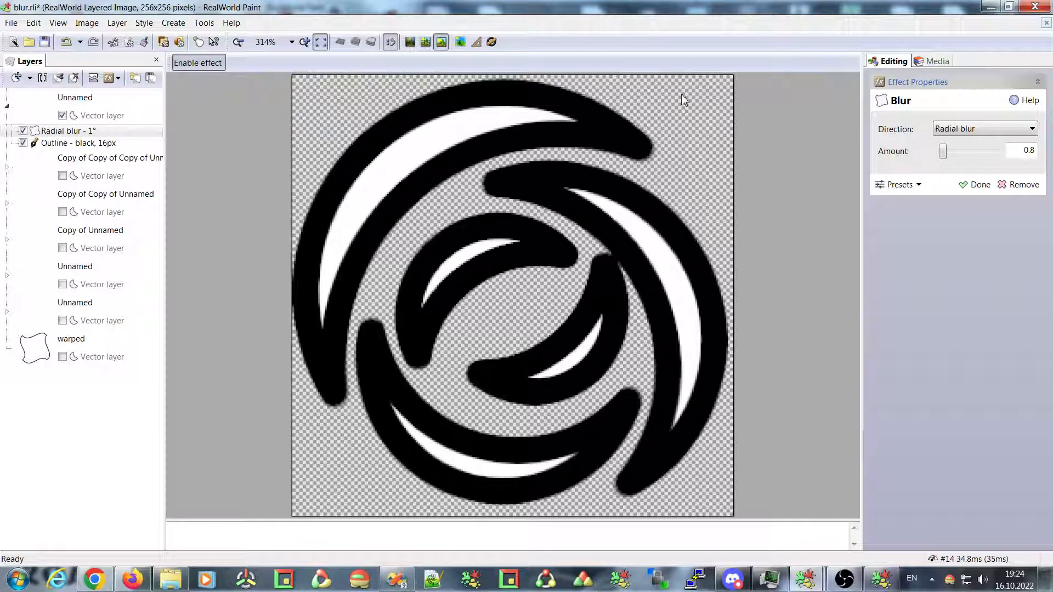
pyautogui.click(145, 24)
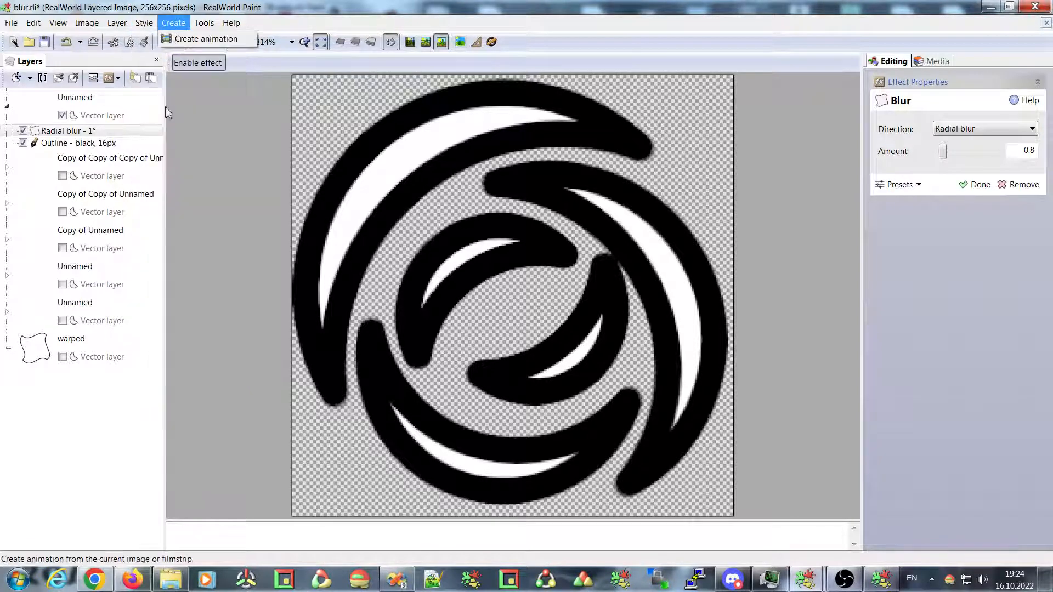
pyautogui.click(144, 23)
pyautogui.click(144, 23)
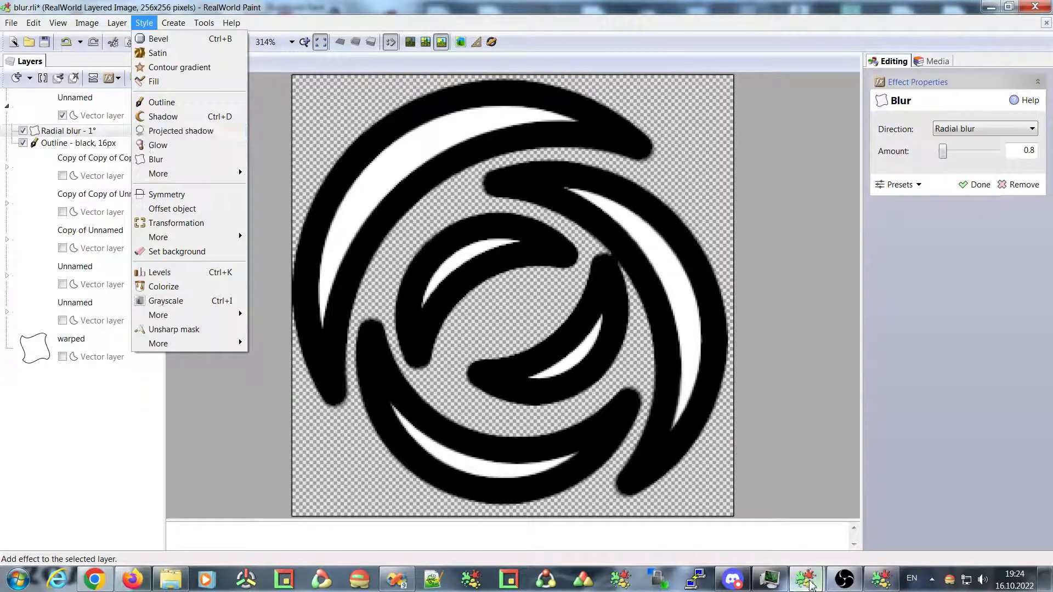
# - Compare the available style commands for the photo's raster layer with those for the vector layer in blur.rli
pyautogui.click(806, 580)
pyautogui.click(881, 579)
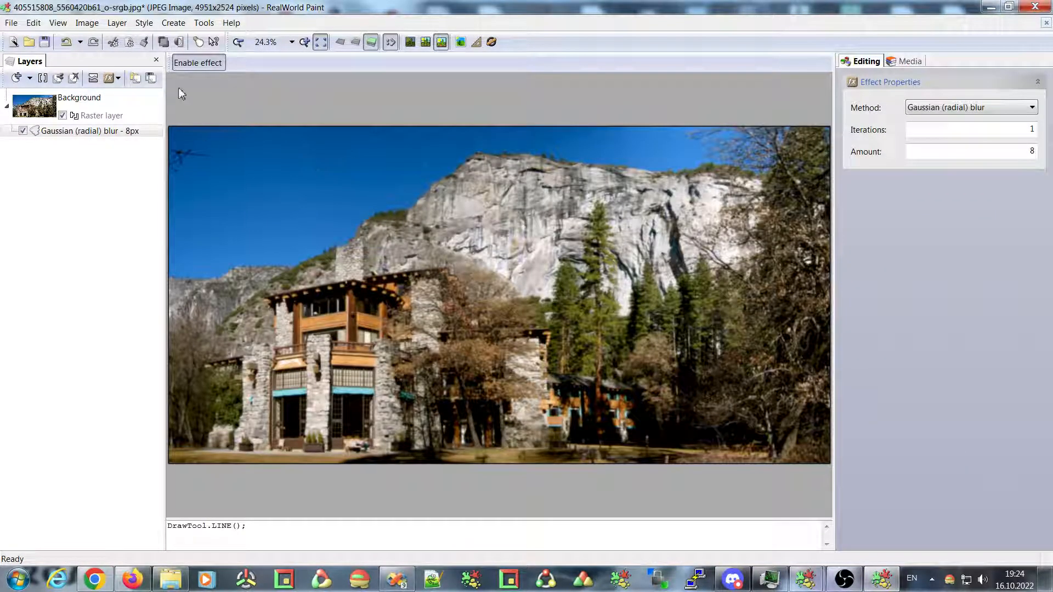
pyautogui.click(145, 23)
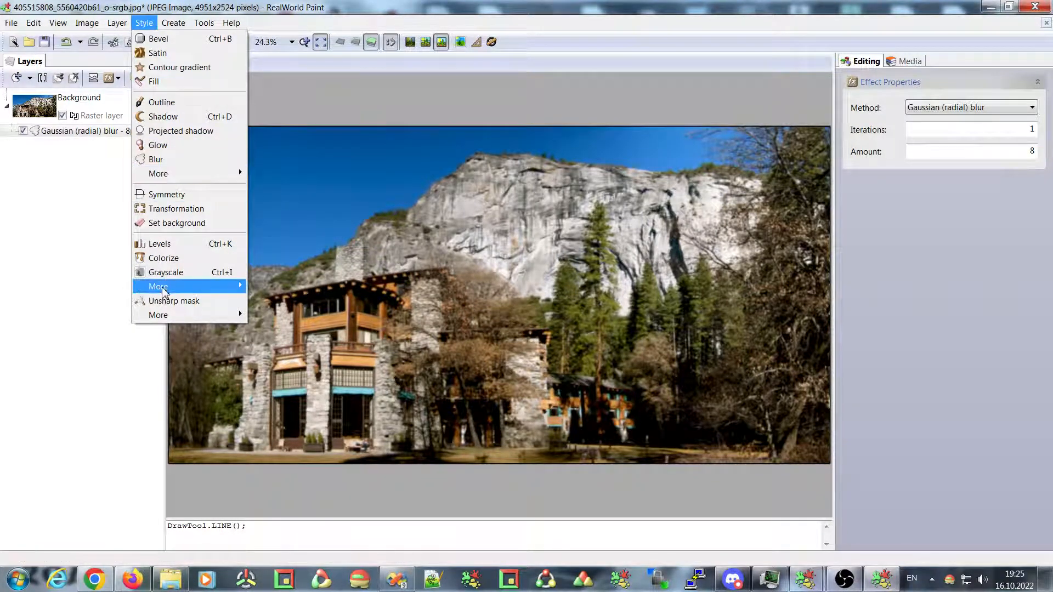
pyautogui.click(805, 580)
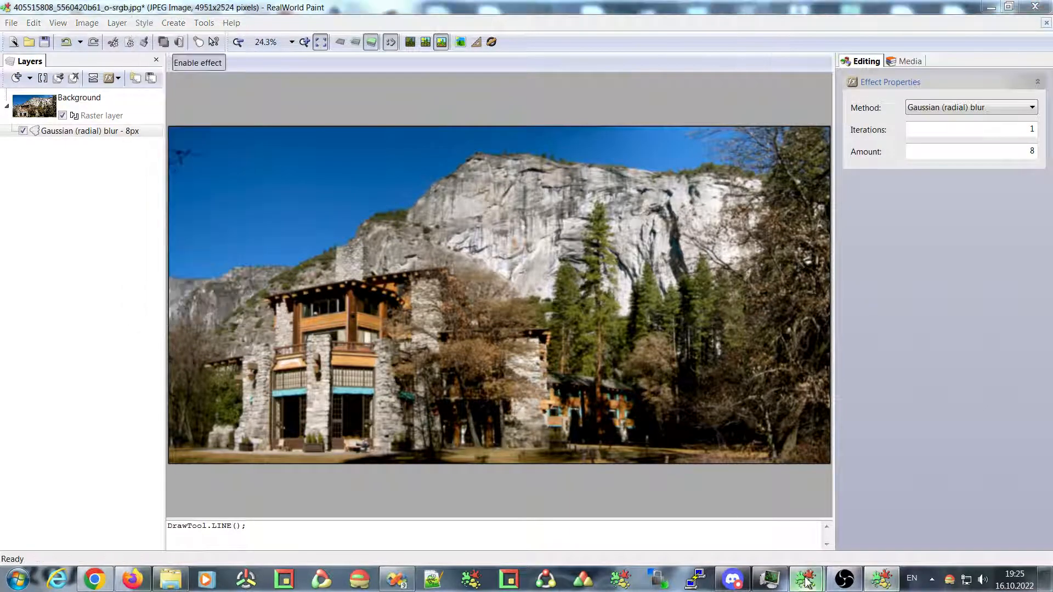
pyautogui.click(732, 510)
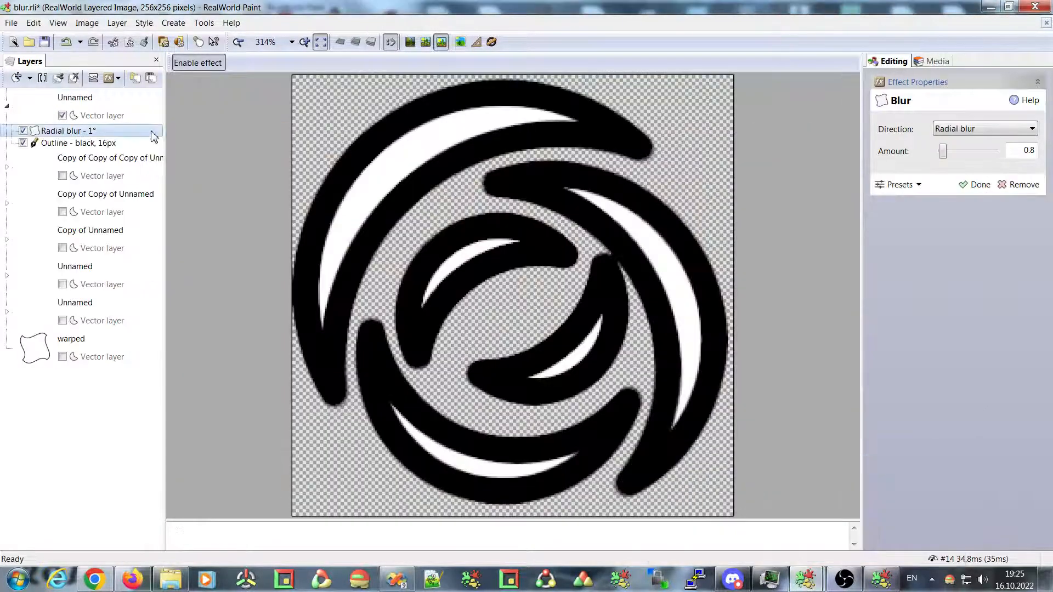
pyautogui.click(151, 24)
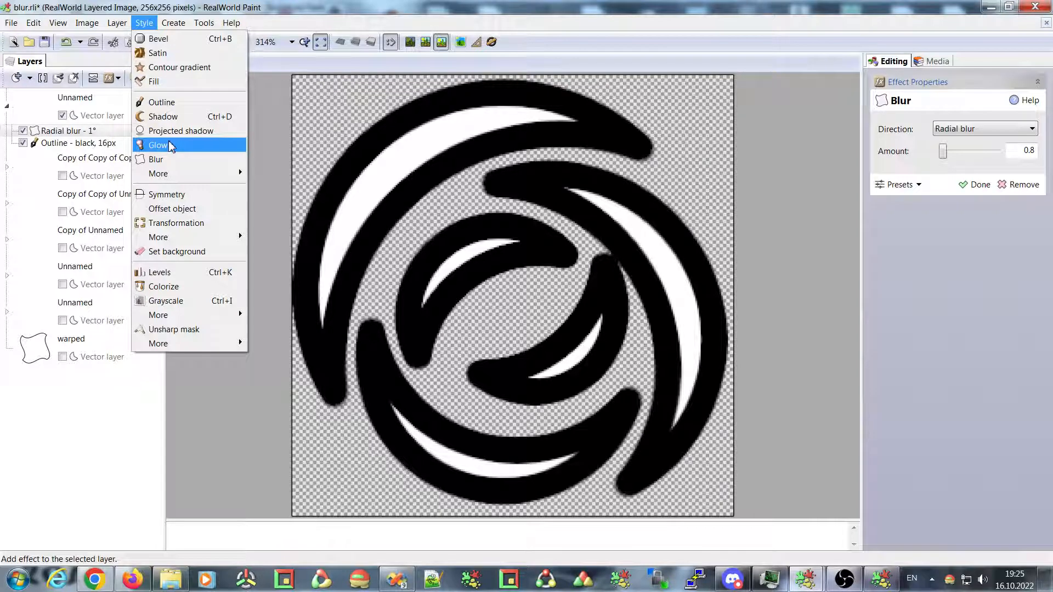
pyautogui.click(138, 15)
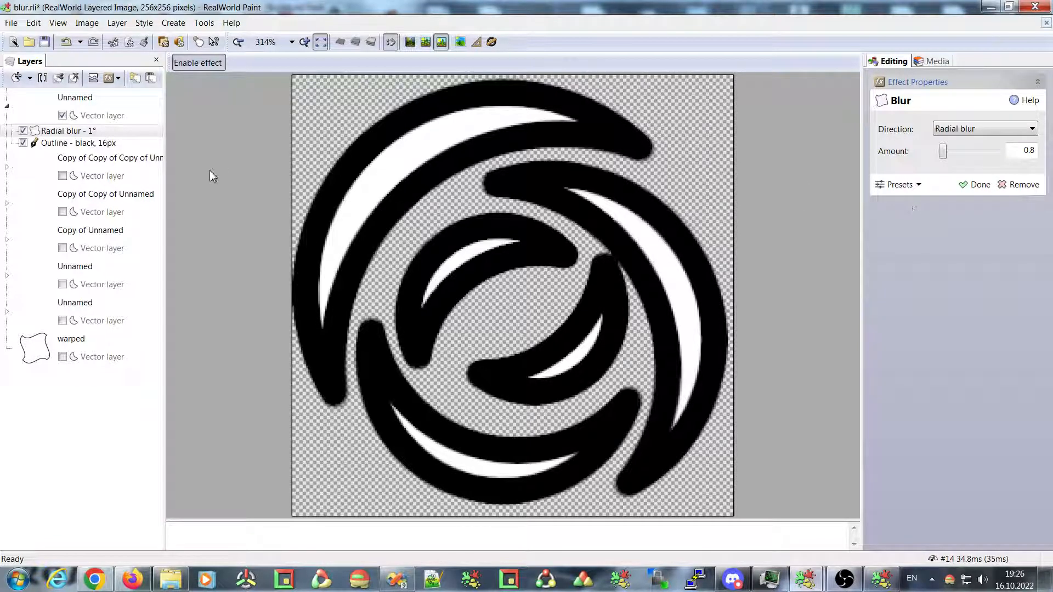
# - Move the large upper-left crescent of the blurred vector layer about 4 pixels right and 1 pixel down
pyautogui.click(37, 111)
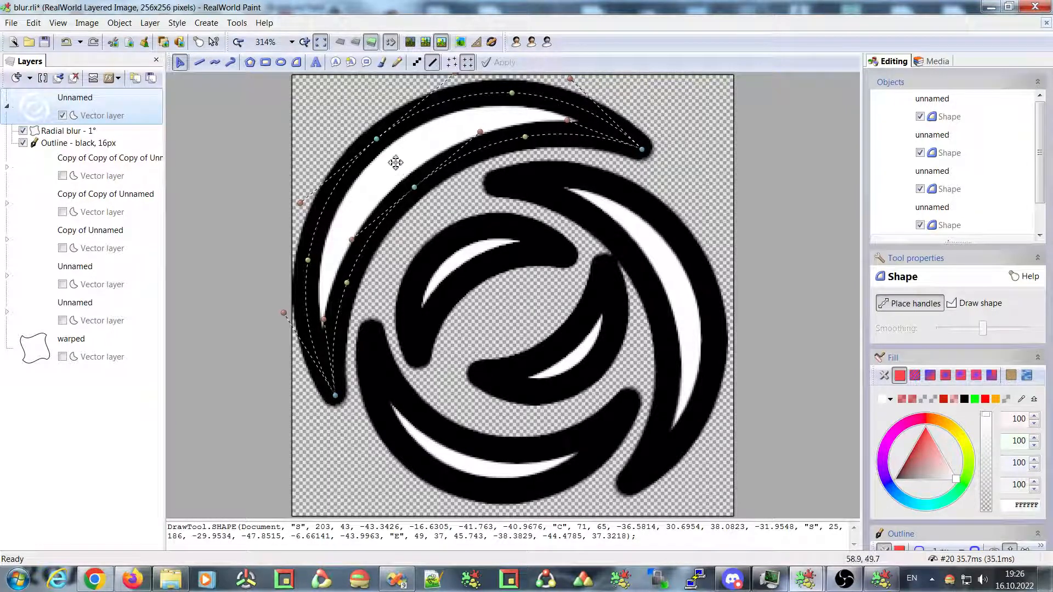
pyautogui.moveTo(395, 160); pyautogui.dragTo(403, 162)
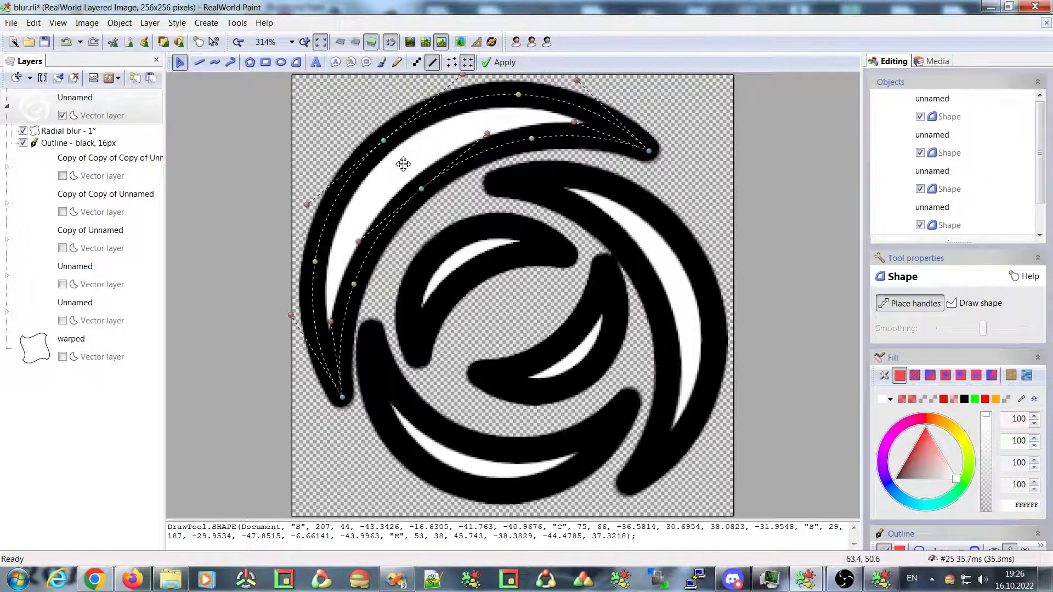
pyautogui.click(176, 22)
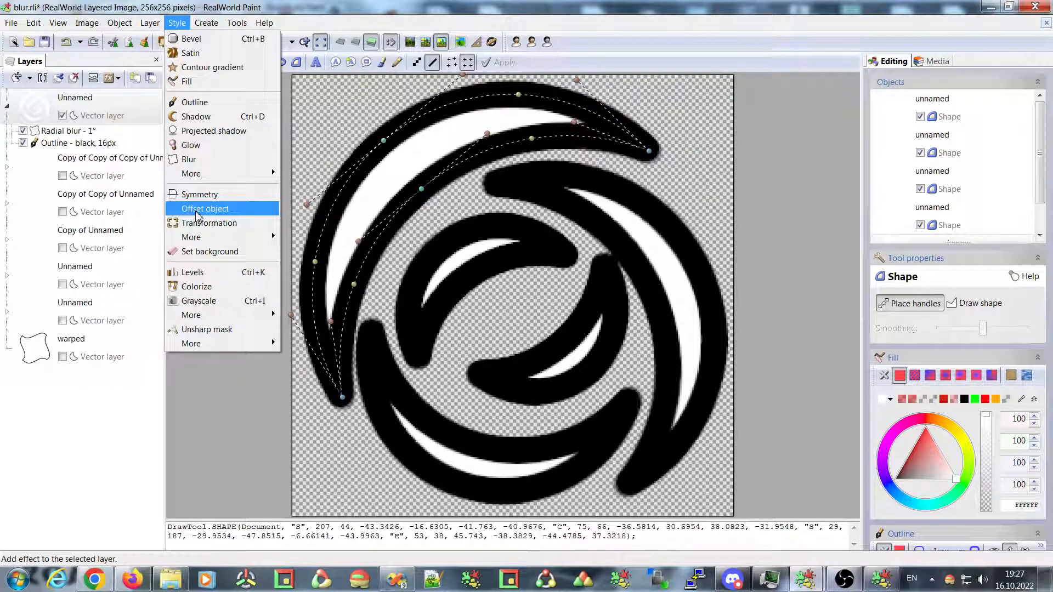
pyautogui.click(245, 7)
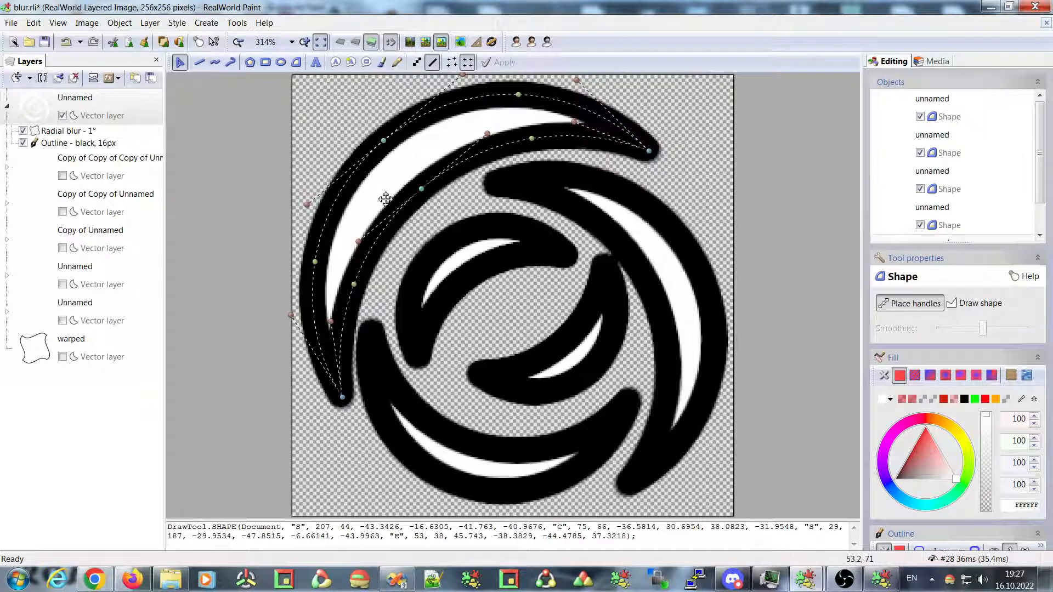
# - Insert a new vector layer above the blurred one and add a Tahoma 12 text bubble reading "asjhdgalfg"
pyautogui.click(26, 78)
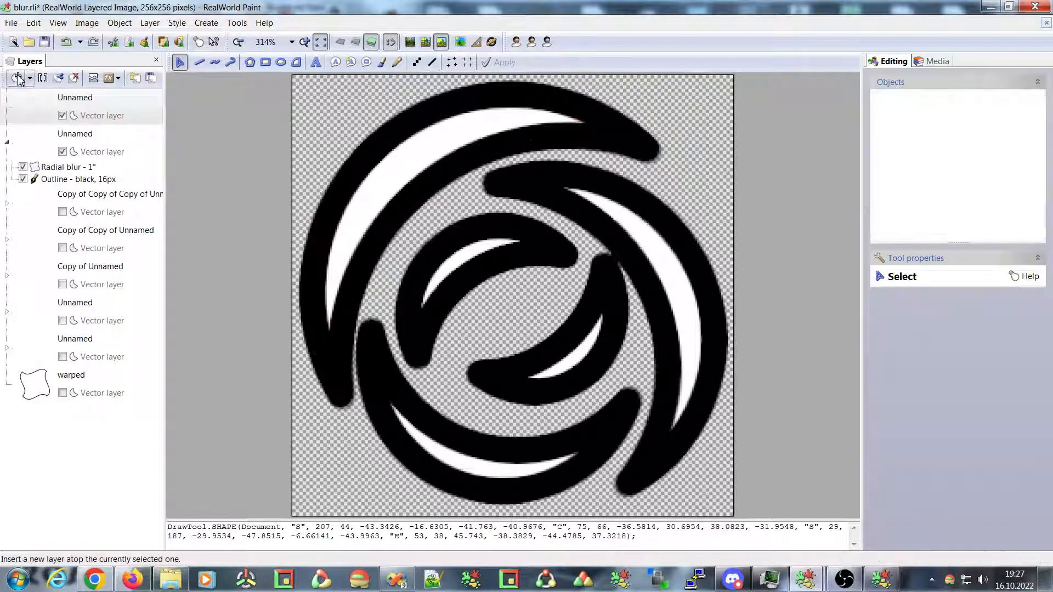
pyautogui.click(335, 62)
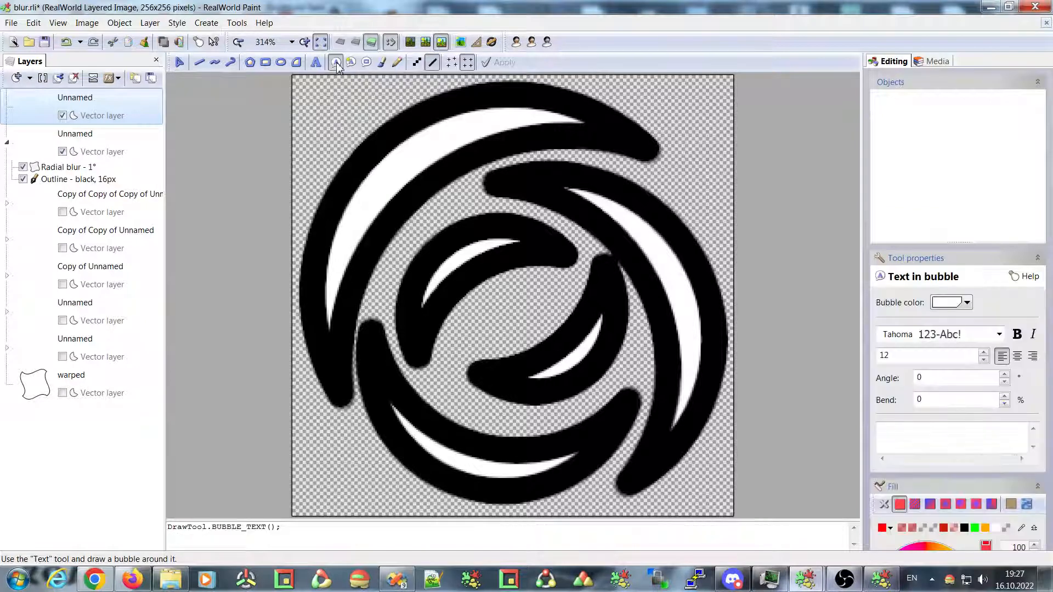
pyautogui.click(391, 166)
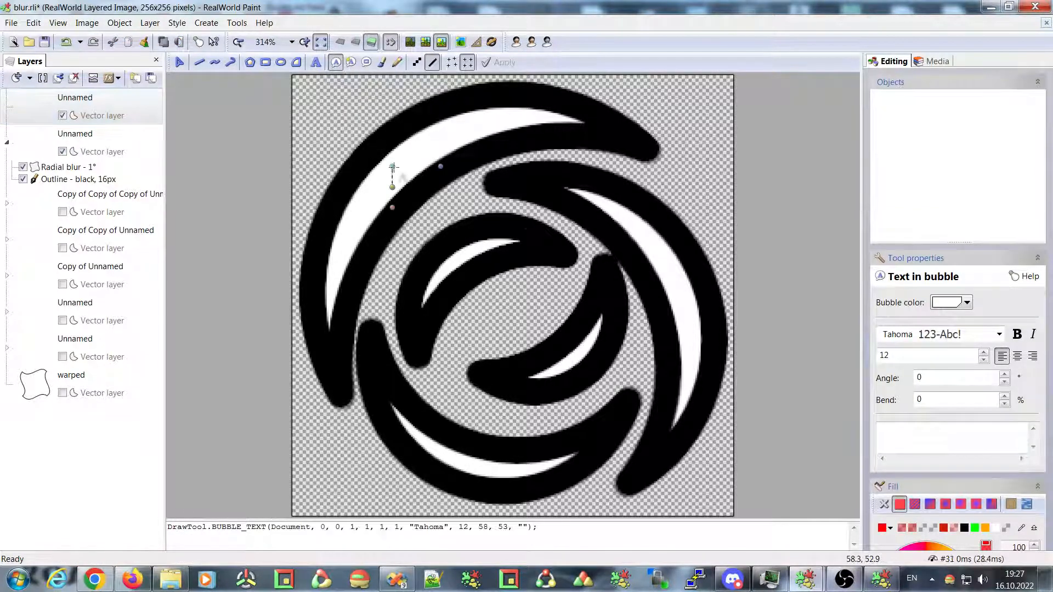
pyautogui.write('asjhdgalfg')
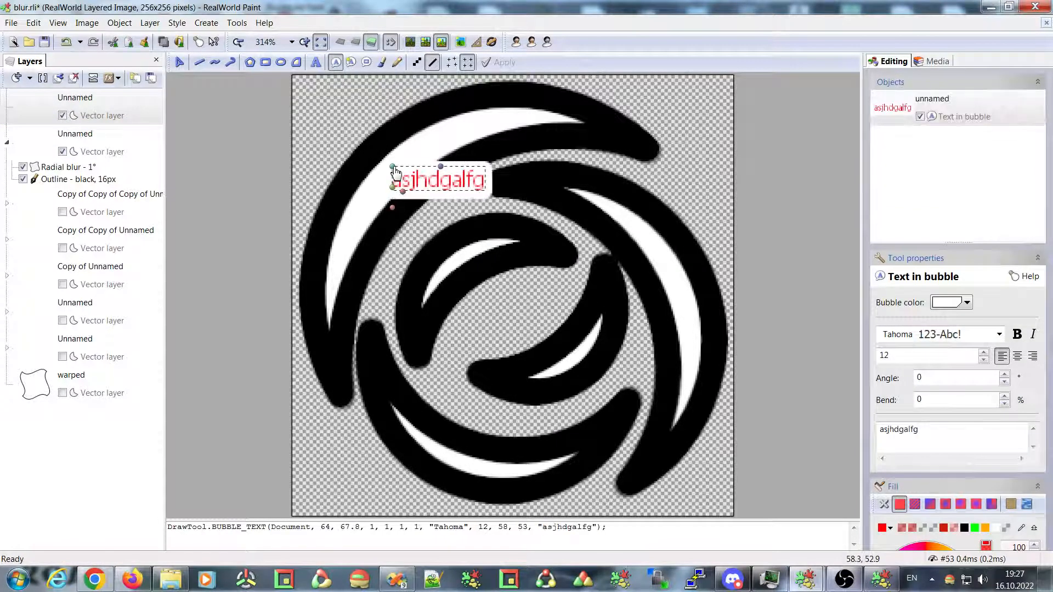
# - Move the text bubble onto the inner left crescent and point its tail at that crescent's upper edge
pyautogui.moveTo(394, 168); pyautogui.dragTo(495, 154)
pyautogui.moveTo(404, 192); pyautogui.dragTo(540, 226)
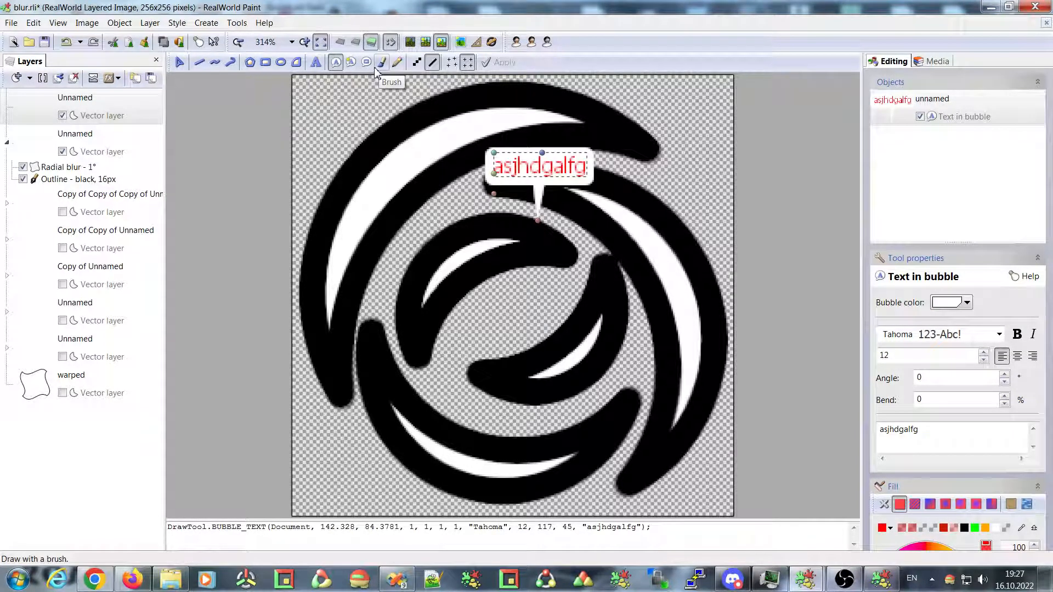
pyautogui.moveTo(534, 166); pyautogui.dragTo(423, 278)
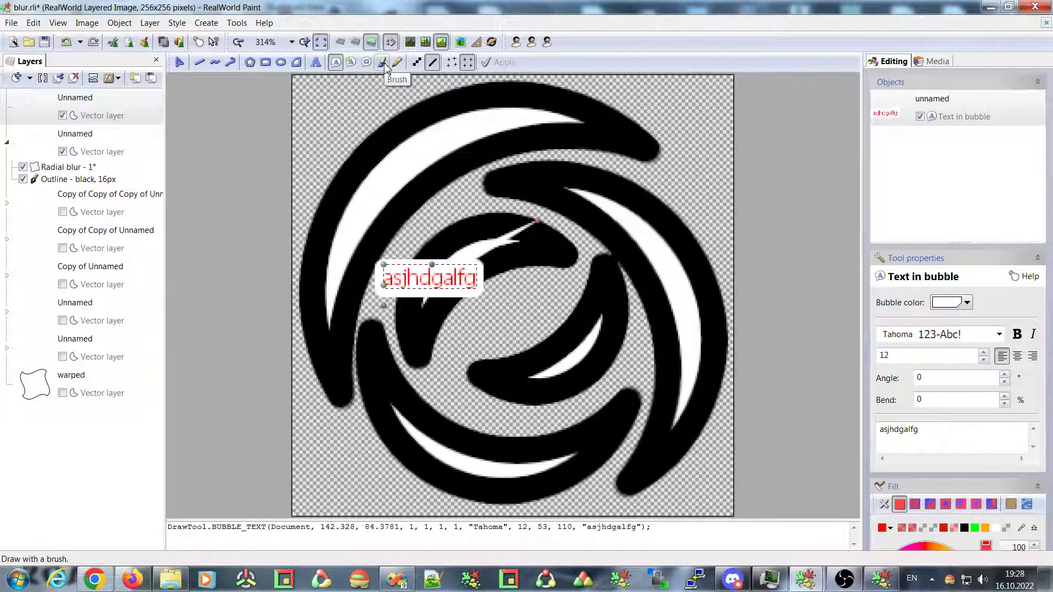
# - Paint two red strokes with the 30-pixel grass brush, one winding across the upper crescents and one along the lower crescent
pyautogui.click(382, 63)
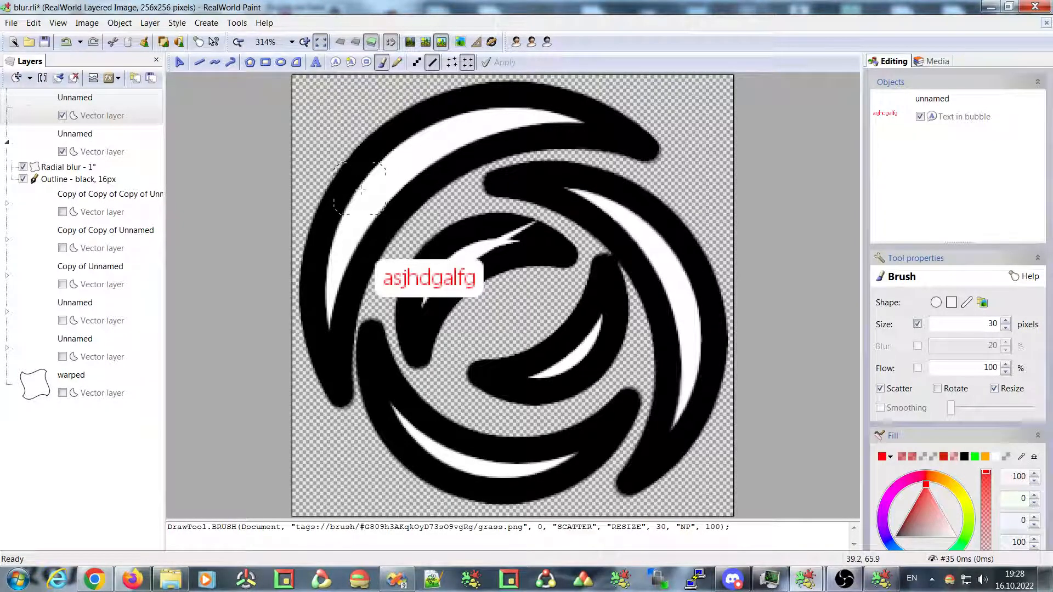
pyautogui.moveTo(362, 205)
pyautogui.mouseDown()
pyautogui.moveTo(395, 163)
pyautogui.moveTo(431, 140)
pyautogui.moveTo(522, 142)
pyautogui.moveTo(565, 171)
pyautogui.moveTo(570, 202)
pyautogui.moveTo(553, 276)
pyautogui.moveTo(574, 336)
pyautogui.moveTo(646, 304)
pyautogui.moveTo(680, 227)
pyautogui.moveTo(670, 168)
pyautogui.moveTo(658, 107)
pyautogui.mouseUp()
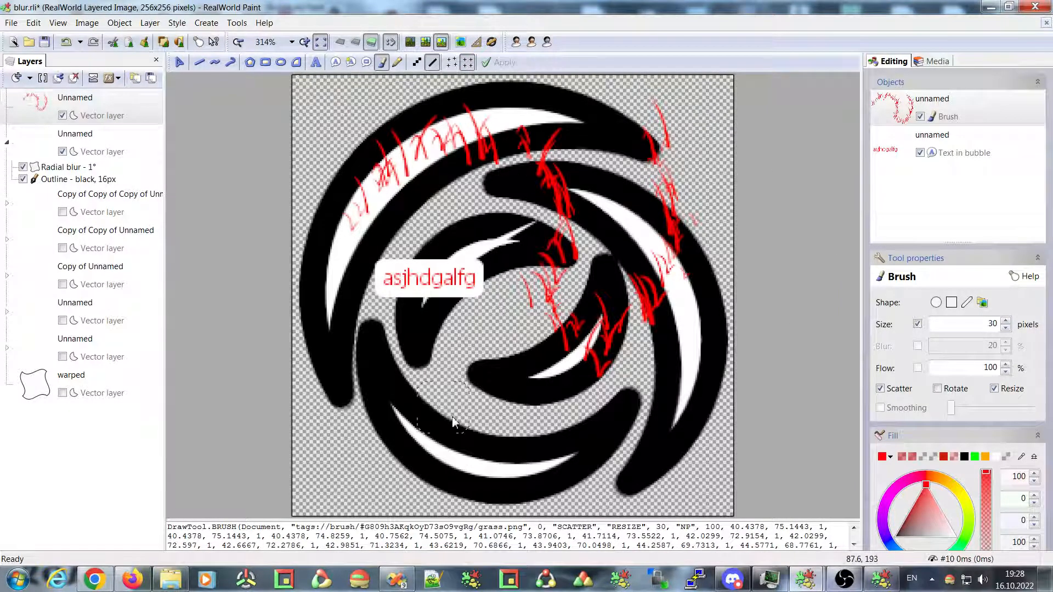
pyautogui.moveTo(407, 365)
pyautogui.mouseDown()
pyautogui.moveTo(517, 443)
pyautogui.moveTo(645, 418)
pyautogui.moveTo(665, 404)
pyautogui.moveTo(555, 410)
pyautogui.moveTo(415, 356)
pyautogui.moveTo(499, 415)
pyautogui.moveTo(573, 432)
pyautogui.mouseUp()
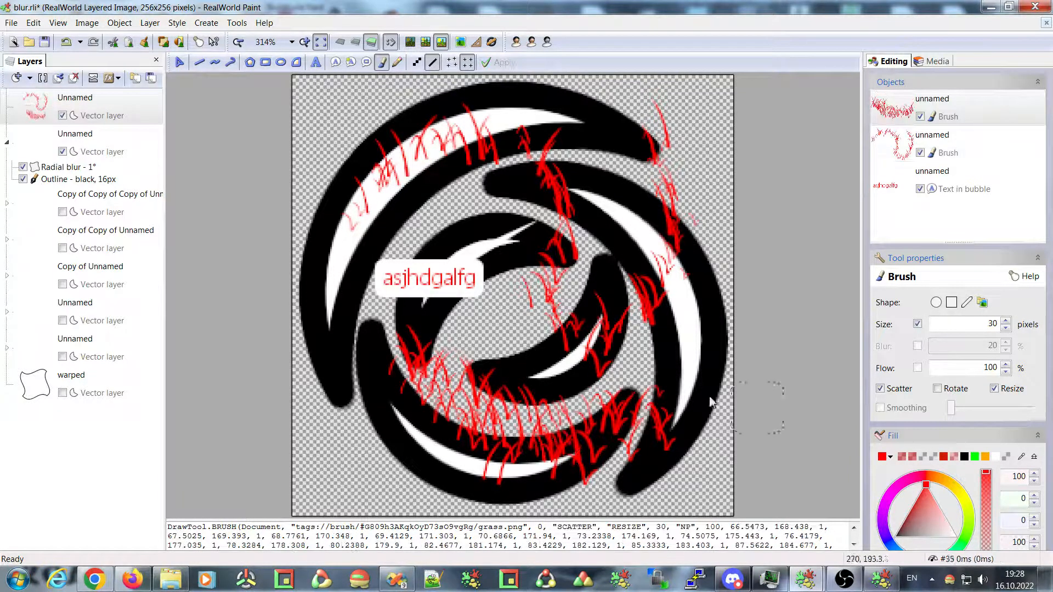
# - Recolour the lower grass stroke green and the upper grass stroke orange
pyautogui.click(976, 459)
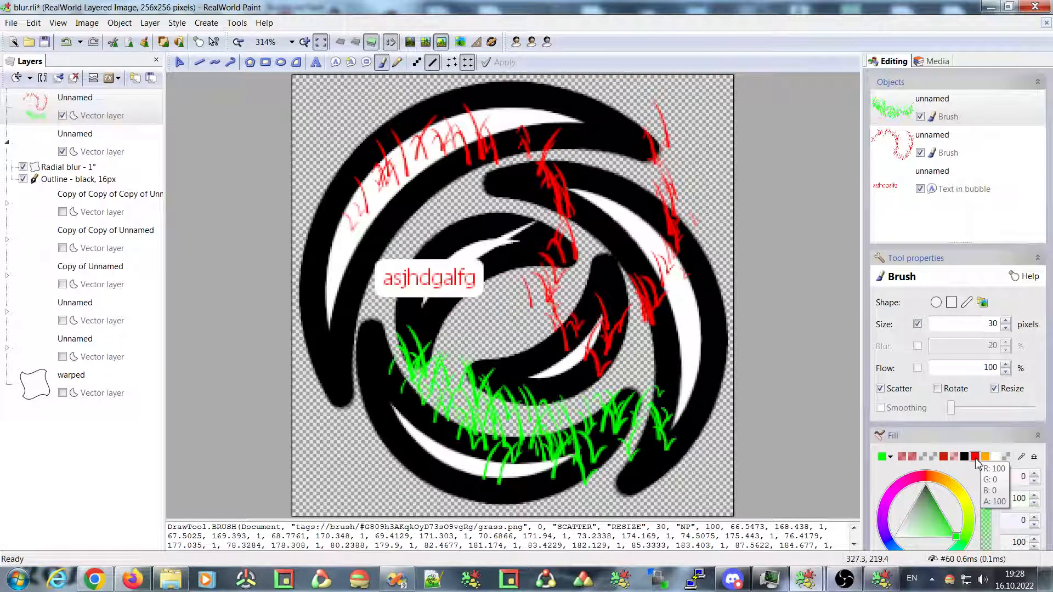
pyautogui.click(943, 144)
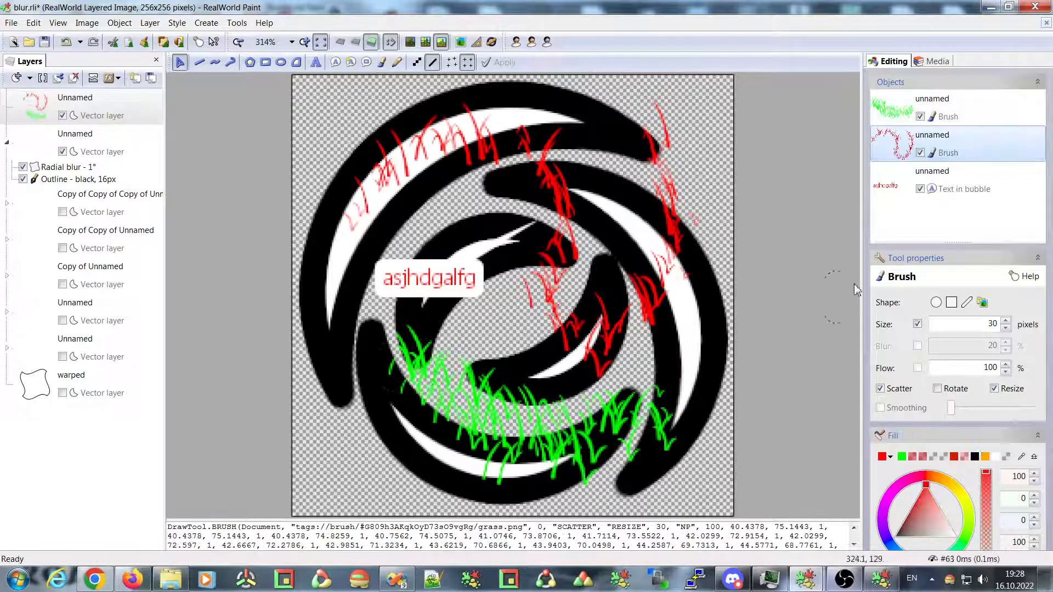
pyautogui.click(986, 458)
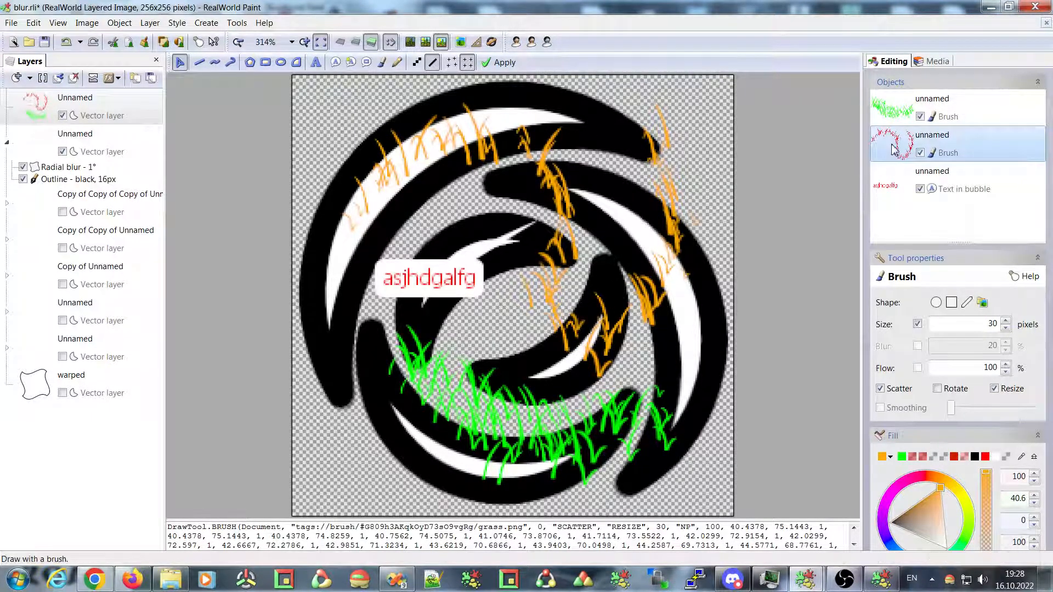
# - Delete the green grass stroke from the vector layer
pyautogui.click(890, 118)
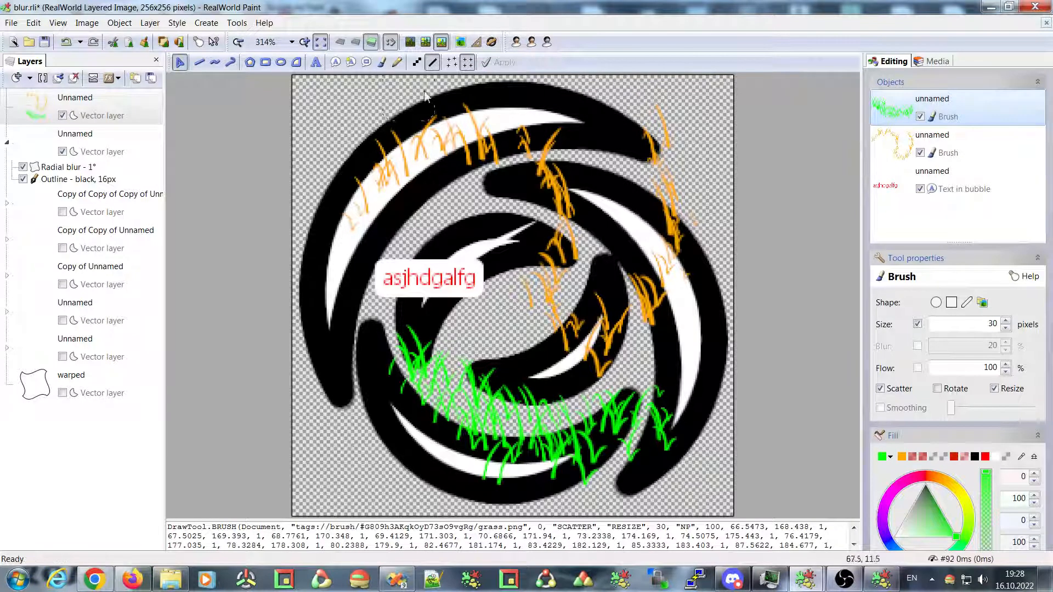
pyautogui.rightClick(888, 111)
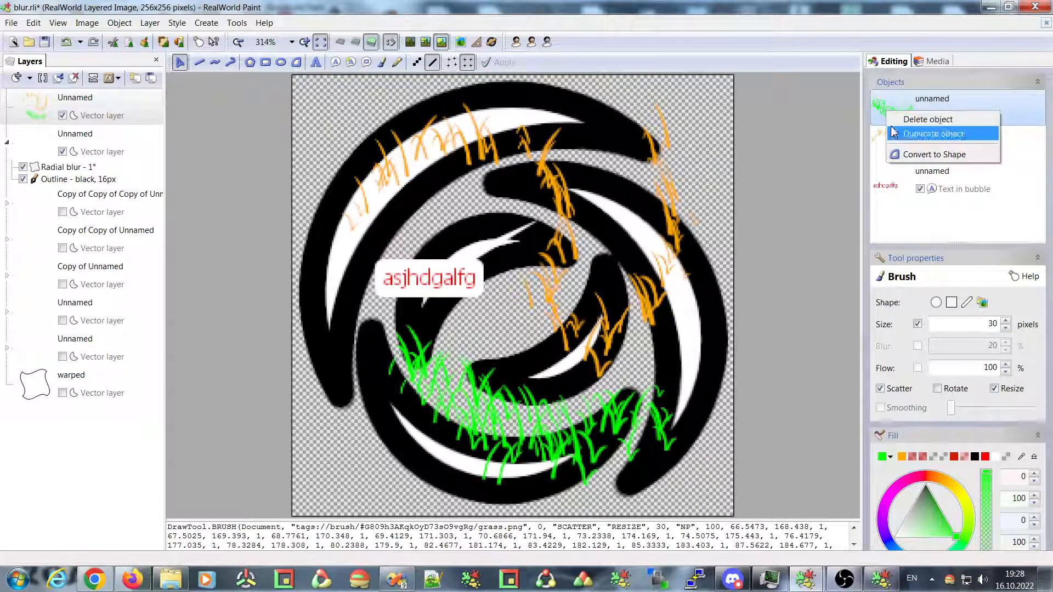
pyautogui.click(909, 120)
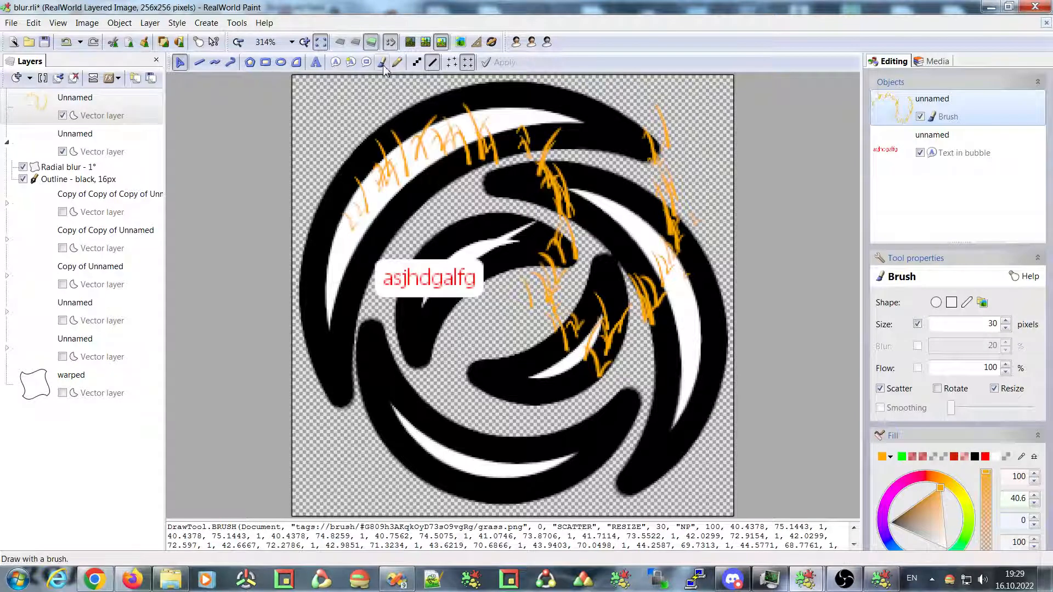
# - Paint four green zigzag strokes with the round brush across the text bubble and the crescents
pyautogui.click(353, 260)
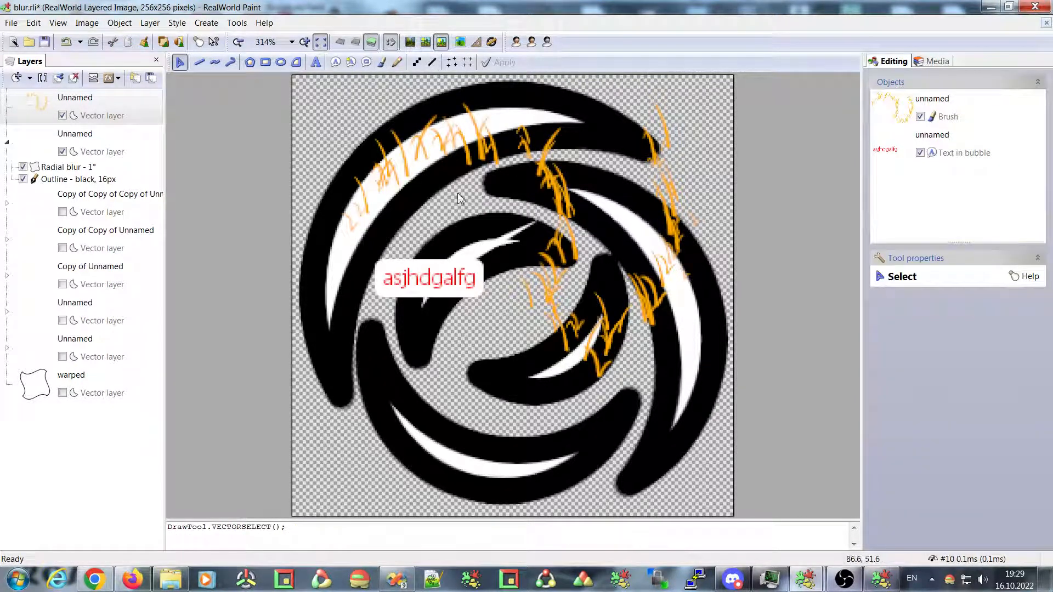
pyautogui.press('b')
pyautogui.moveTo(362, 246)
pyautogui.mouseDown()
pyautogui.moveTo(447, 218)
pyautogui.moveTo(568, 402)
pyautogui.mouseUp()
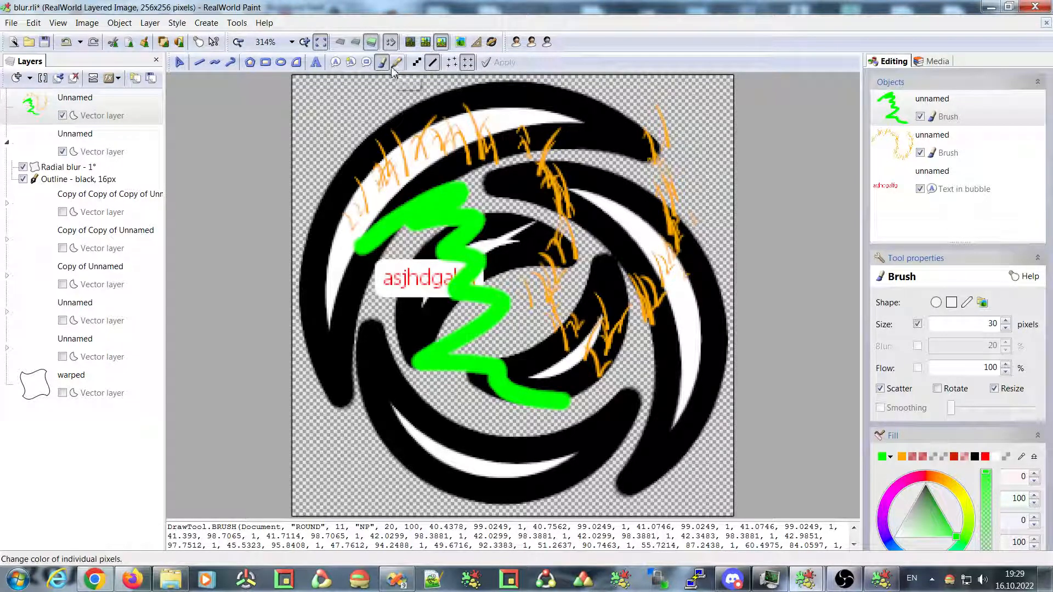
pyautogui.moveTo(528, 201)
pyautogui.mouseDown()
pyautogui.moveTo(580, 216)
pyautogui.moveTo(597, 348)
pyautogui.mouseUp()
pyautogui.moveTo(586, 140)
pyautogui.mouseDown()
pyautogui.moveTo(614, 145)
pyautogui.moveTo(665, 281)
pyautogui.mouseUp()
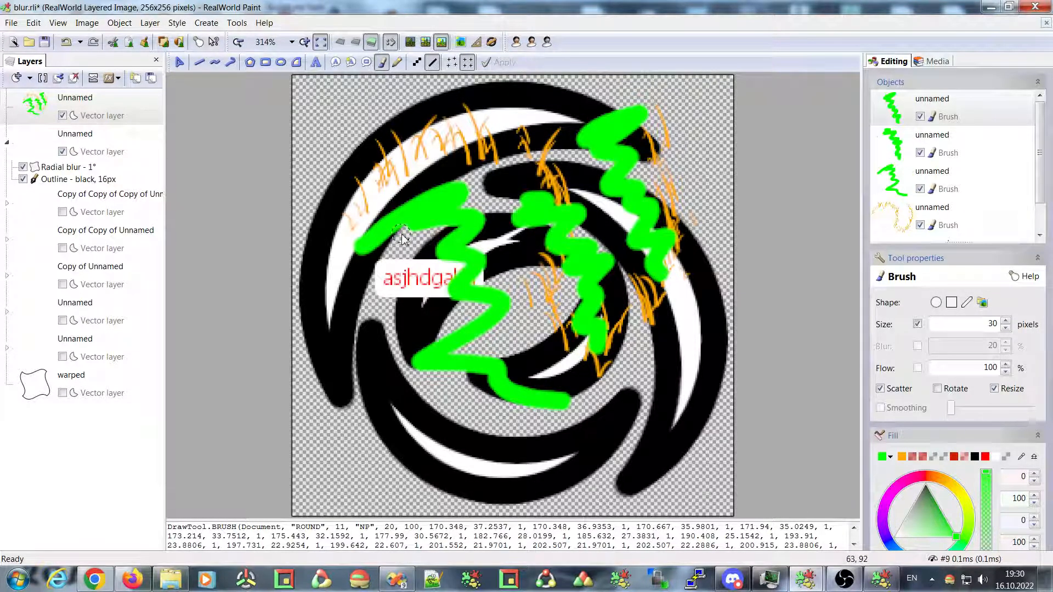
pyautogui.moveTo(560, 239)
pyautogui.mouseDown()
pyautogui.moveTo(582, 243)
pyautogui.moveTo(661, 219)
pyautogui.moveTo(650, 250)
pyautogui.mouseUp()
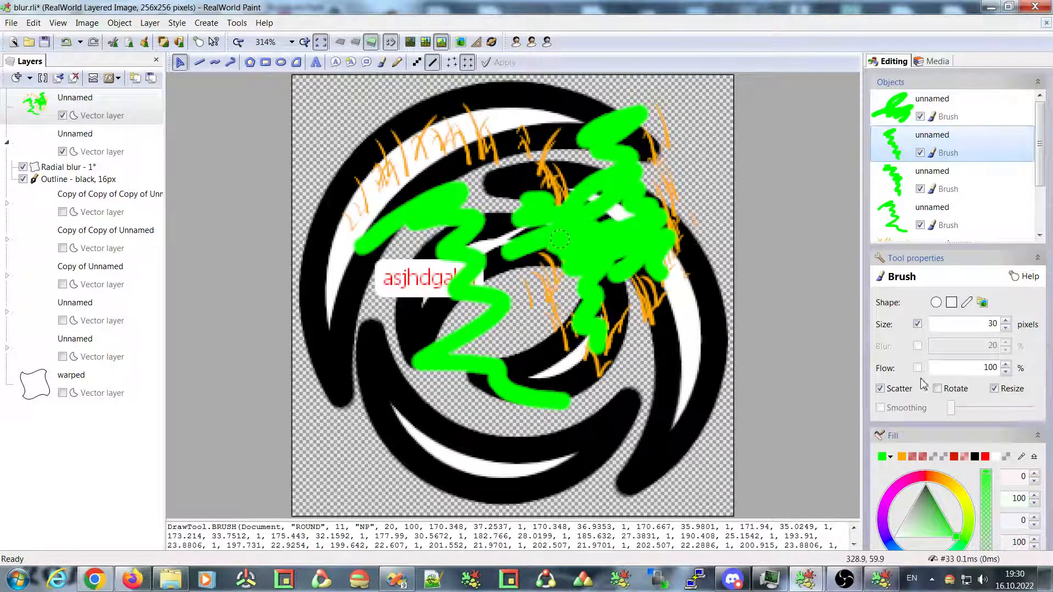
# - Recolour the upper-right green zigzag stroke magenta and set its brush size to 40 pixels
pyautogui.click(911, 485)
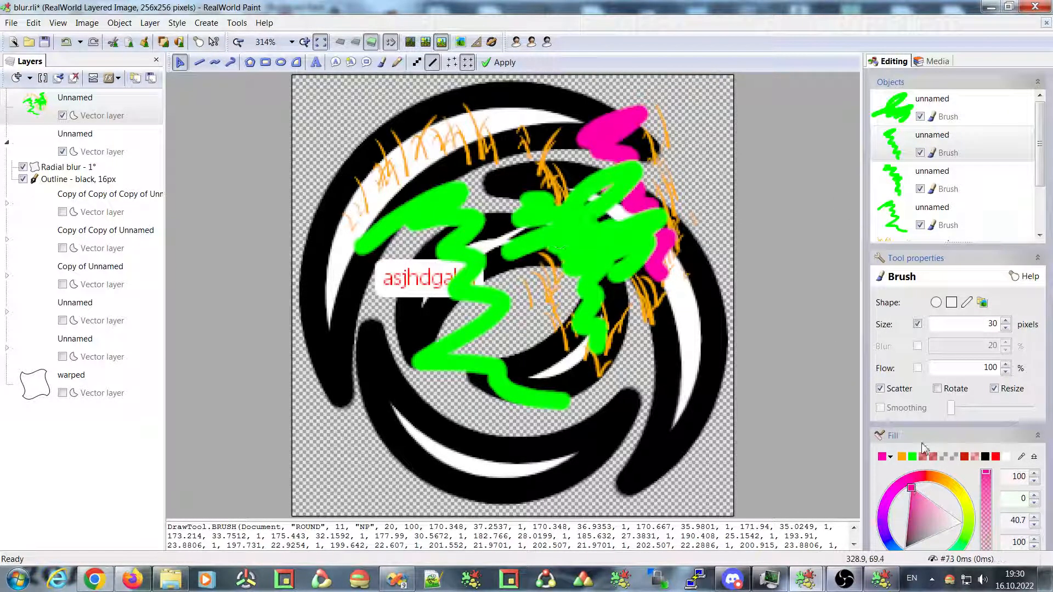
pyautogui.click(1006, 321)
pyautogui.click(1006, 320)
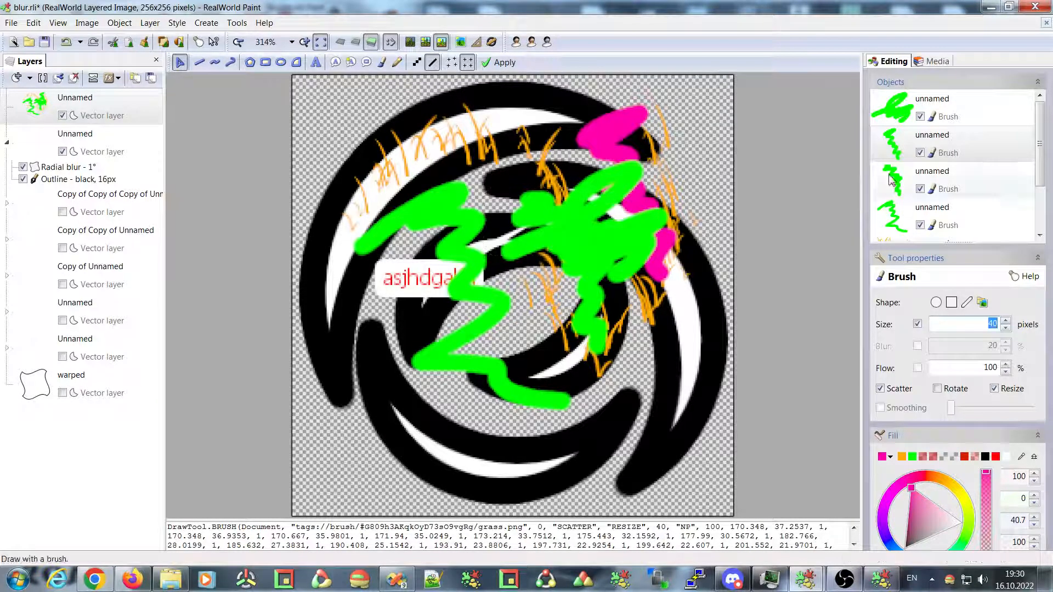
pyautogui.click(888, 141)
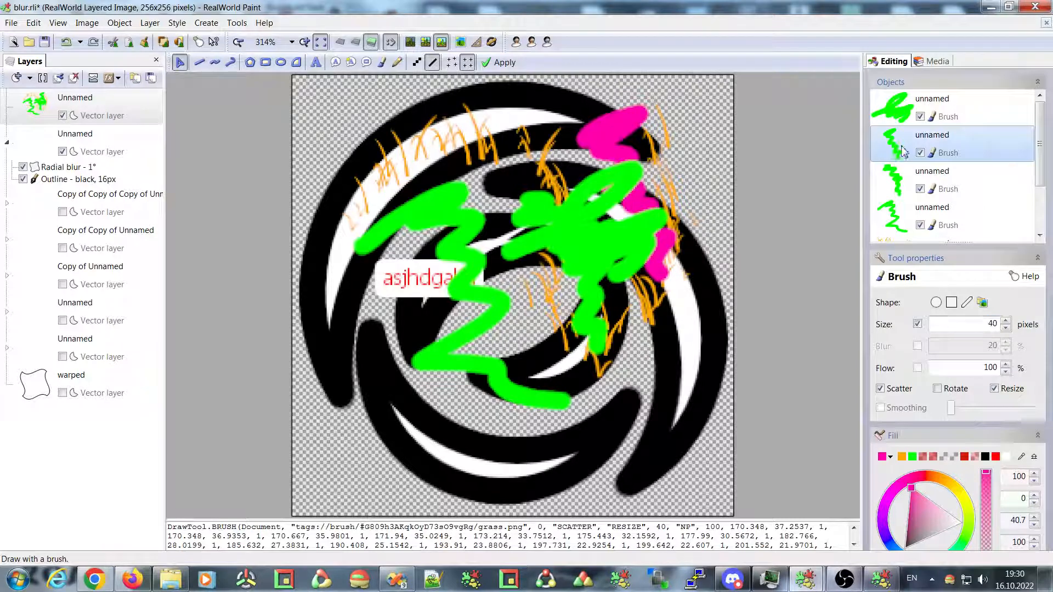
# - Recolour the middle green zigzag stroke orange and leave all objects deselected
pyautogui.click(894, 185)
pyautogui.click(912, 457)
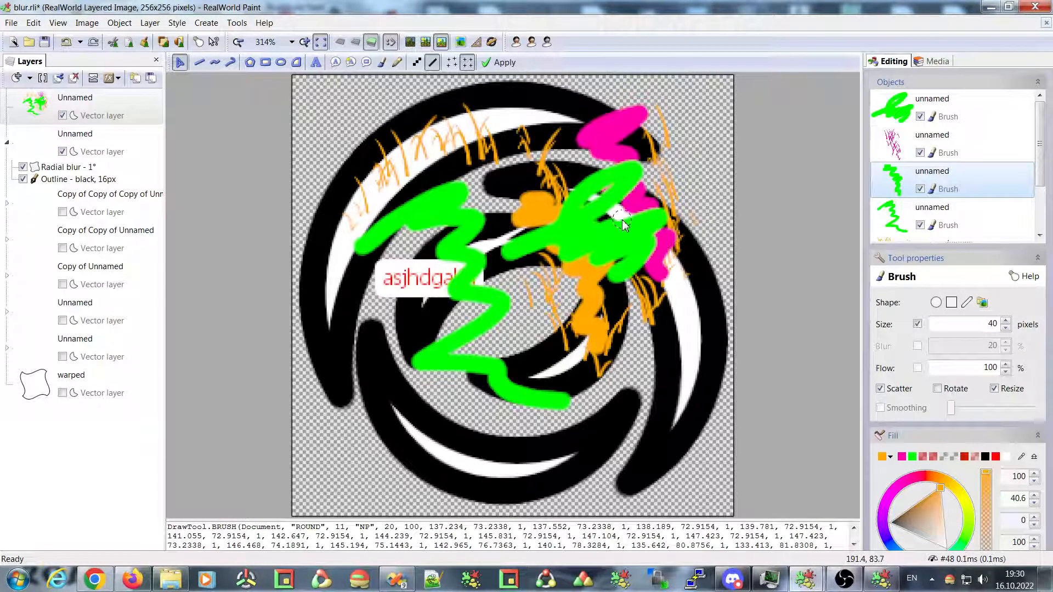
pyautogui.click(911, 103)
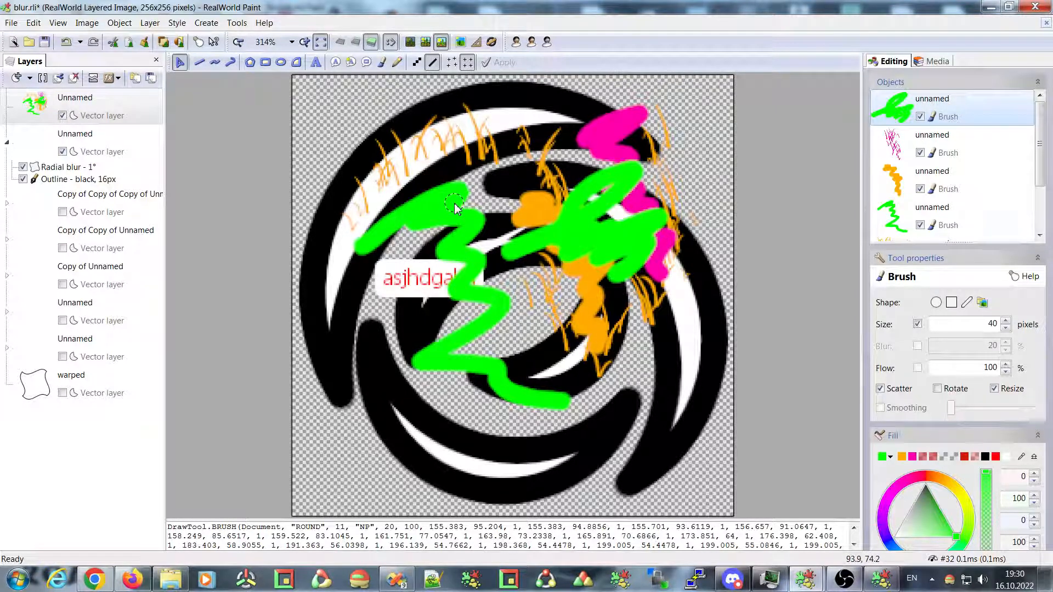
pyautogui.press('Escape')
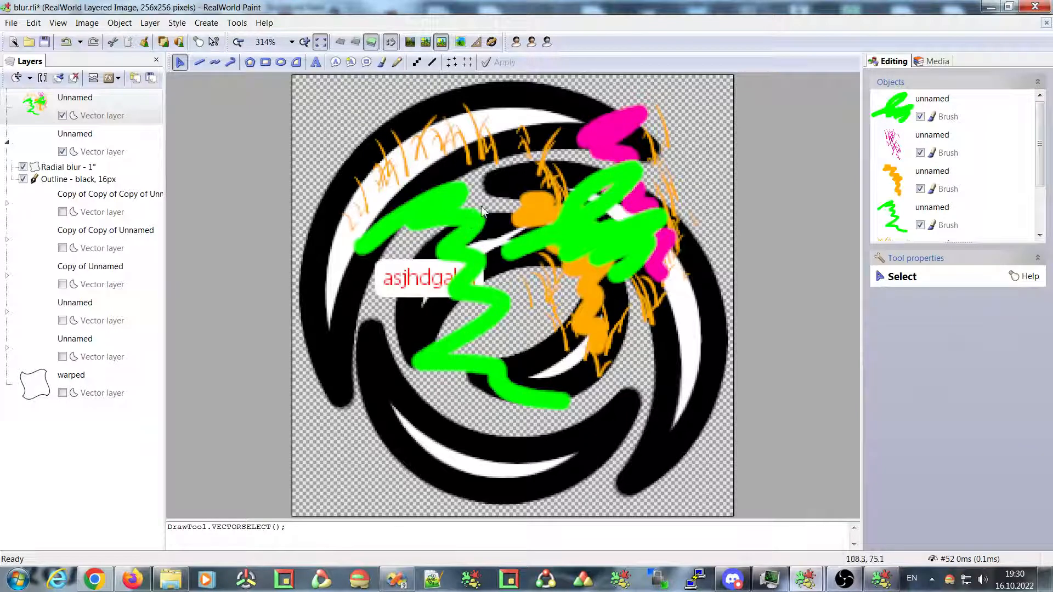
# - Paint a green zigzag brush stroke from beside the text bubble down across the inner crescents, and recolour it orange
pyautogui.click(382, 62)
pyautogui.moveTo(468, 207)
pyautogui.mouseDown()
pyautogui.moveTo(470, 261)
pyautogui.moveTo(514, 304)
pyautogui.moveTo(521, 331)
pyautogui.mouseUp()
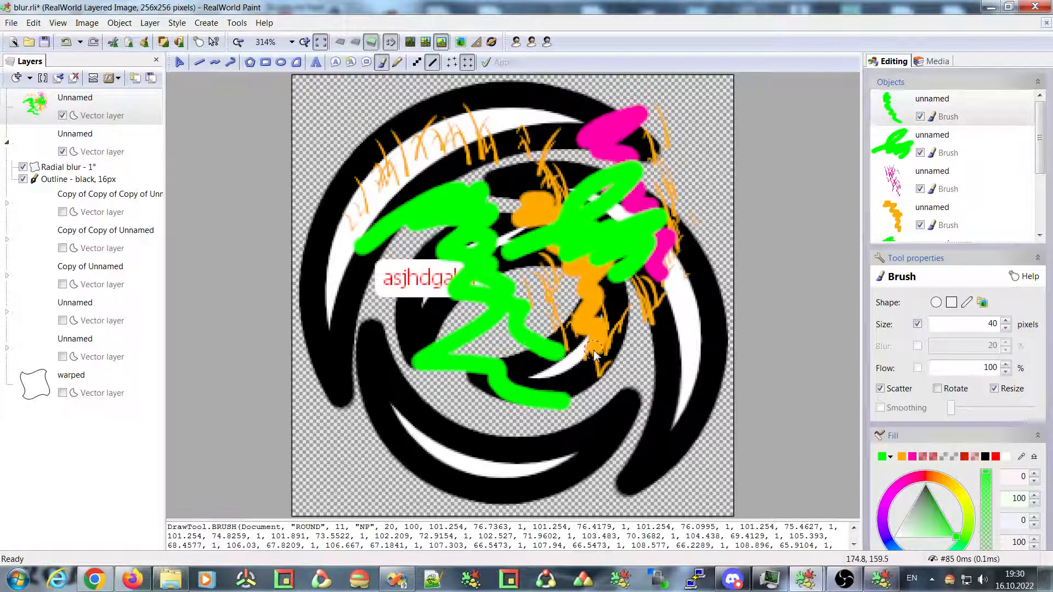
pyautogui.click(891, 147)
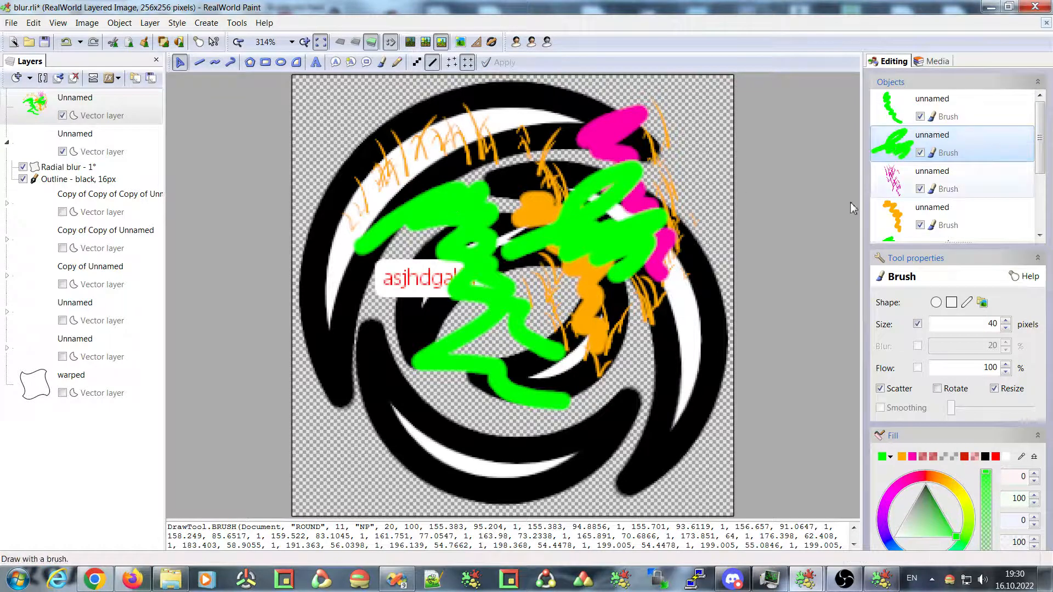
pyautogui.click(889, 179)
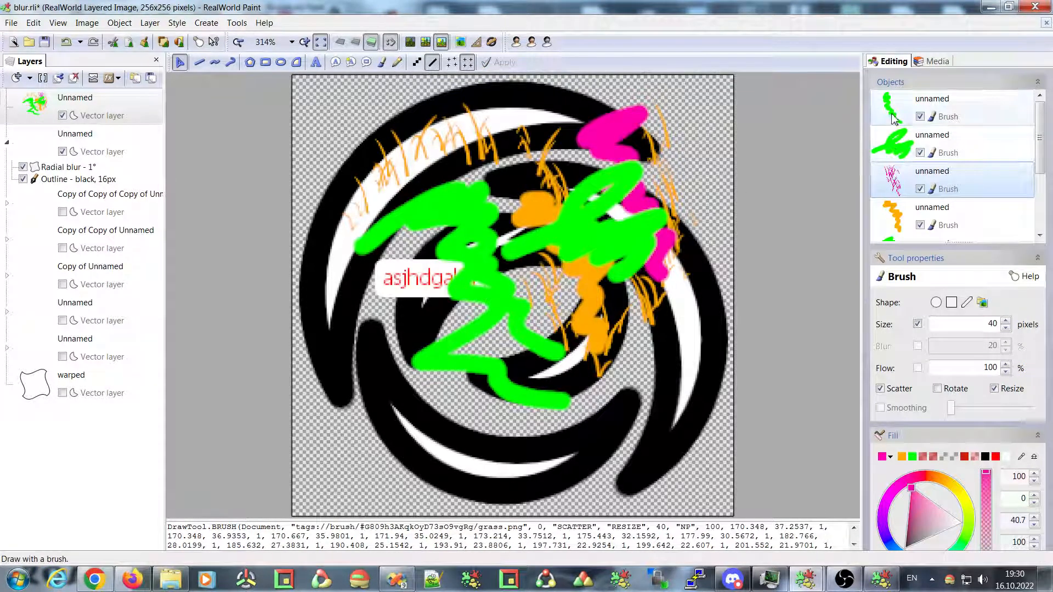
pyautogui.click(892, 116)
pyautogui.click(901, 458)
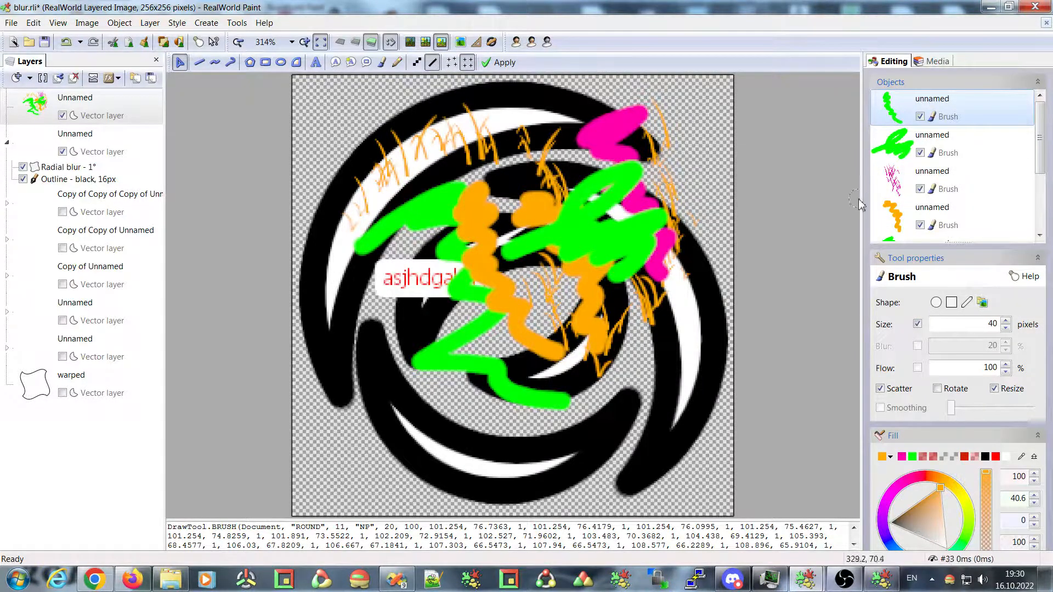
# - Change the magenta grass stroke's brush pattern to strawberry-leaves.rli from the tagged library and deselect the stroke
pyautogui.click(890, 145)
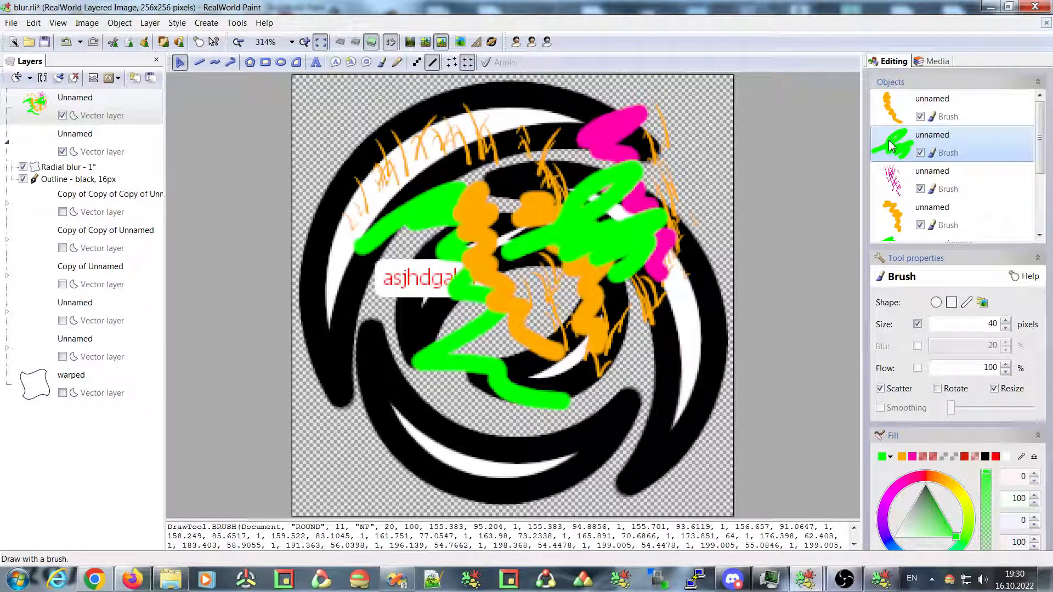
pyautogui.click(890, 186)
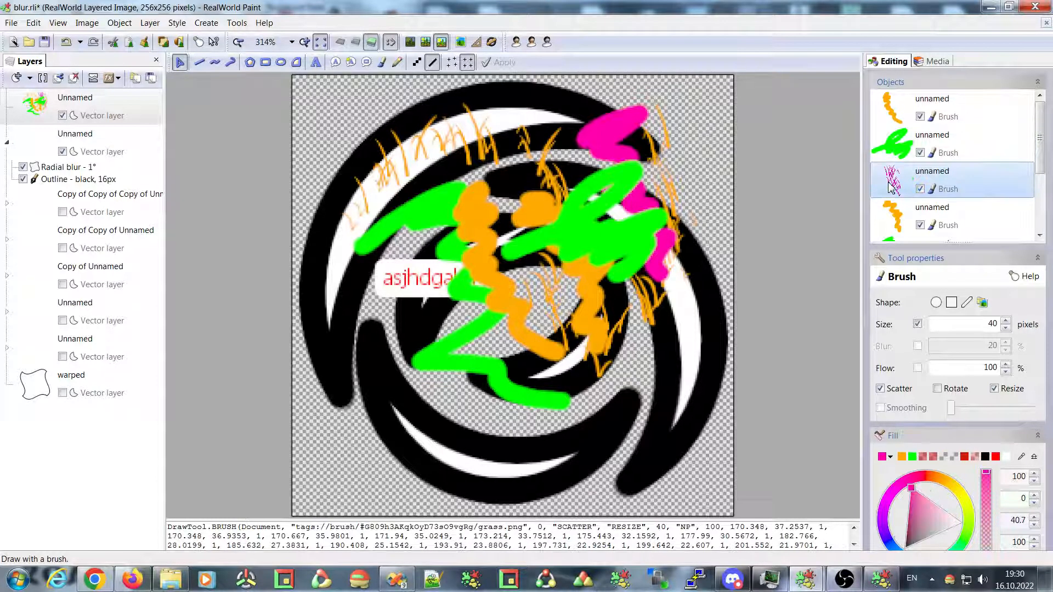
pyautogui.click(982, 302)
pyautogui.click(466, 298)
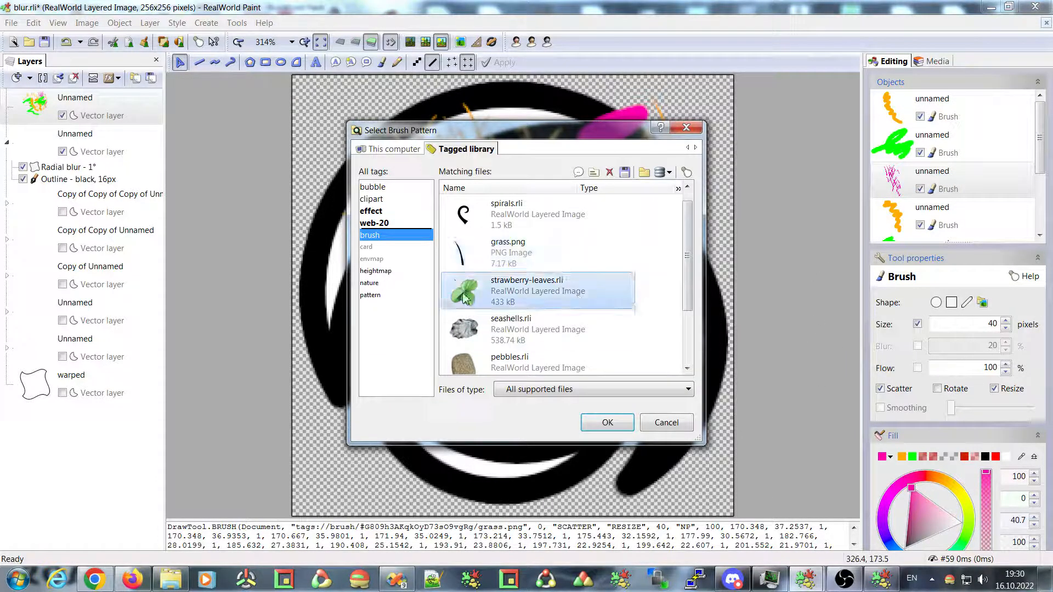
pyautogui.click(607, 422)
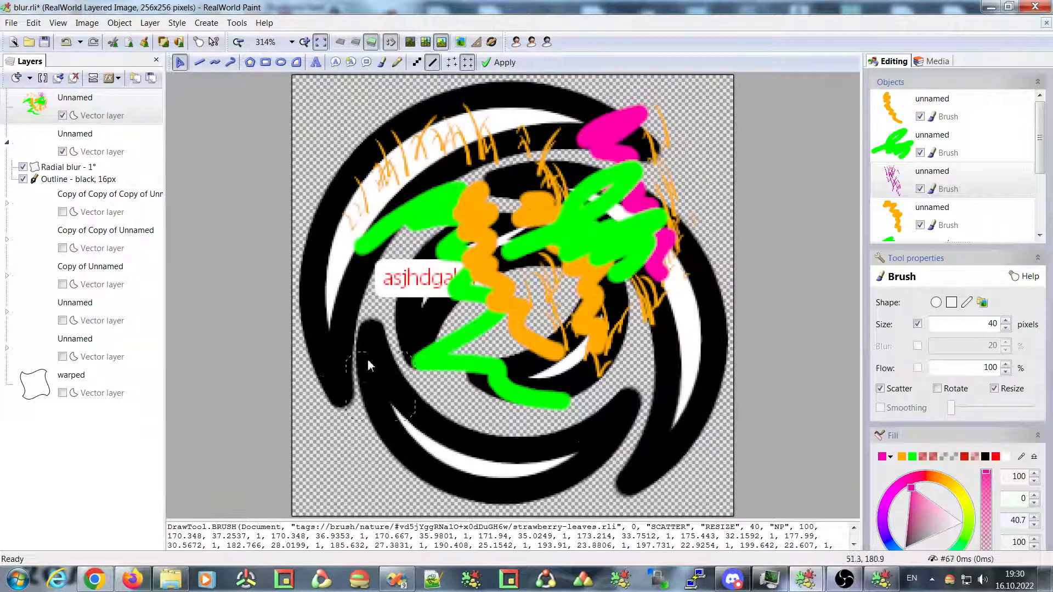
pyautogui.click(443, 419)
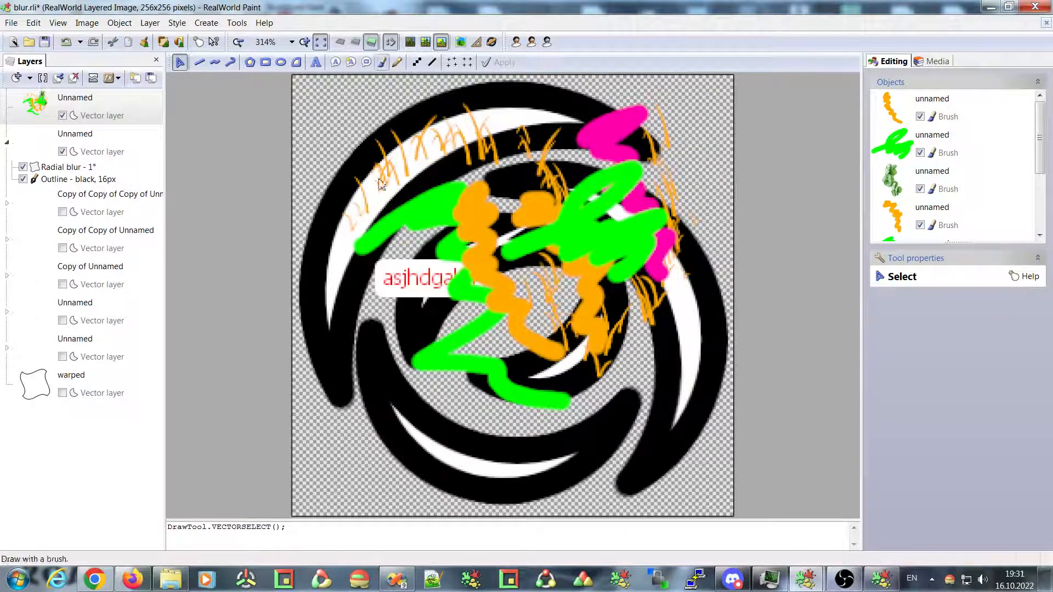
# - Paint a dense strawberry-leaves brush stroke across the lower crescents
pyautogui.click(382, 62)
pyautogui.moveTo(352, 391)
pyautogui.mouseDown()
pyautogui.moveTo(516, 445)
pyautogui.moveTo(672, 356)
pyautogui.moveTo(548, 417)
pyautogui.moveTo(406, 384)
pyautogui.moveTo(647, 351)
pyautogui.moveTo(467, 388)
pyautogui.moveTo(538, 351)
pyautogui.mouseUp()
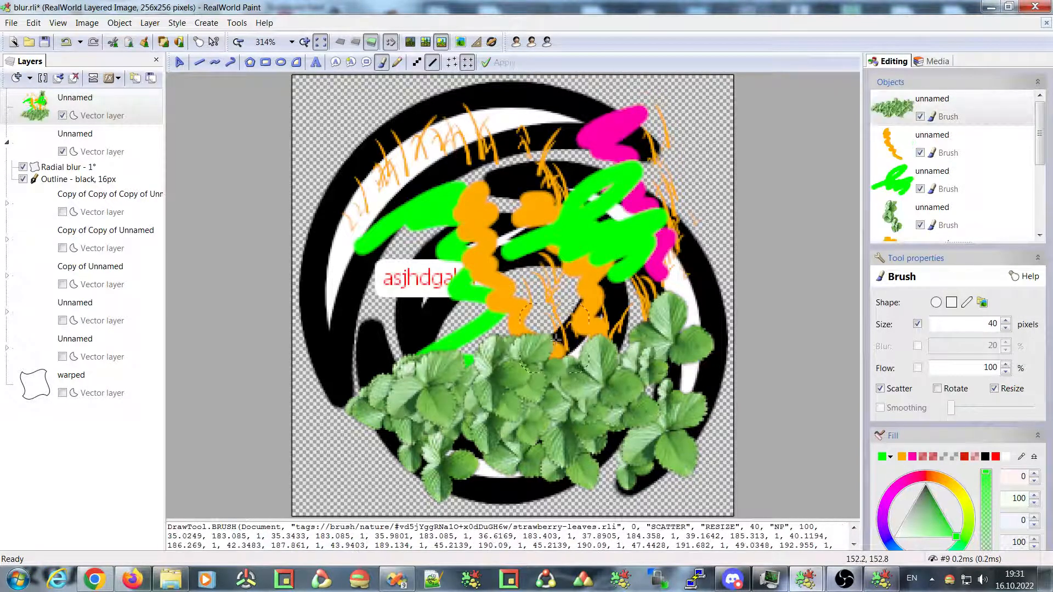